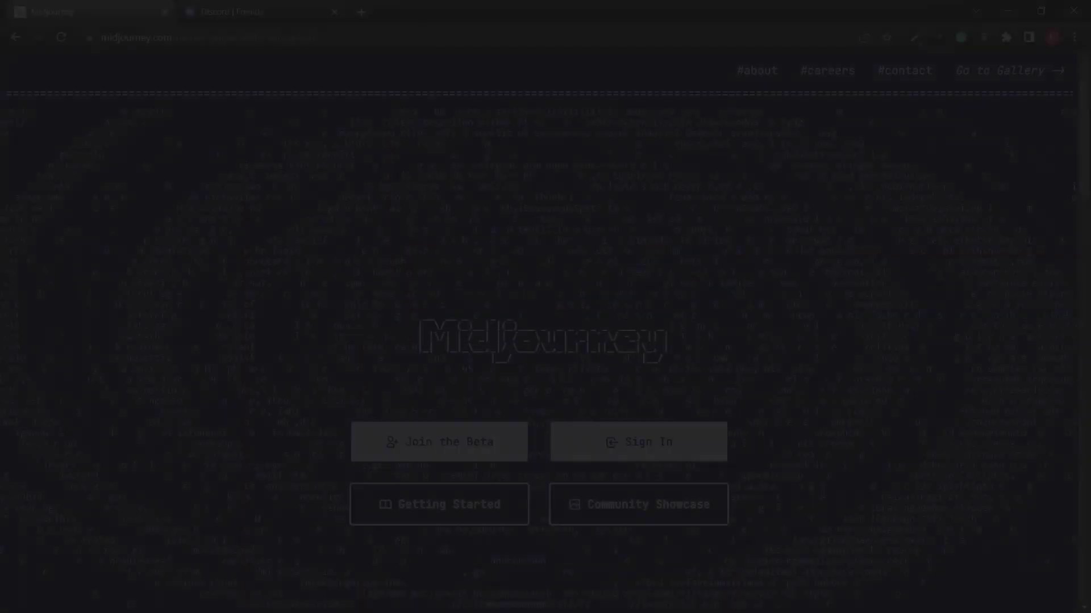
Open Midjourney's Community Showcase and browse the recent AI-generated images.
key("BackSpace")
key("Return")
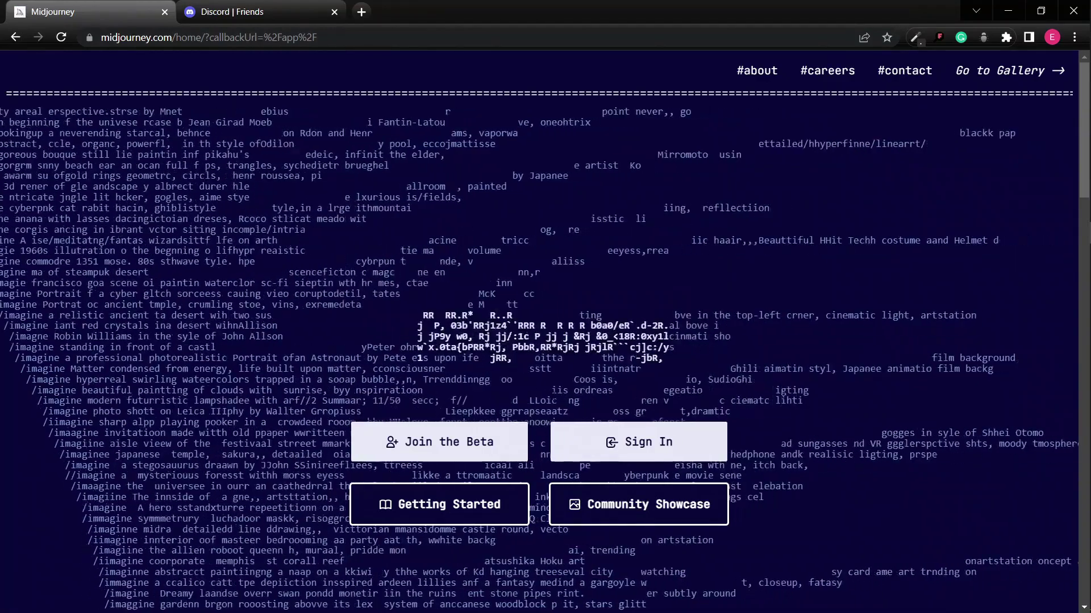
left_click(632, 524)
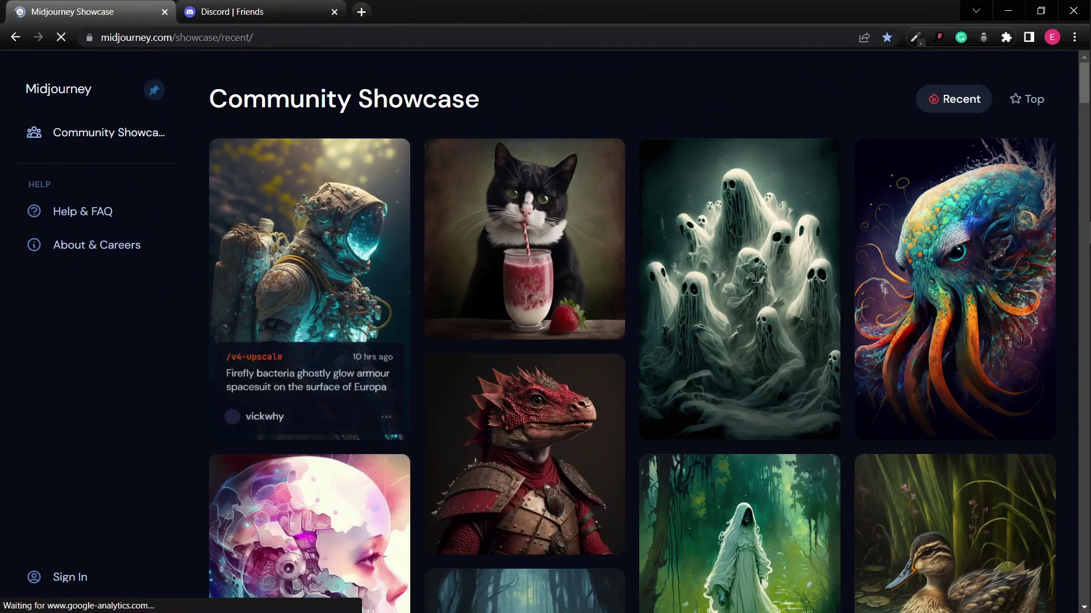
scroll(649, 343, "down", 10)
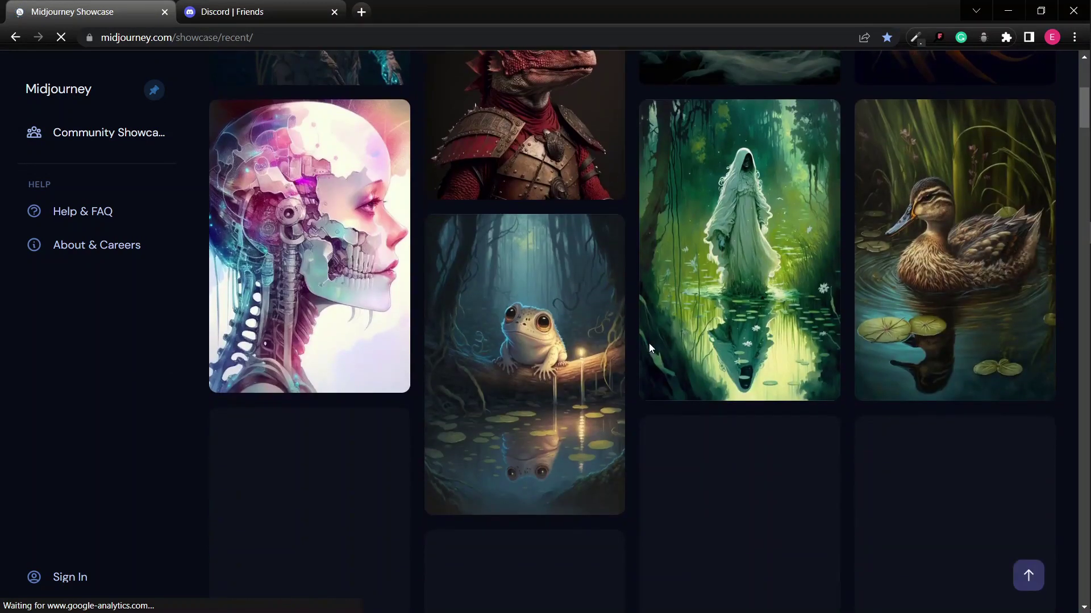
scroll(649, 349, "down", 7)
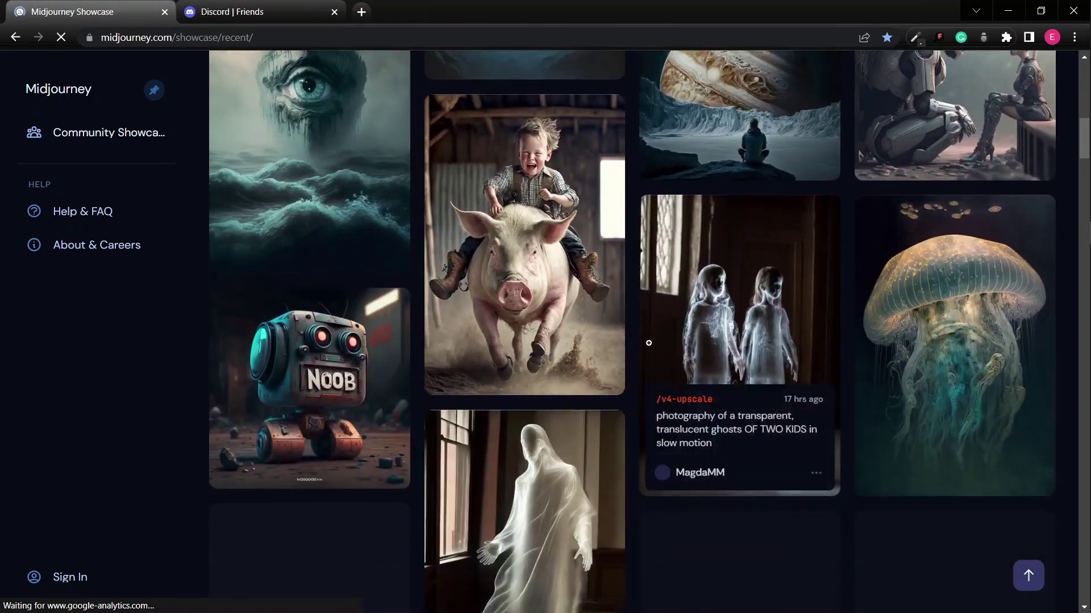
scroll(634, 348, "down", 4)
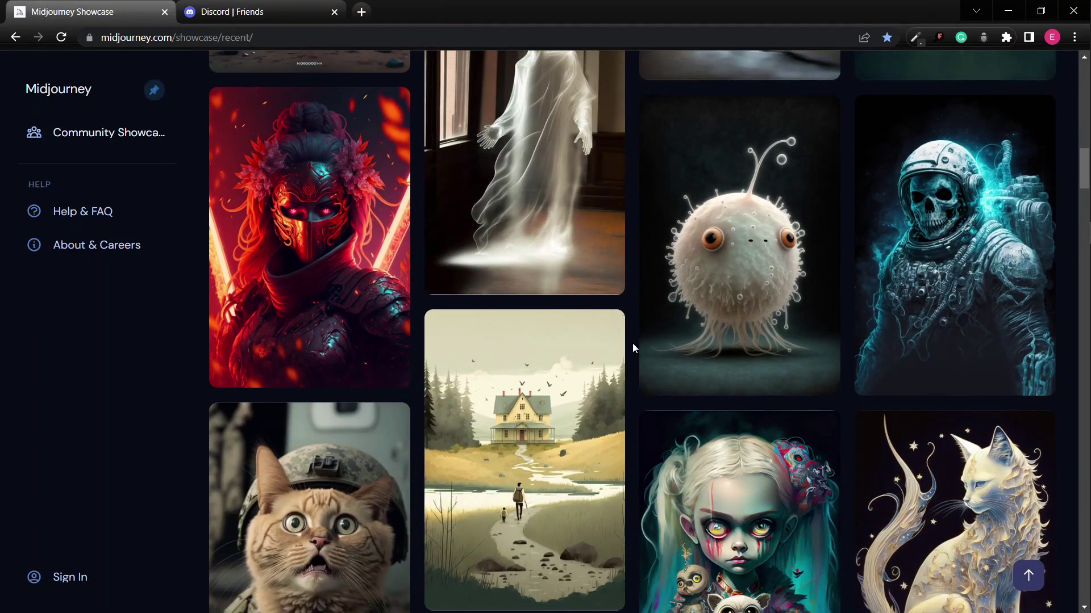
scroll(633, 342, "down", 5)
scroll(634, 348, "down", 4)
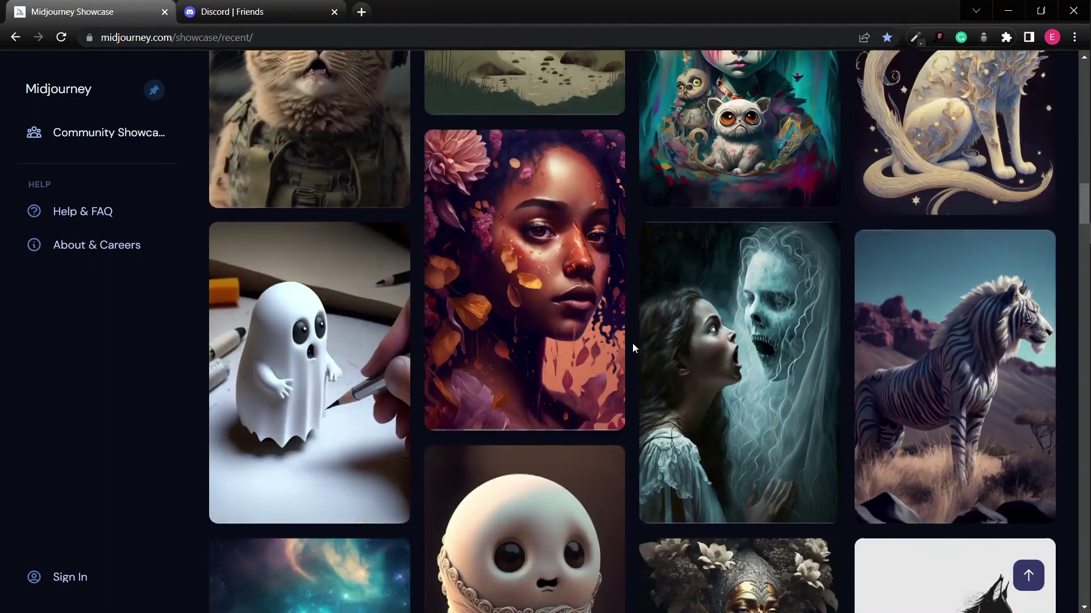
scroll(634, 348, "down", 5)
scroll(634, 348, "down", 5)
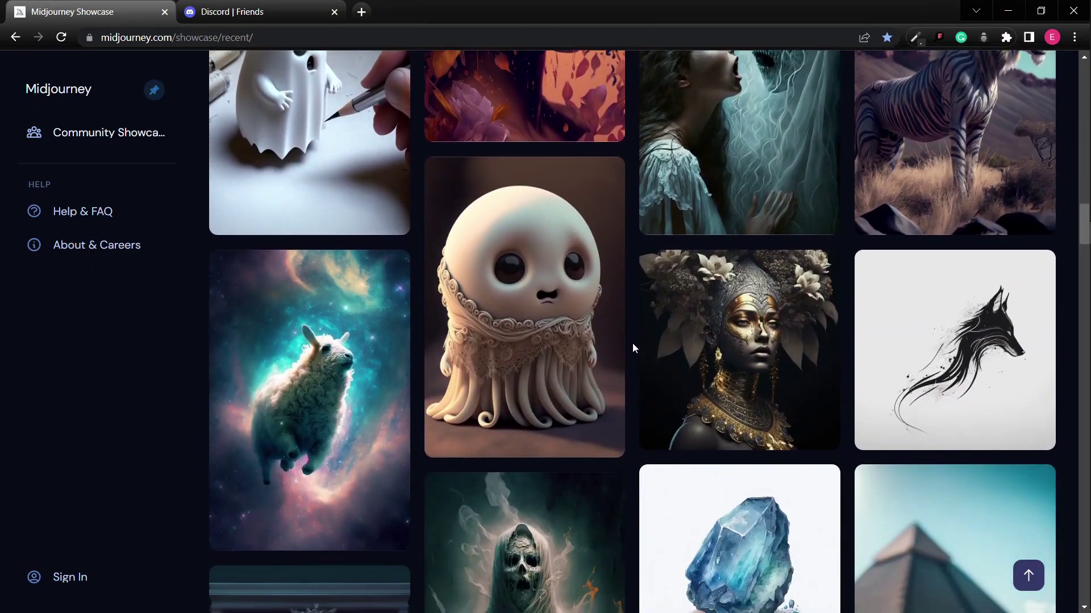
scroll(634, 348, "down", 5)
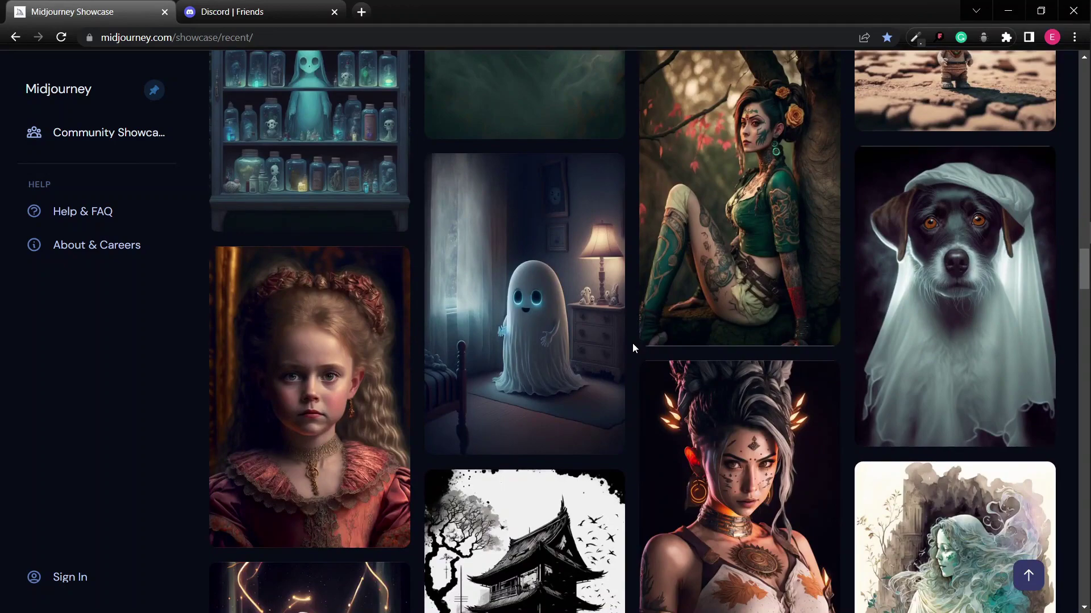
scroll(634, 349, "down", 6)
scroll(634, 348, "down", 5)
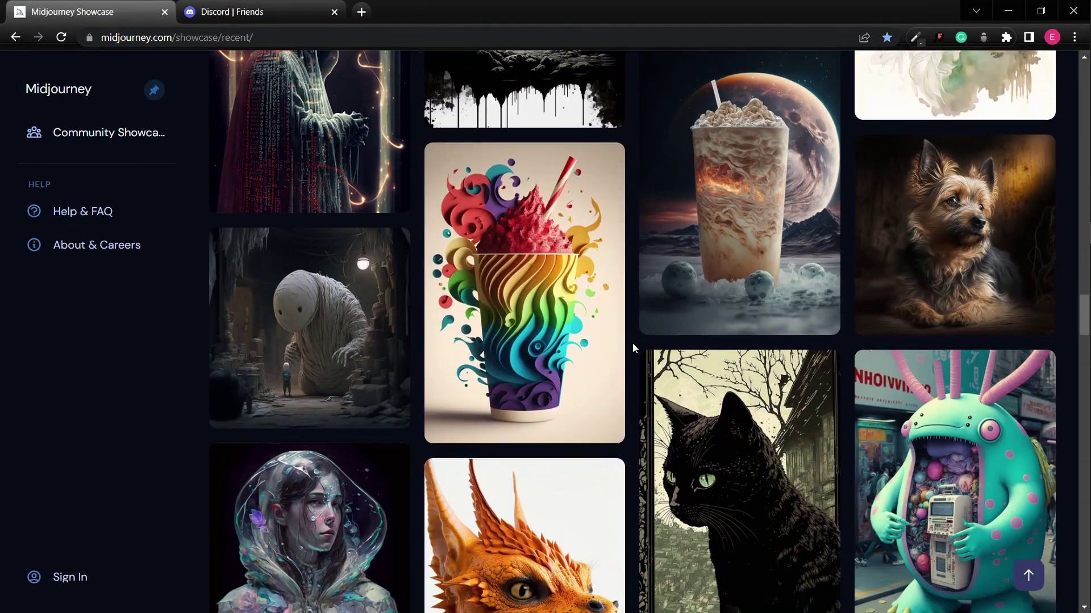
scroll(632, 344, "down", 6)
scroll(633, 343, "down", 15)
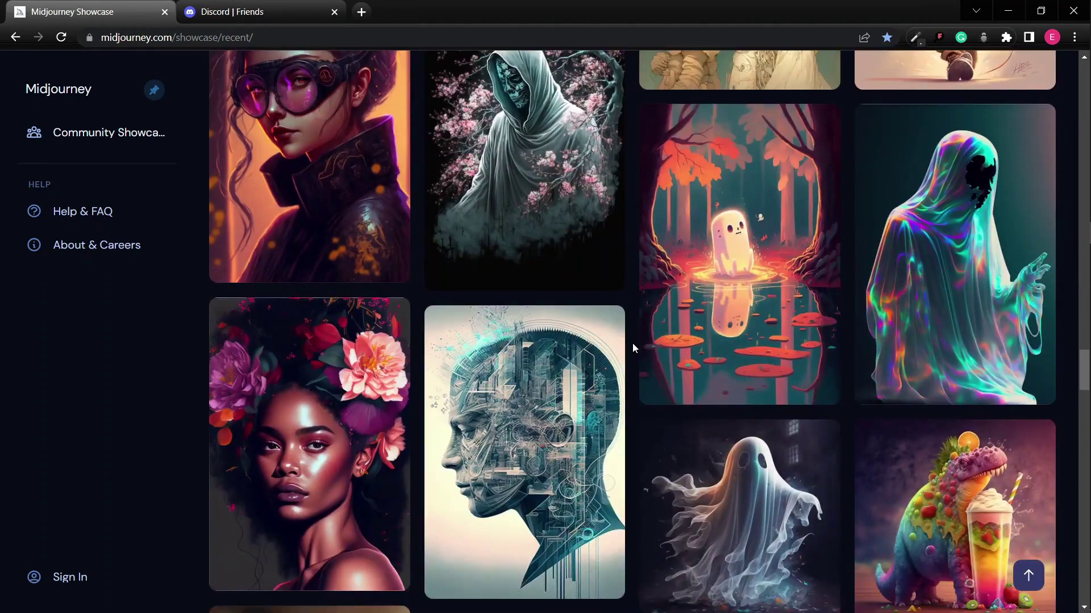
scroll(632, 343, "down", 11)
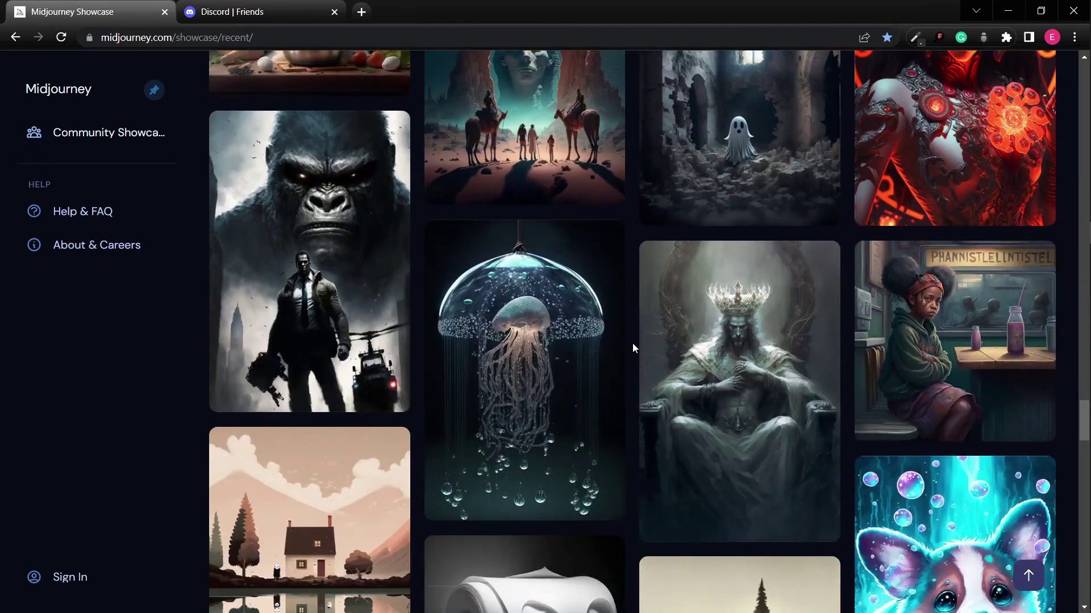
scroll(632, 343, "down", 8)
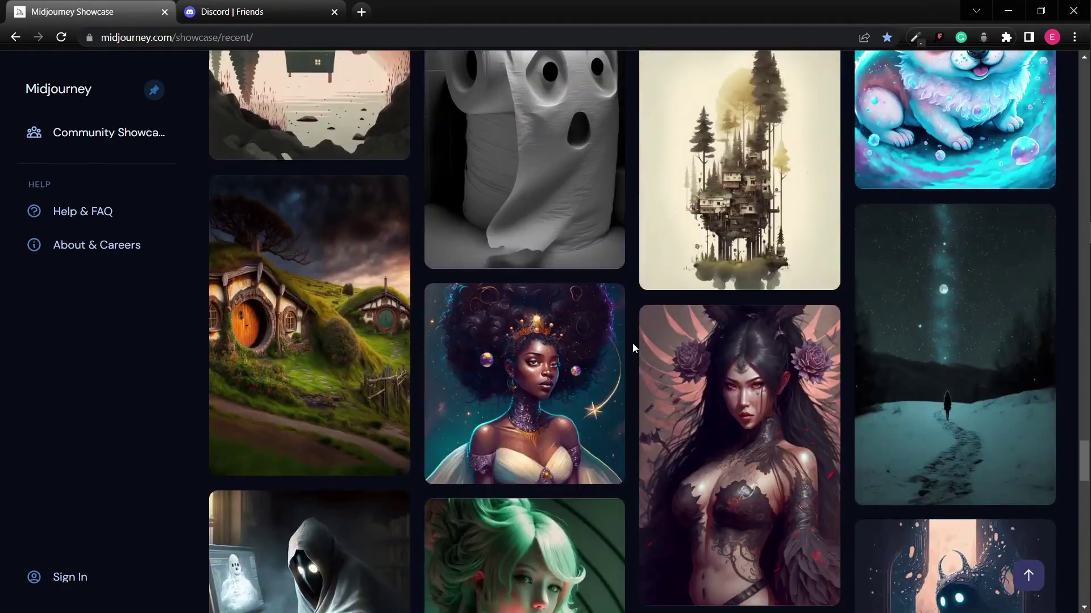
scroll(632, 343, "down", 5)
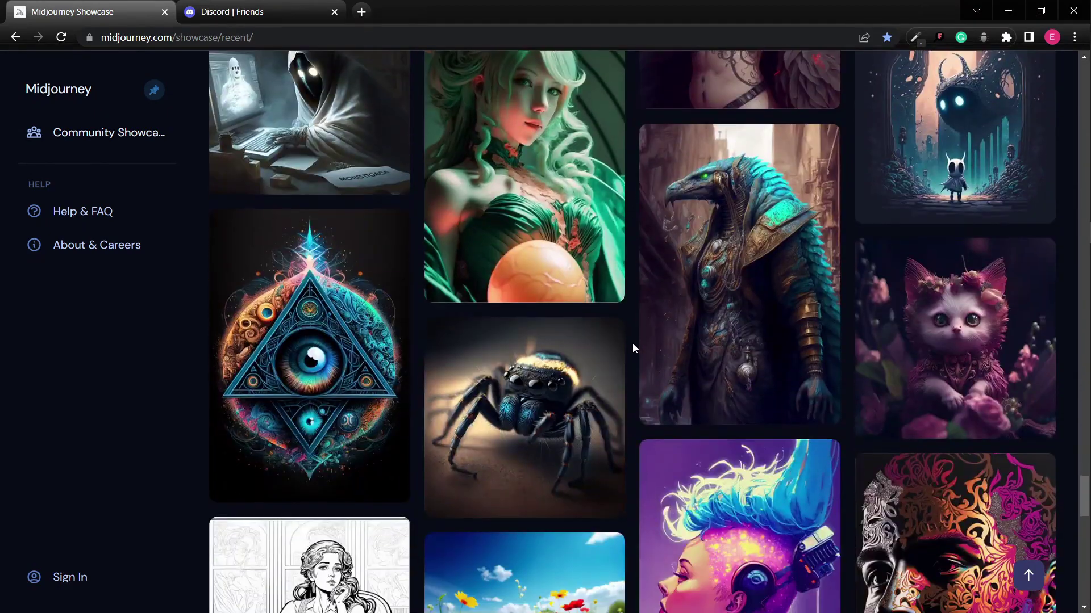
scroll(632, 343, "up", 10)
scroll(635, 341, "up", 3)
scroll(636, 341, "down", 15)
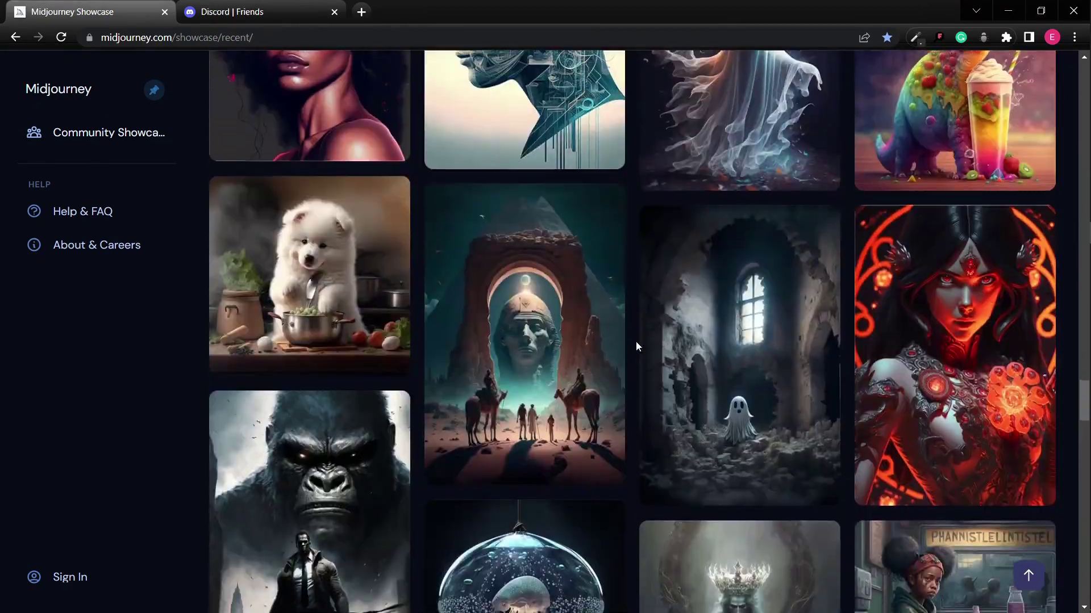
scroll(635, 342, "up", 5)
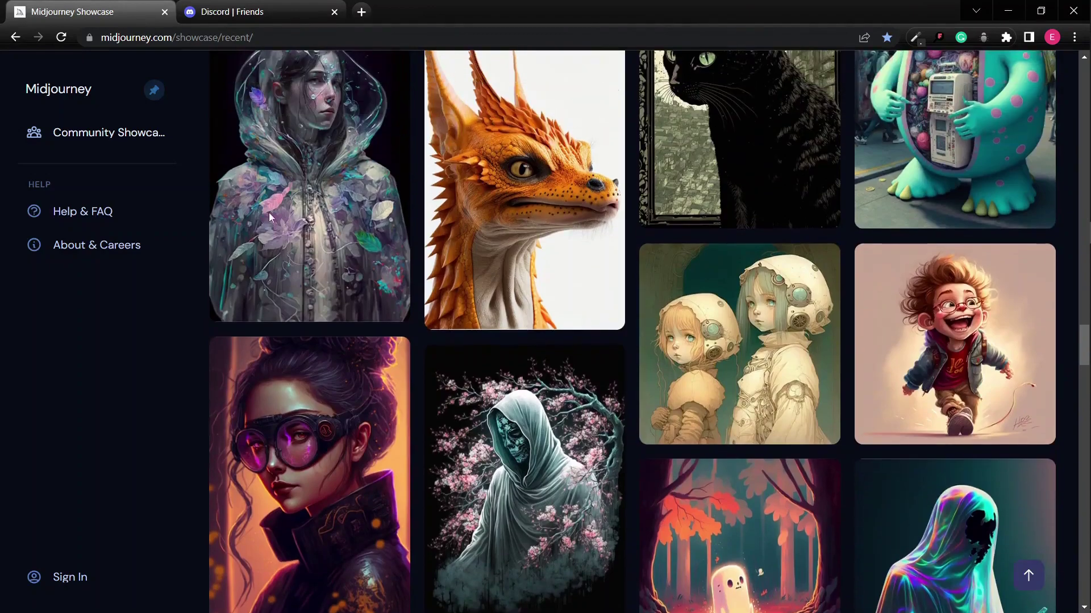
Return to the Midjourney home page and open the Getting Started documentation to skim the Quick Start Guide.
left_click(15, 39)
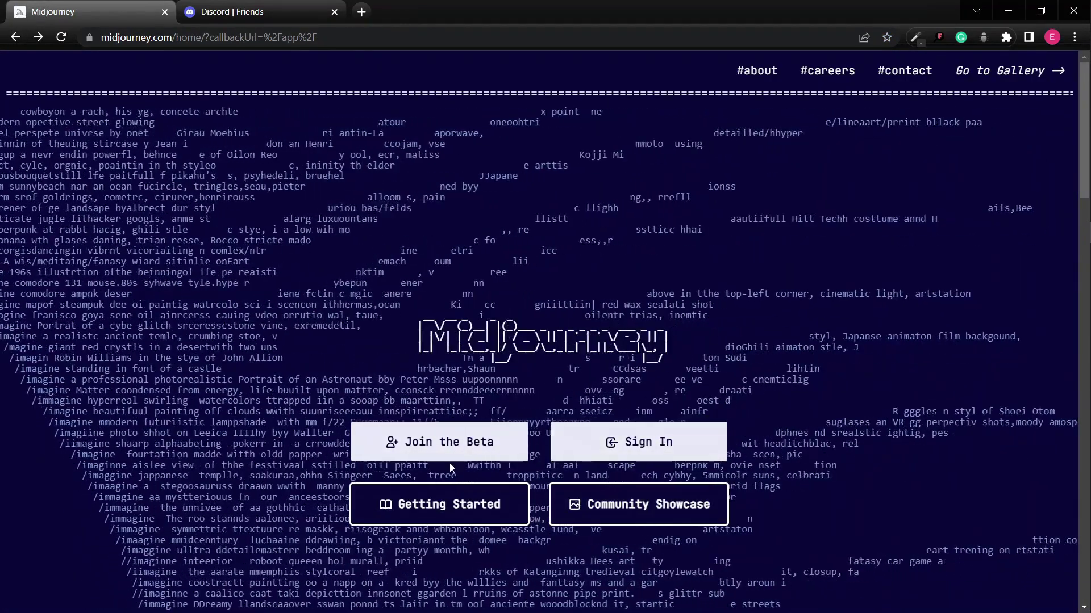
left_click(467, 513)
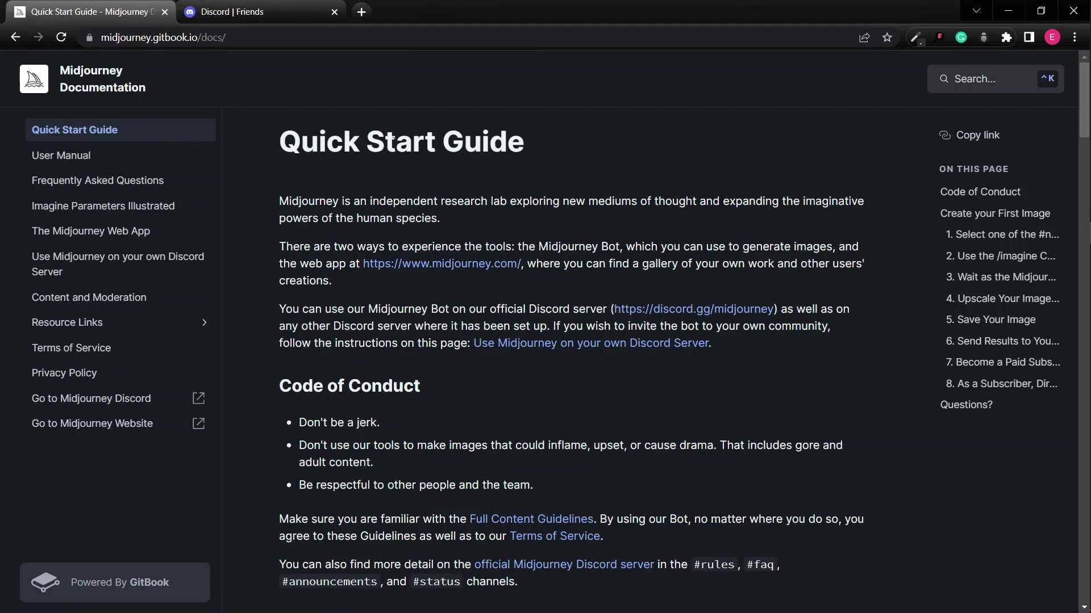
scroll(731, 340, "down", 15)
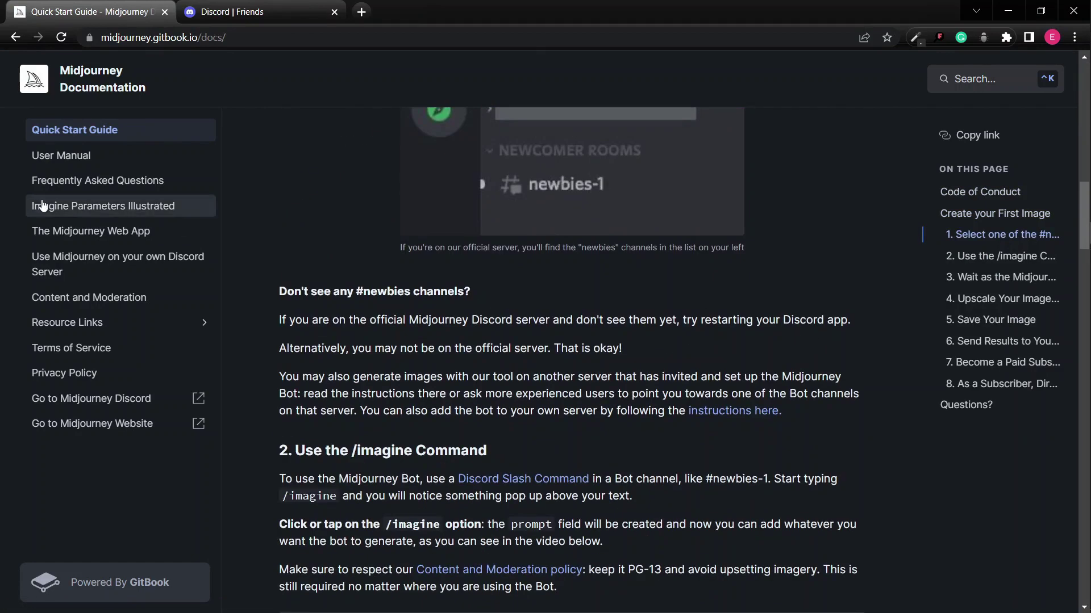
Go back to the Midjourney home page, join the beta through its Discord server invitation, and complete the human check.
left_click(15, 37)
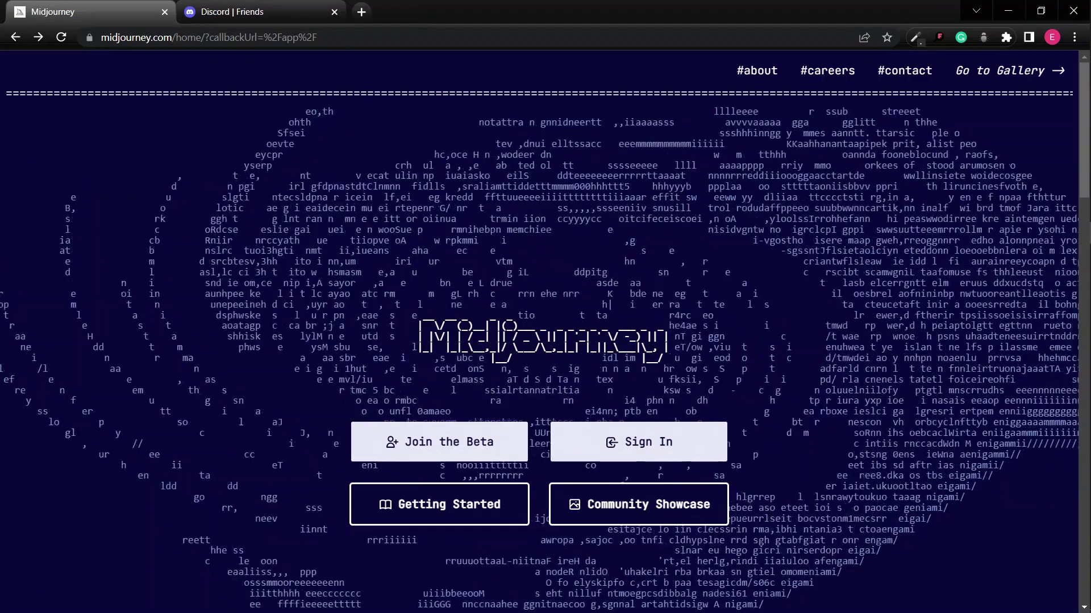
left_click(460, 438)
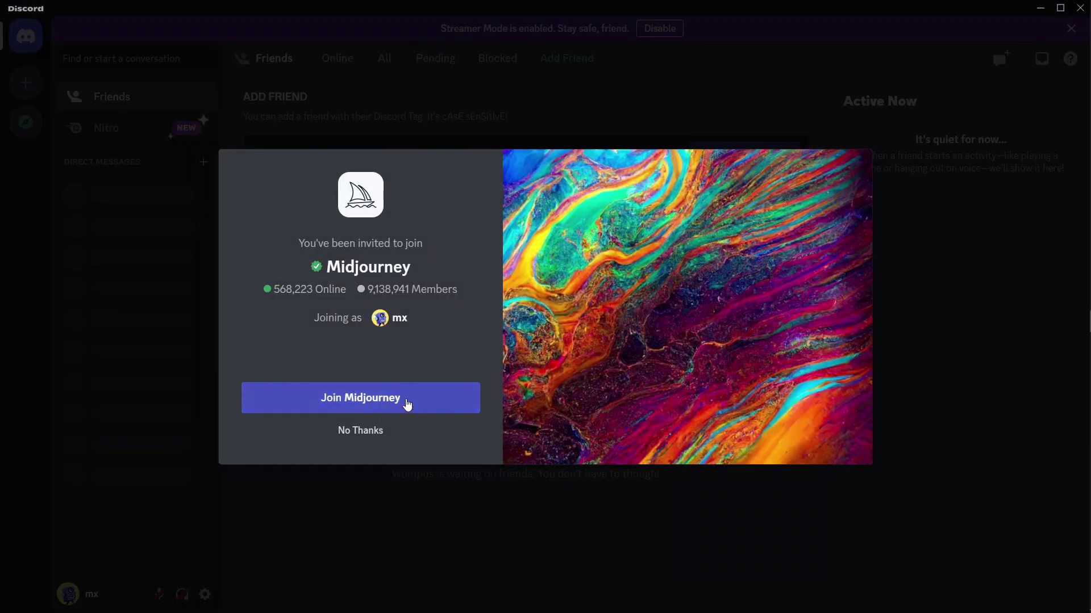
left_click(365, 405)
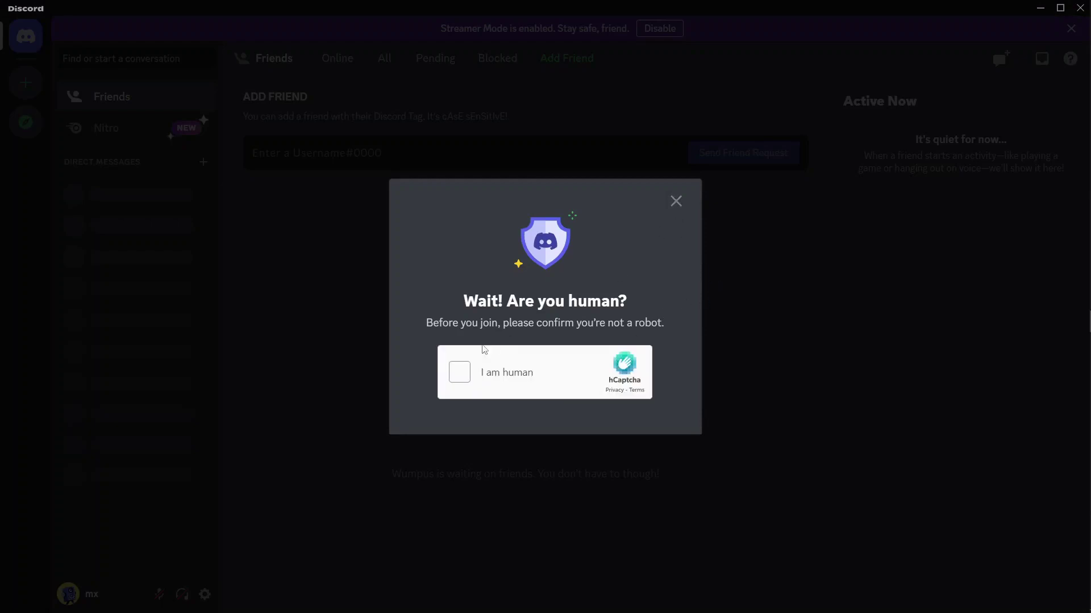
left_click(459, 376)
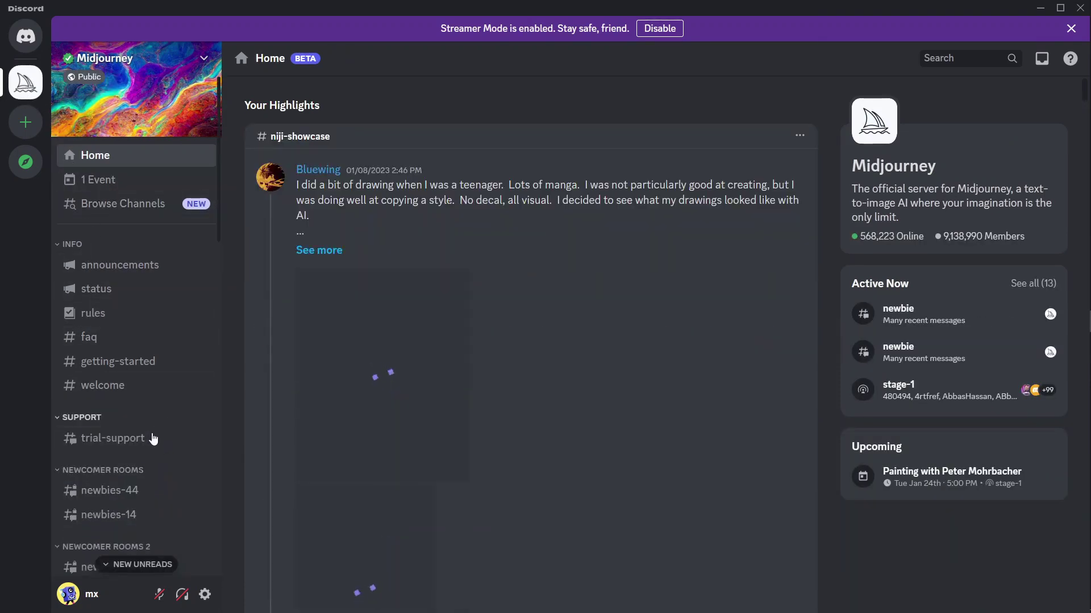
Look through the full channel list of the Midjourney server.
scroll(139, 440, "down", 1)
scroll(135, 438, "down", 15)
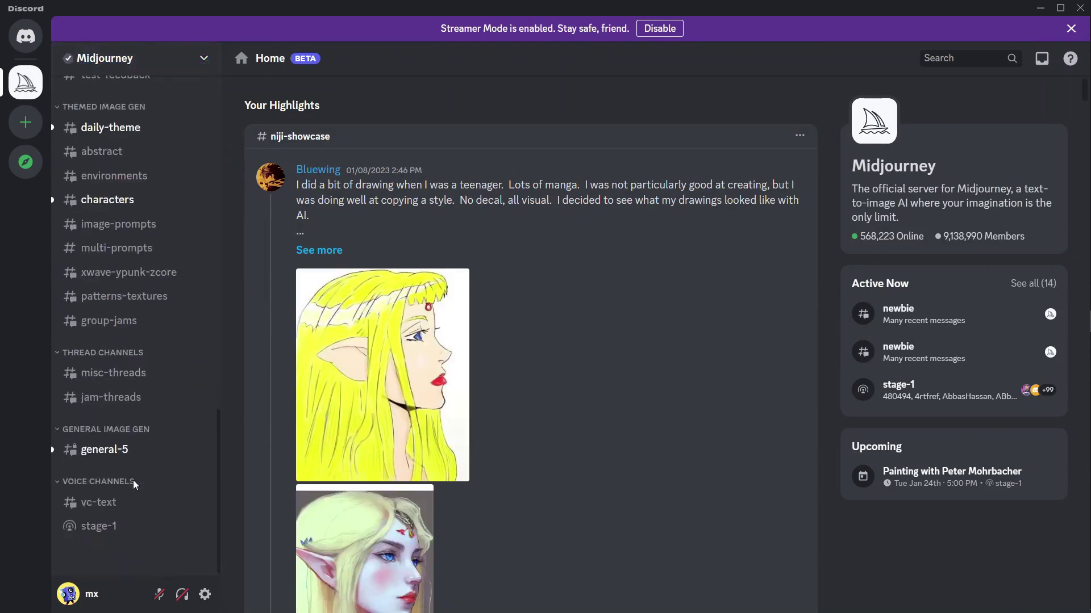
scroll(133, 479, "up", 2)
scroll(124, 425, "up", 15)
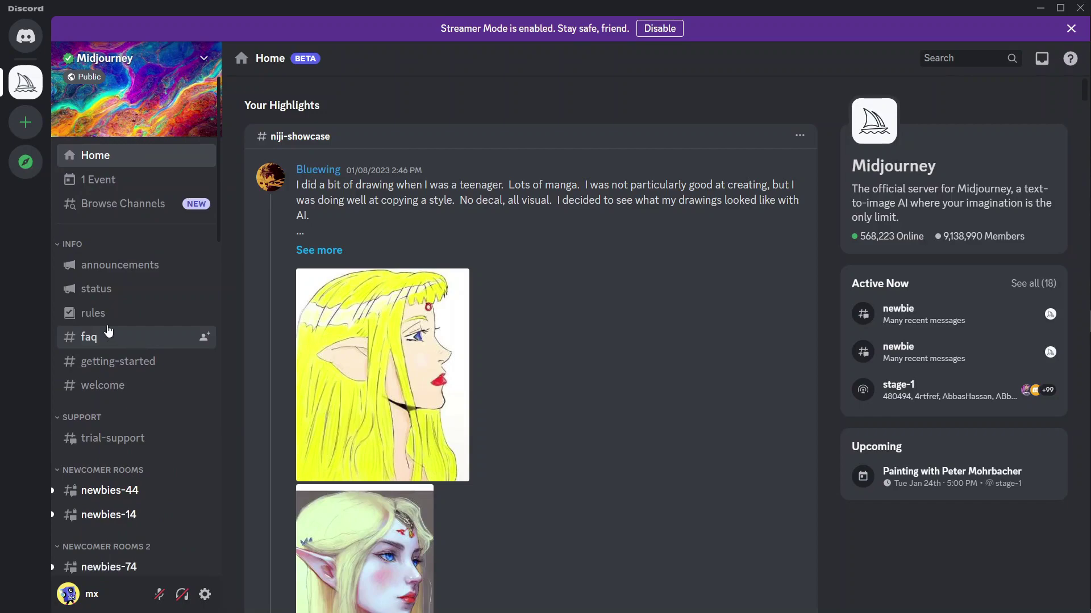
Open the rules channel and read through the service terms and community guidelines.
left_click(103, 316)
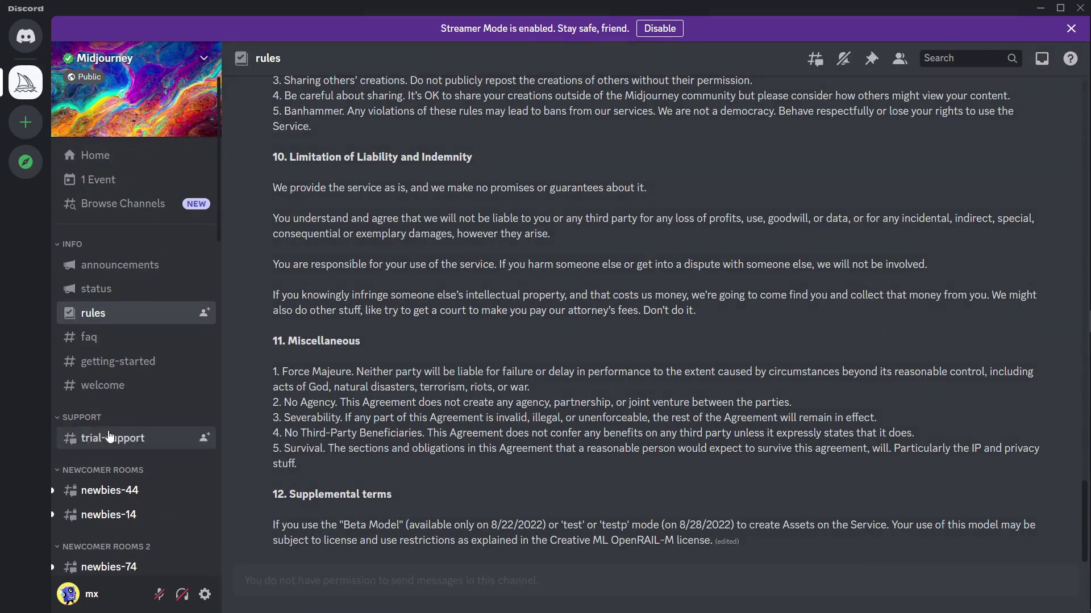
scroll(567, 471, "up", 20)
scroll(566, 472, "down", 20)
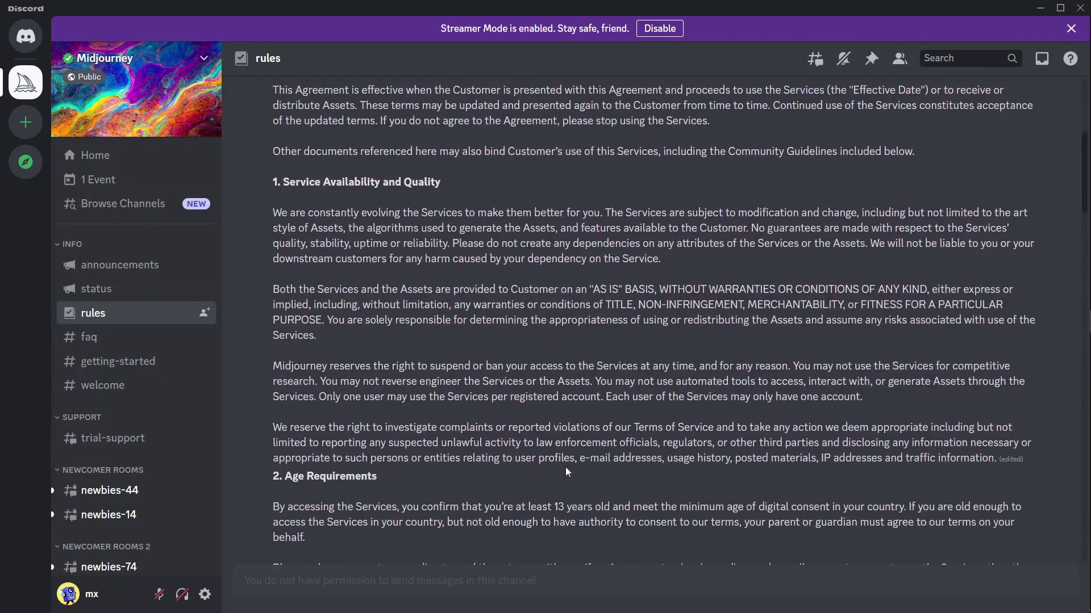
scroll(567, 471, "down", 15)
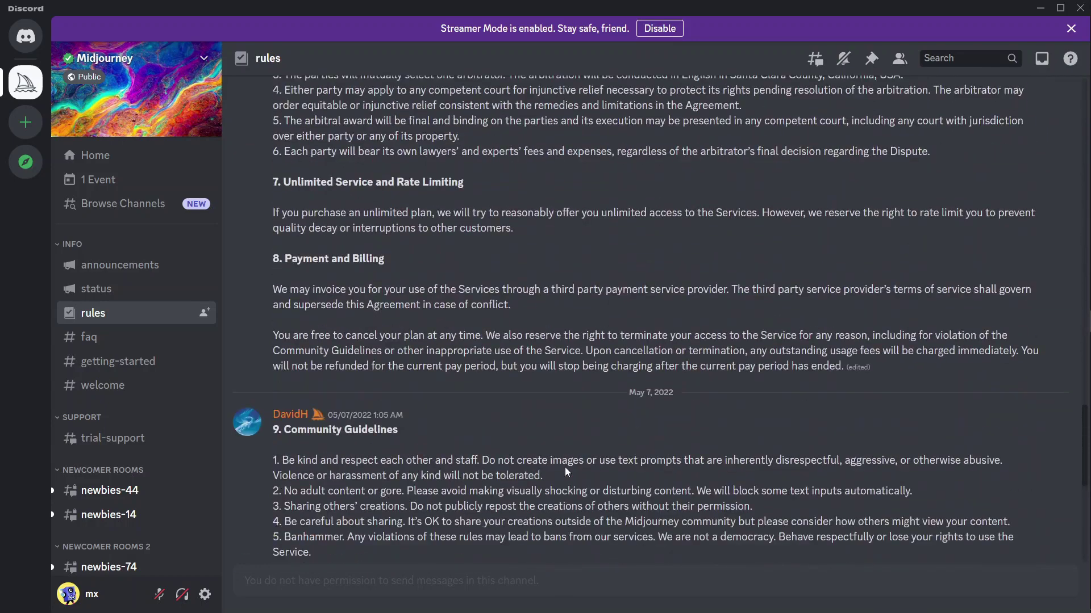
Locate the newcomer rooms in the Midjourney server's channel list.
mouse_move(105, 516)
scroll(106, 515, "down", 7)
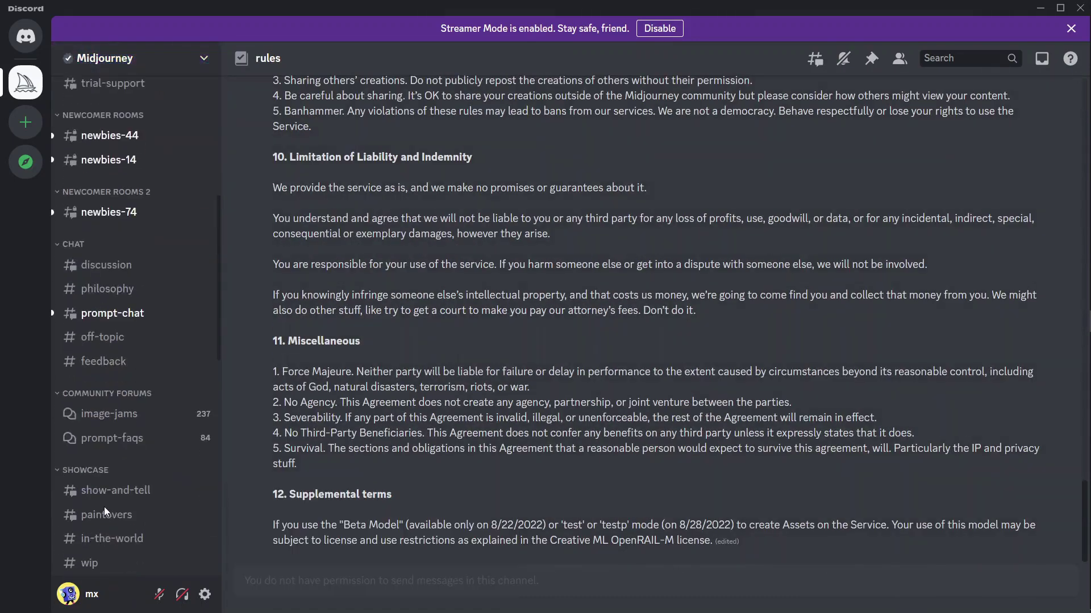
scroll(107, 488, "up", 4)
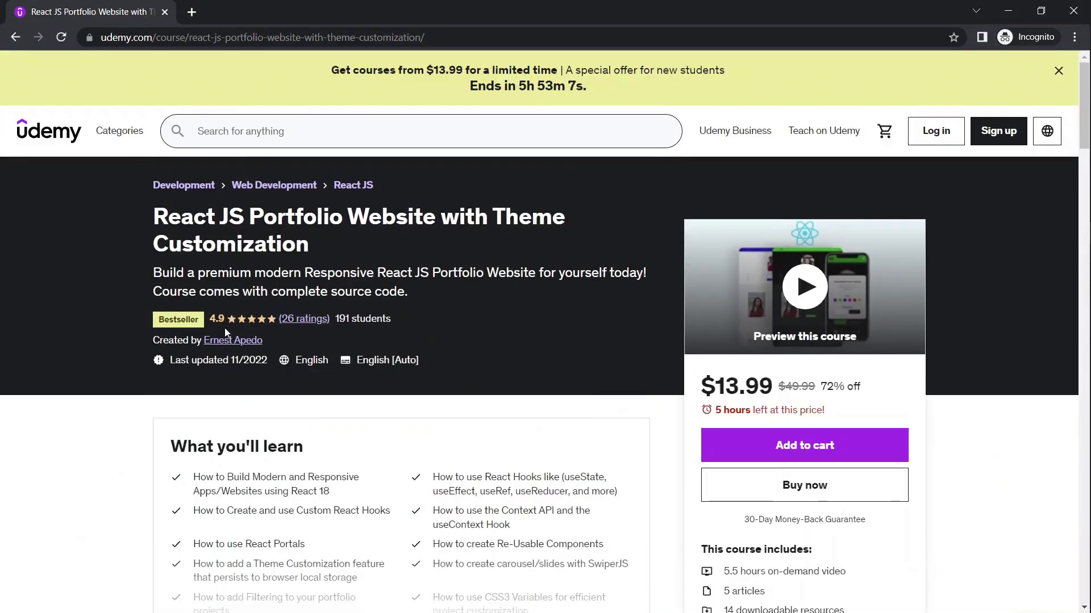
left_click_drag(311, 245, 124, 216)
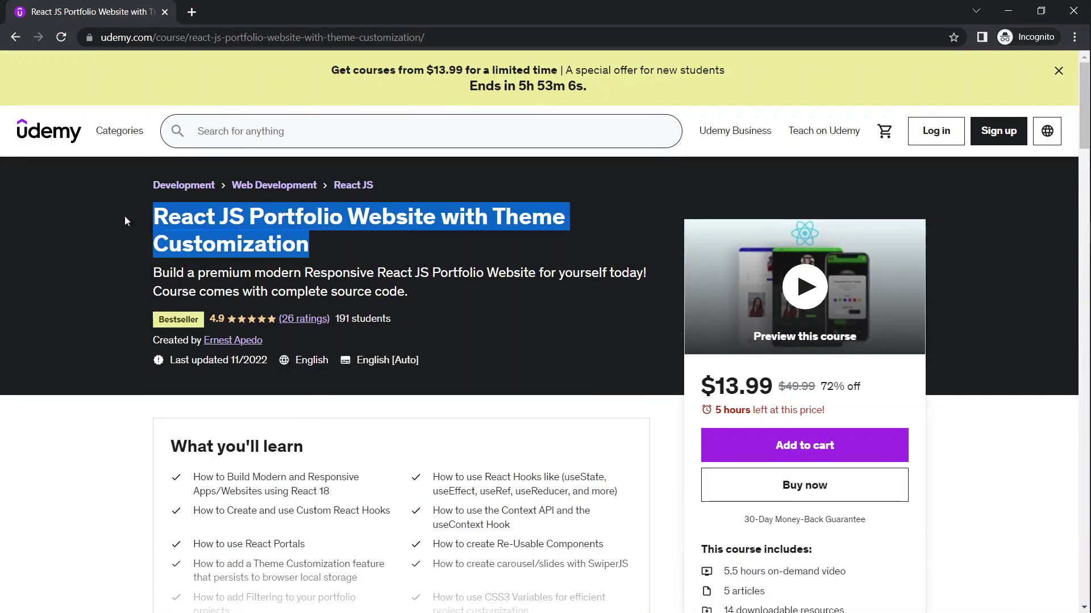
left_click(510, 372)
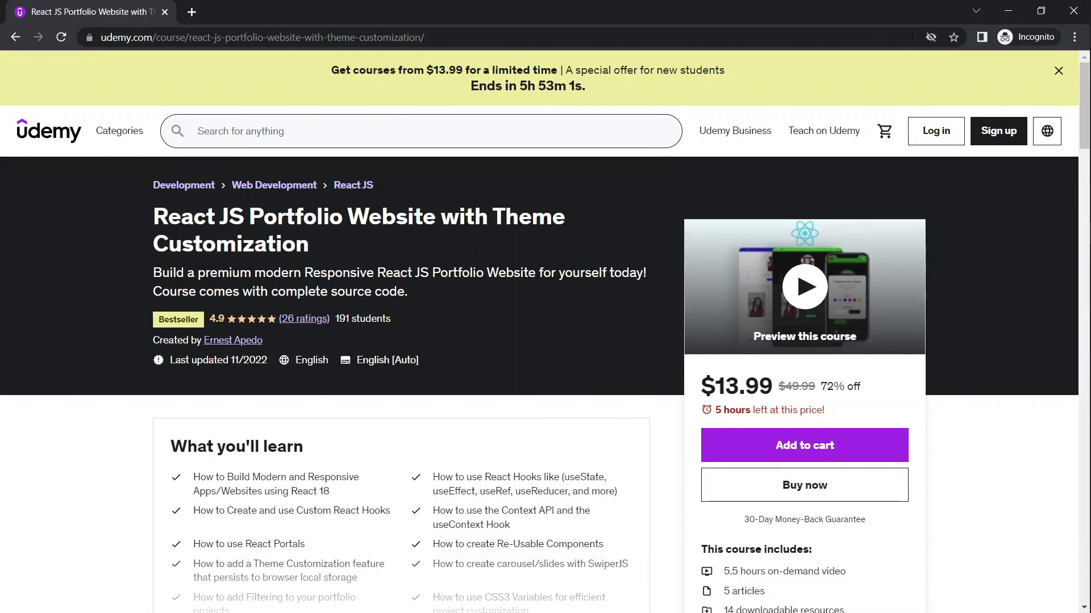
key("F5")
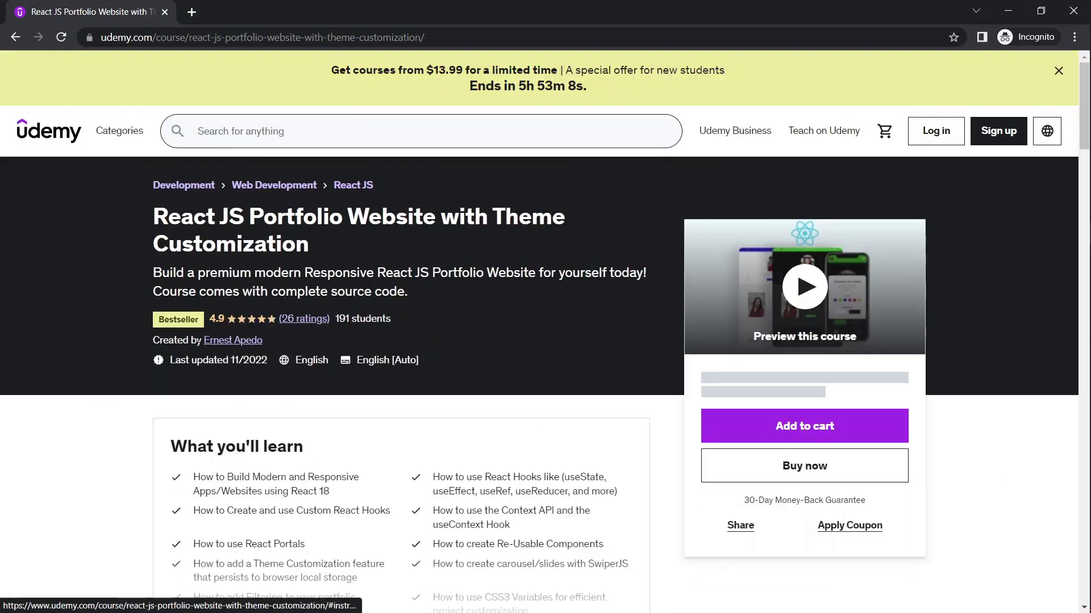
left_click_drag(329, 251, 73, 211)
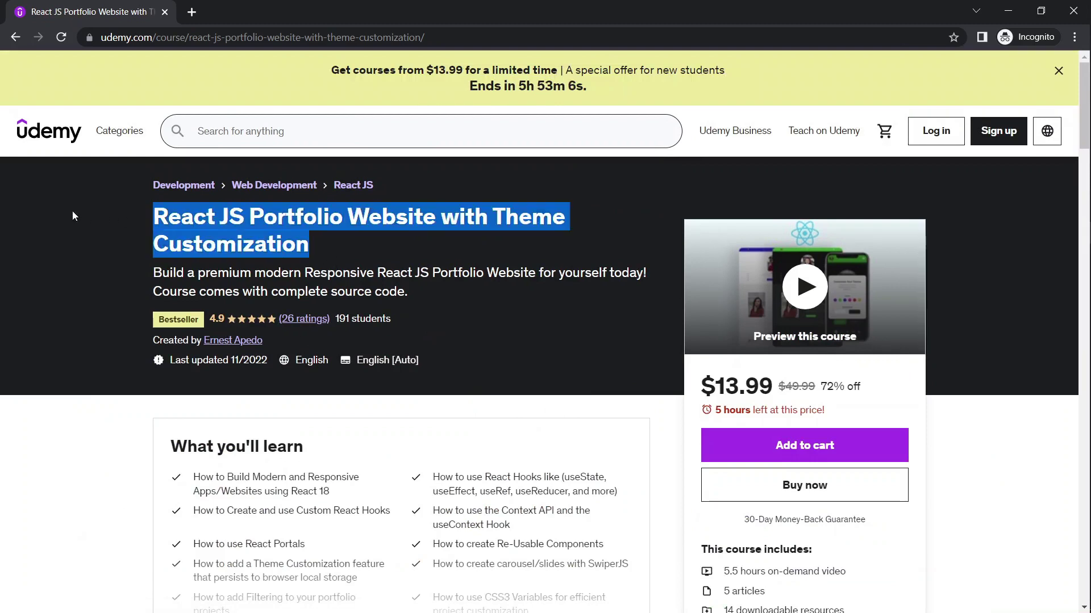
left_click(510, 376)
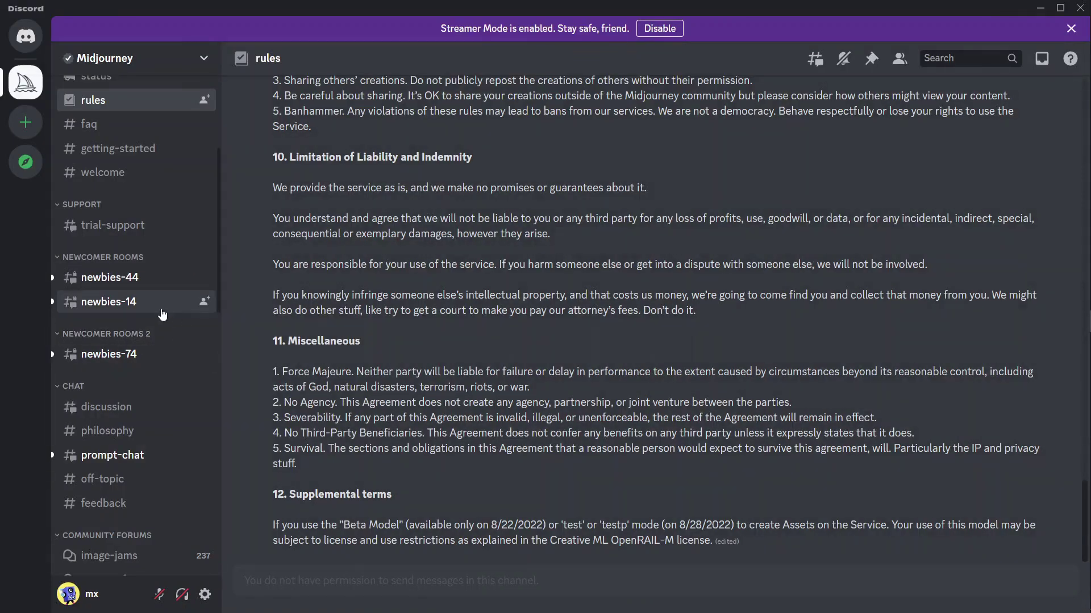
Open the newbies-74 channel in the second group of newcomer rooms.
mouse_move(116, 369)
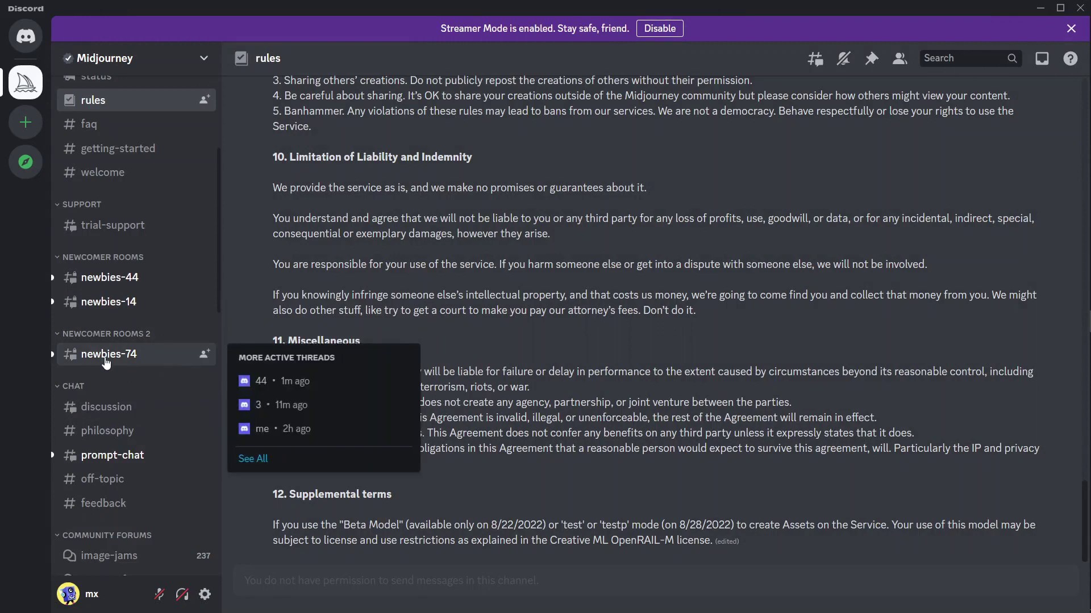
mouse_move(139, 294)
left_click(116, 357)
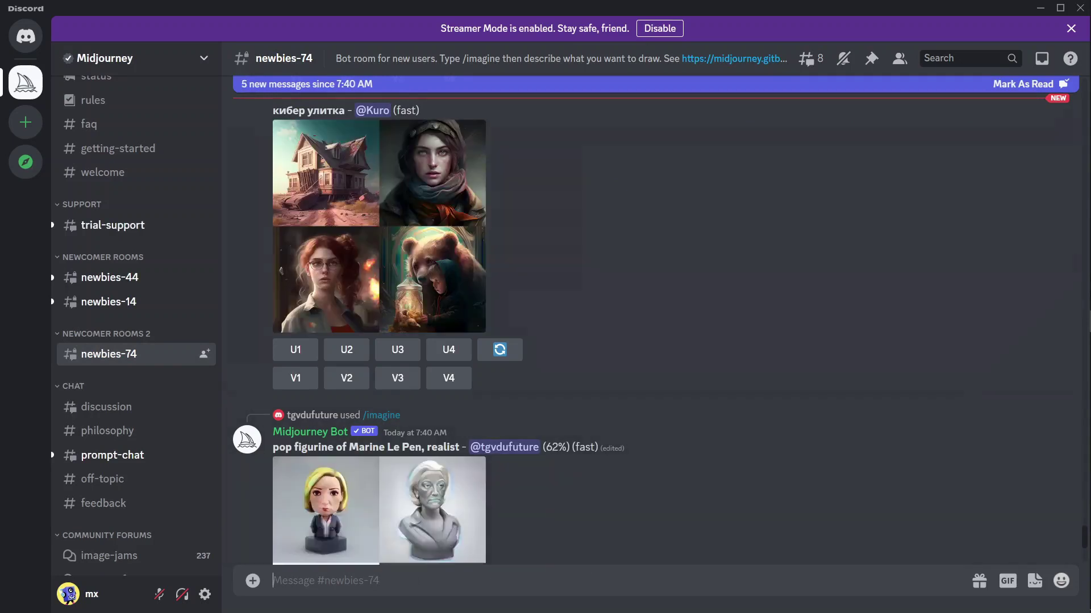
Switch to the browser, open Midjourney's Getting Started guide, and locate the /imagine command under Create your First Image.
left_click(1069, 233)
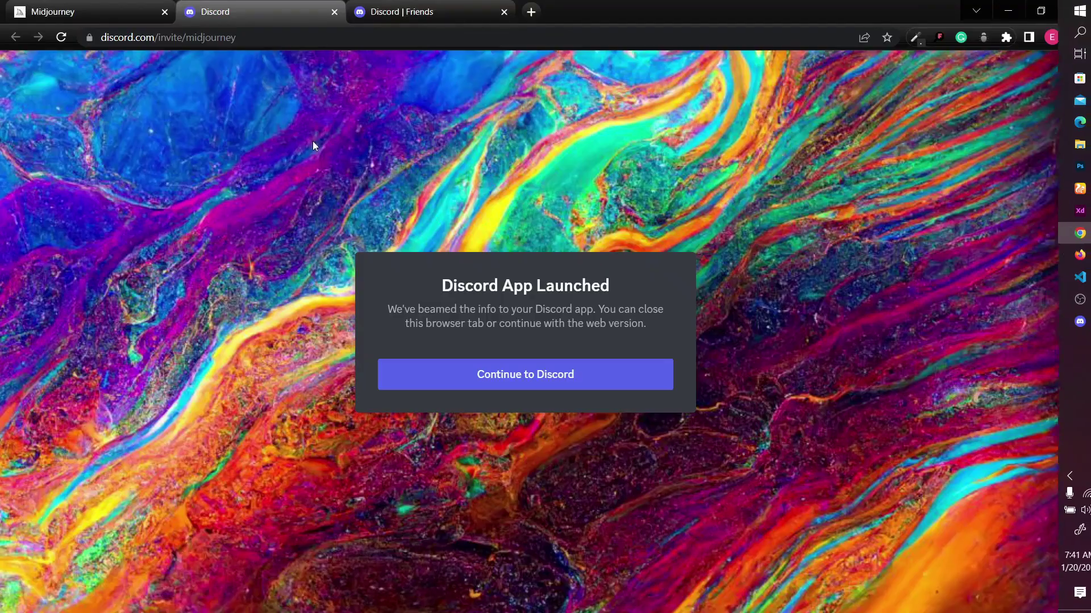
left_click(53, 11)
left_click(439, 520)
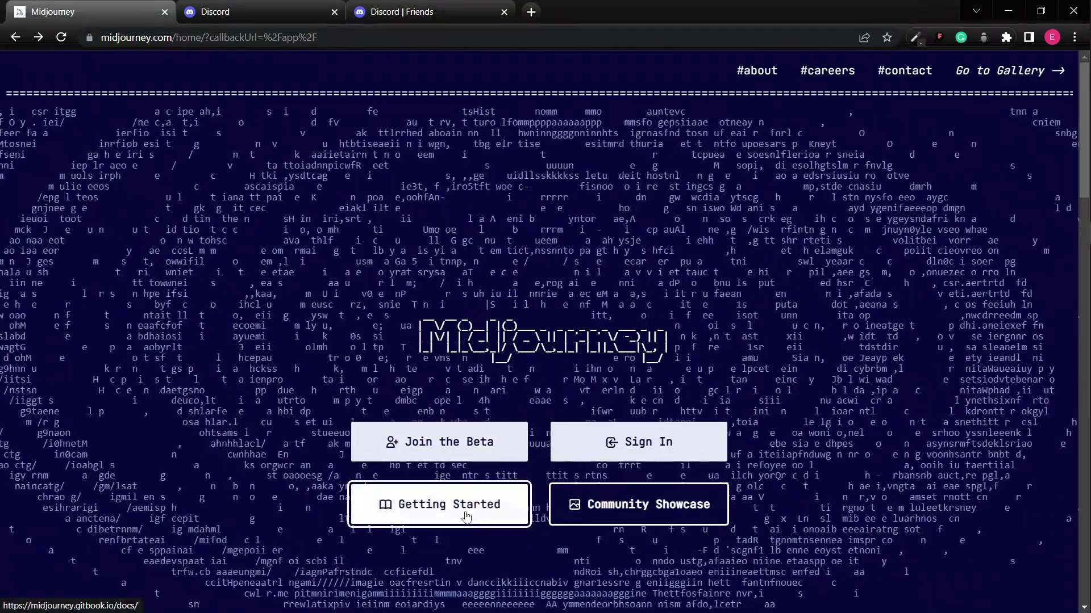
scroll(820, 397, "down", 6)
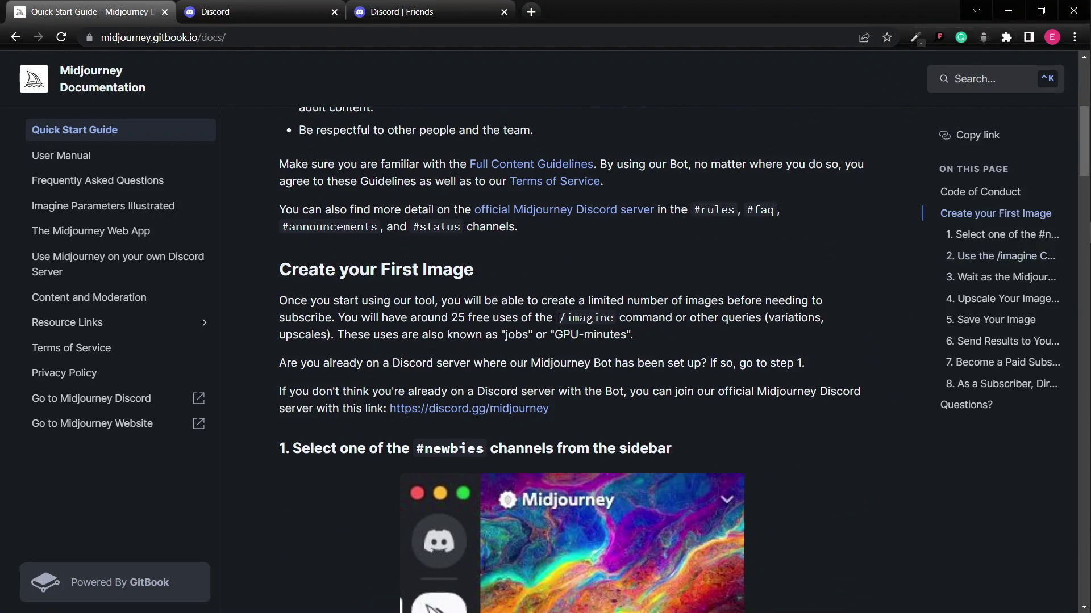
left_click_drag(553, 317, 613, 317)
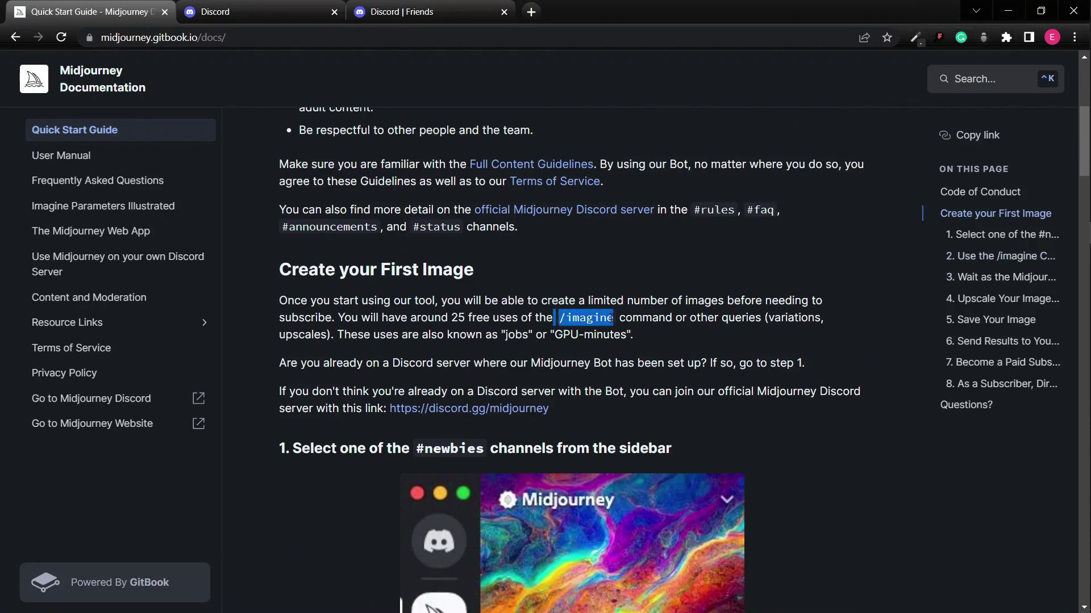
Return to Discord and submit an /imagine request in newbies-74 with the prompt "create ui ux design for tesla realistic car fundamental analysis of tesla company".
left_click(1017, 13)
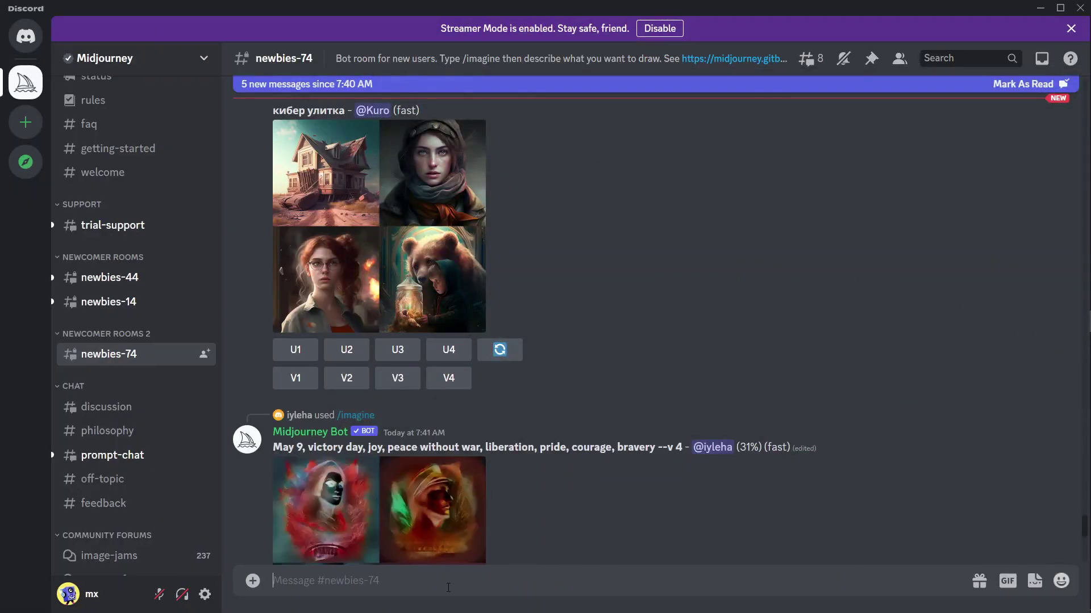
type("/imagine")
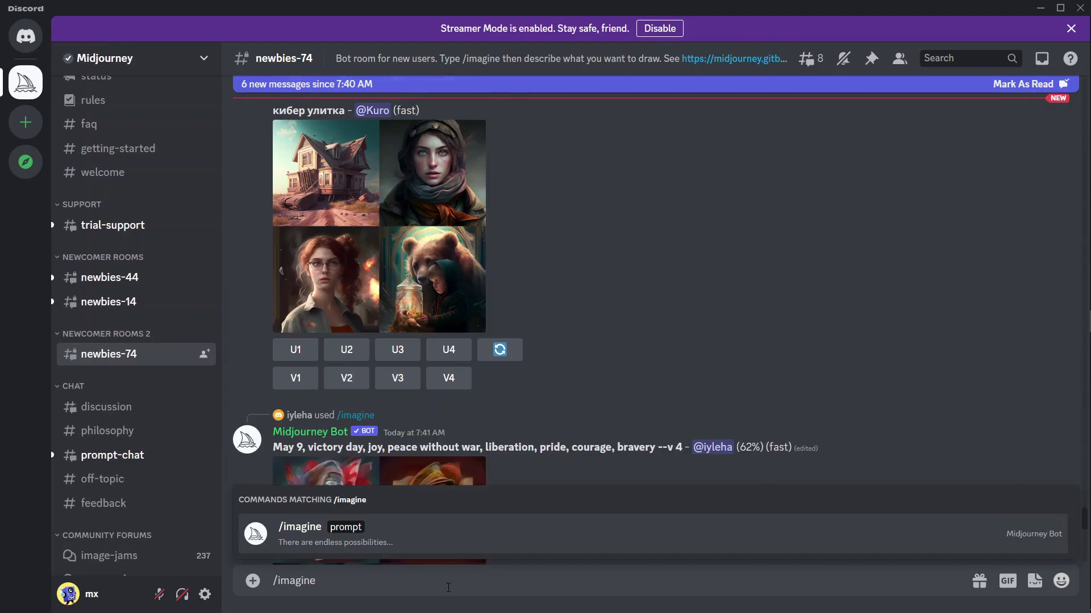
left_click(307, 542)
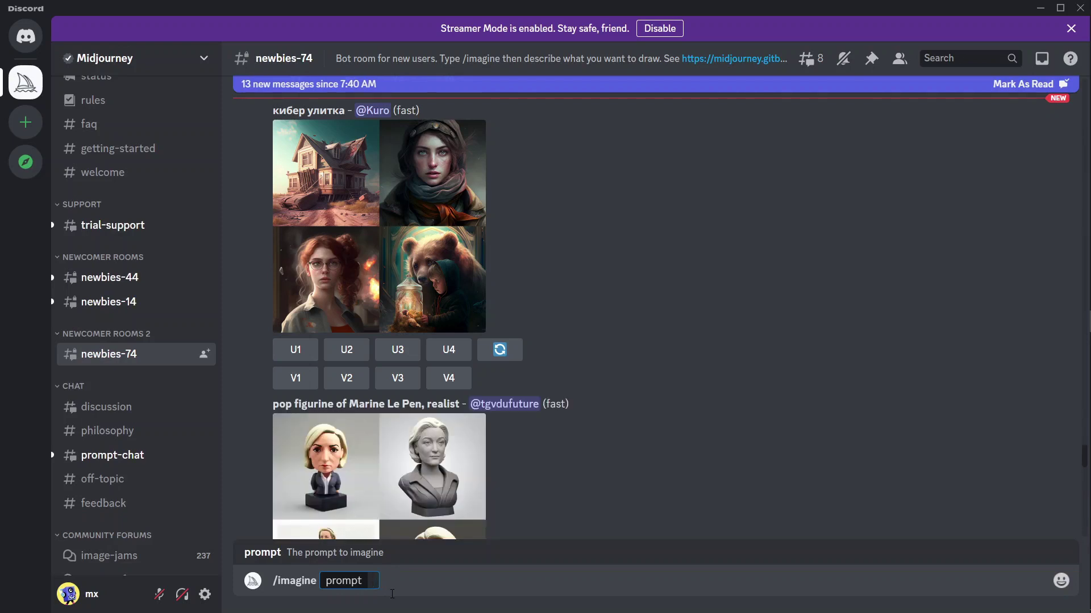
type("create ui ux desi")
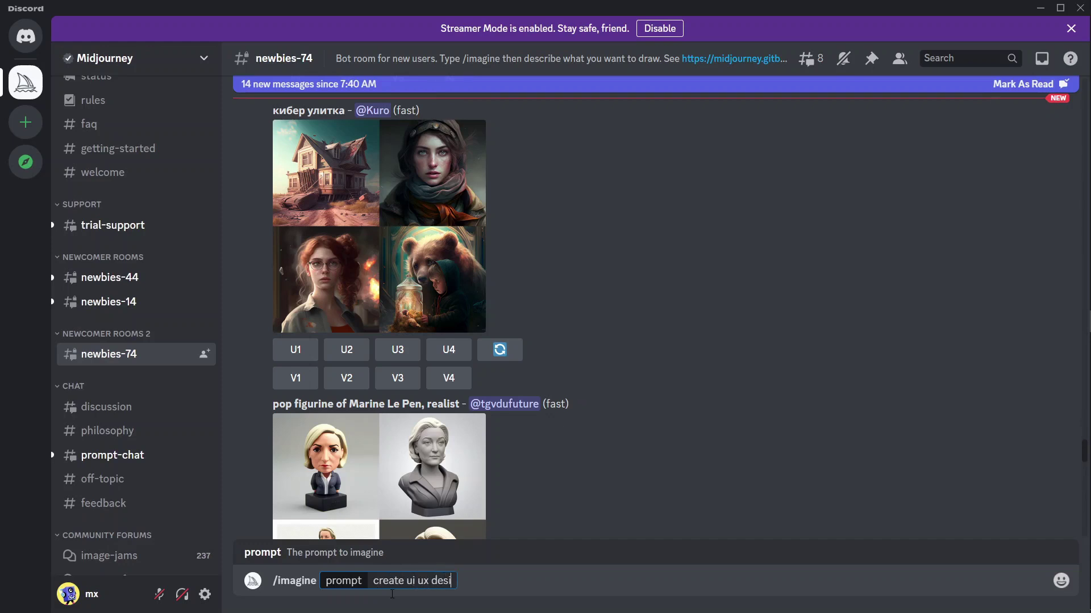
type("gn for testla realistic car")
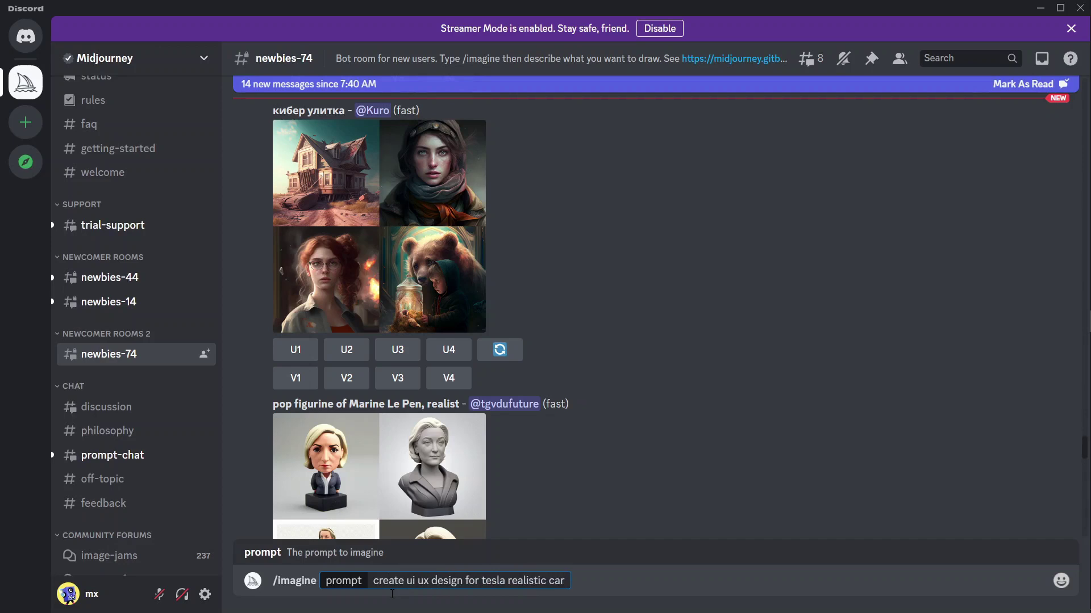
type(" fundament")
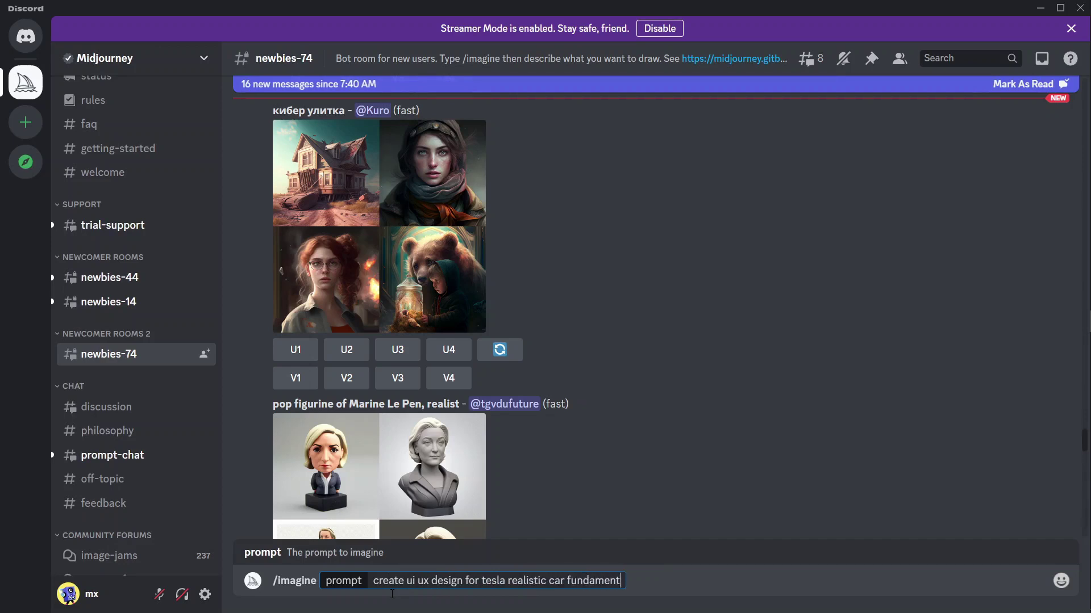
type("al analysis of")
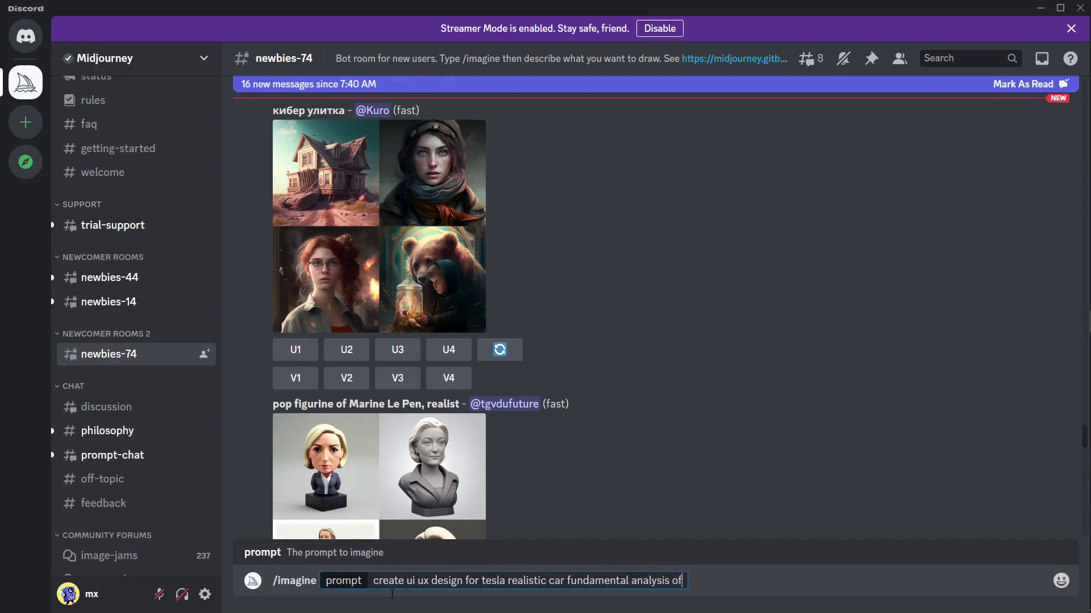
type(" tesla comp")
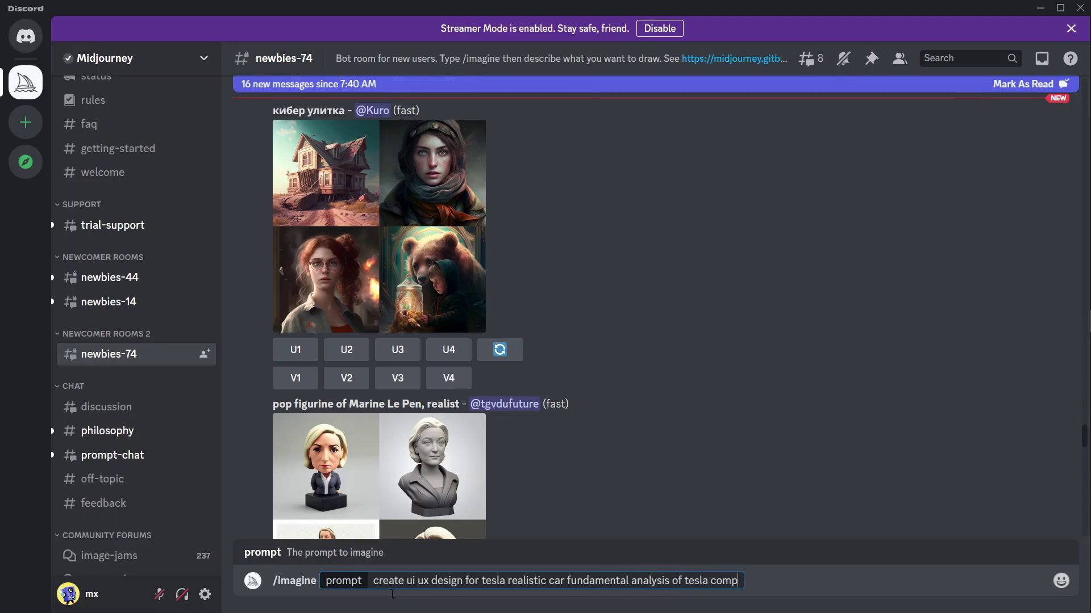
type("any")
key("Return")
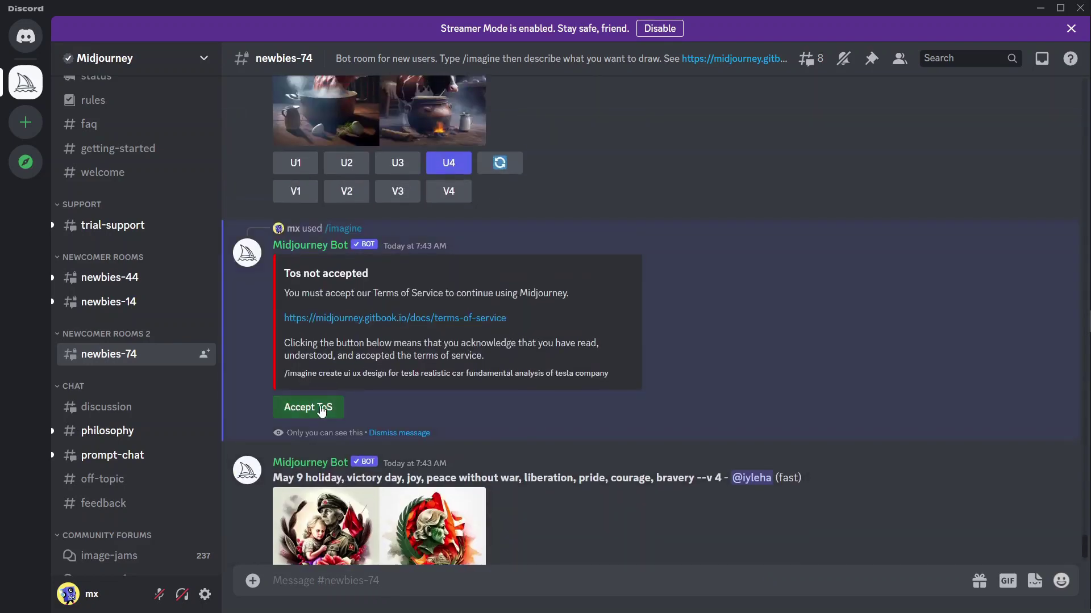
Accept Midjourney's Terms of Service and read through the bot's welcome message with directions for creating images.
left_click(306, 406)
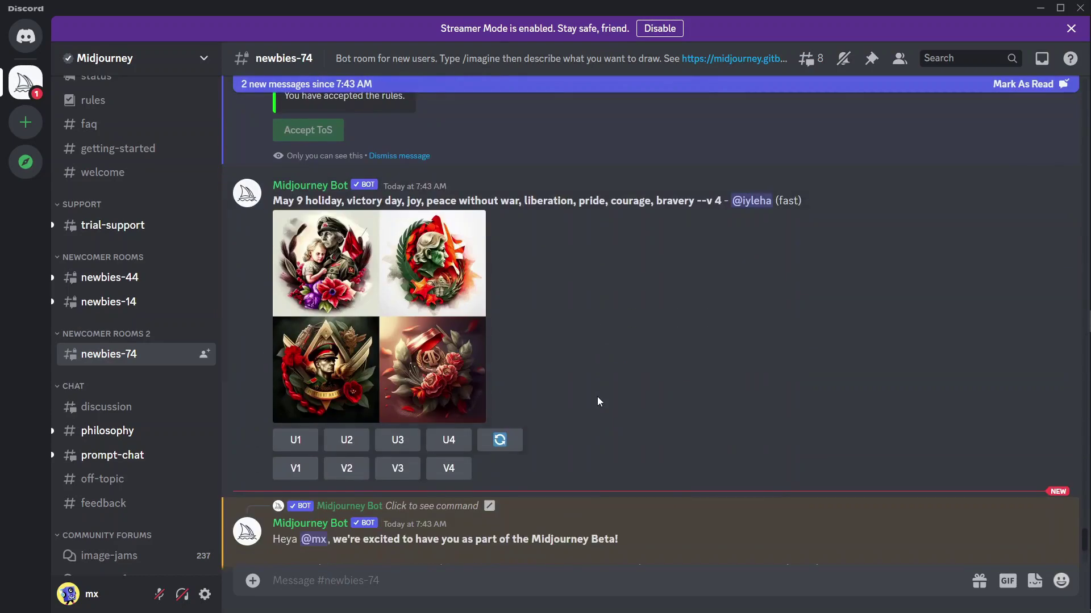
scroll(493, 410, "down", 10)
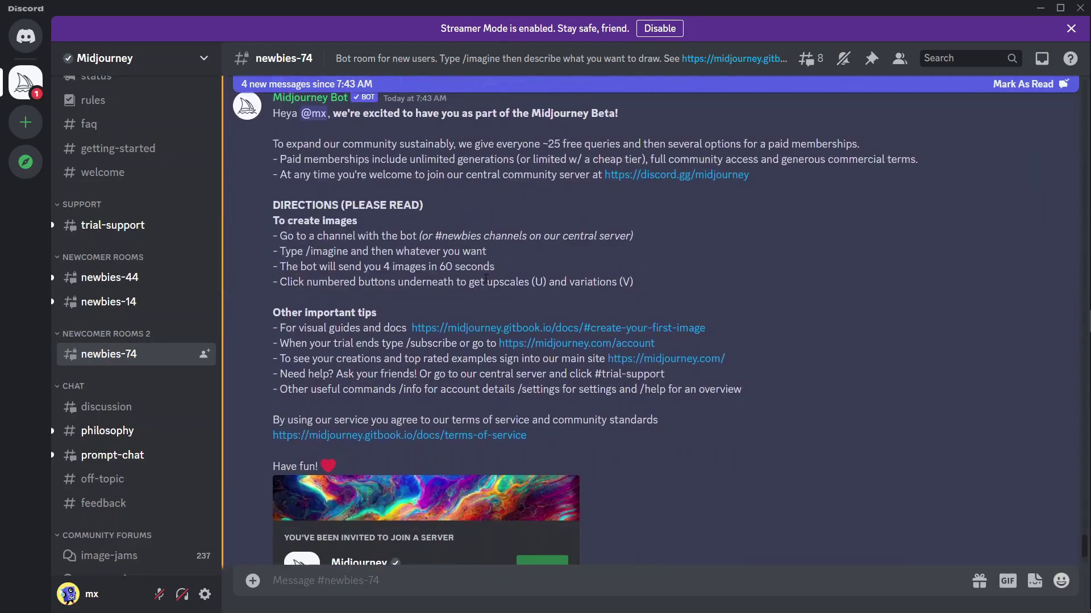
scroll(602, 424, "up", 5)
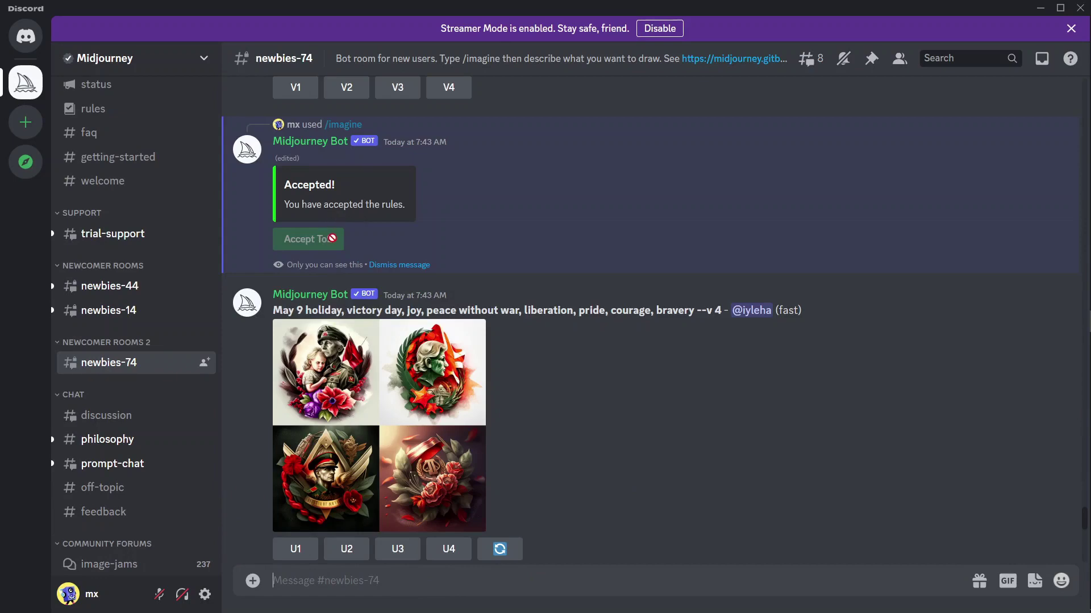
scroll(332, 236, "up", 1)
scroll(398, 341, "down", 5)
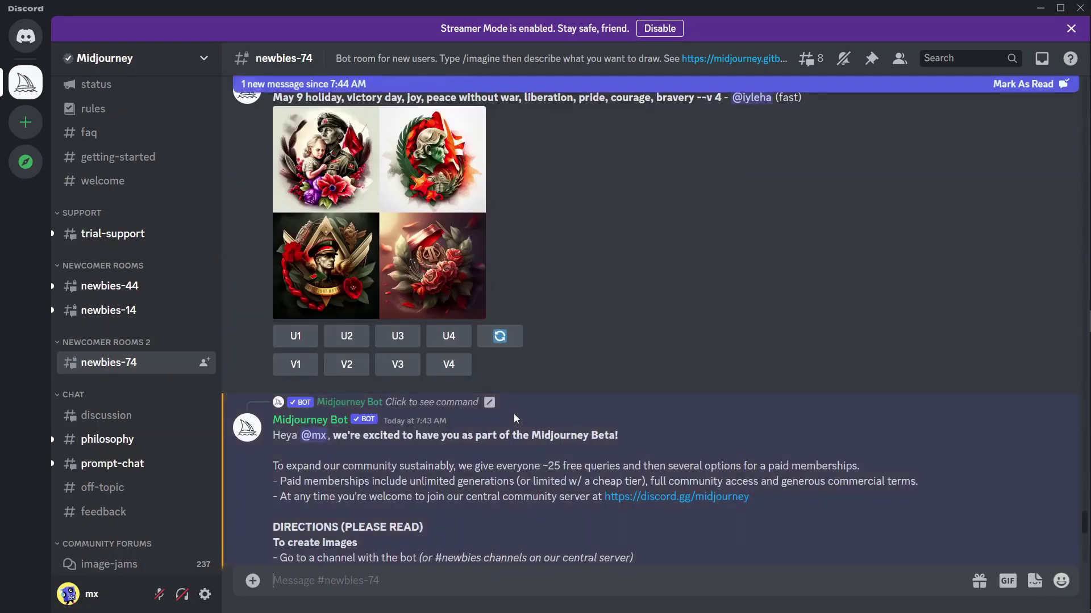
scroll(514, 551, "down", 7)
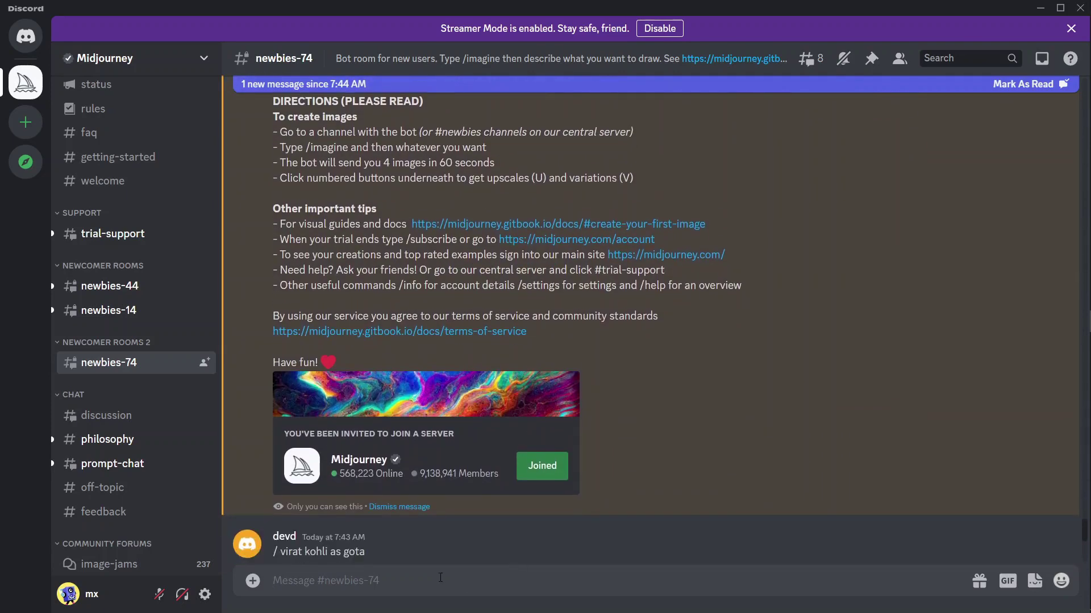
Submit an /imagine request with the prompt "ui ux web design for tesla realistic car fundamental analysis website ui/ux".
type("/")
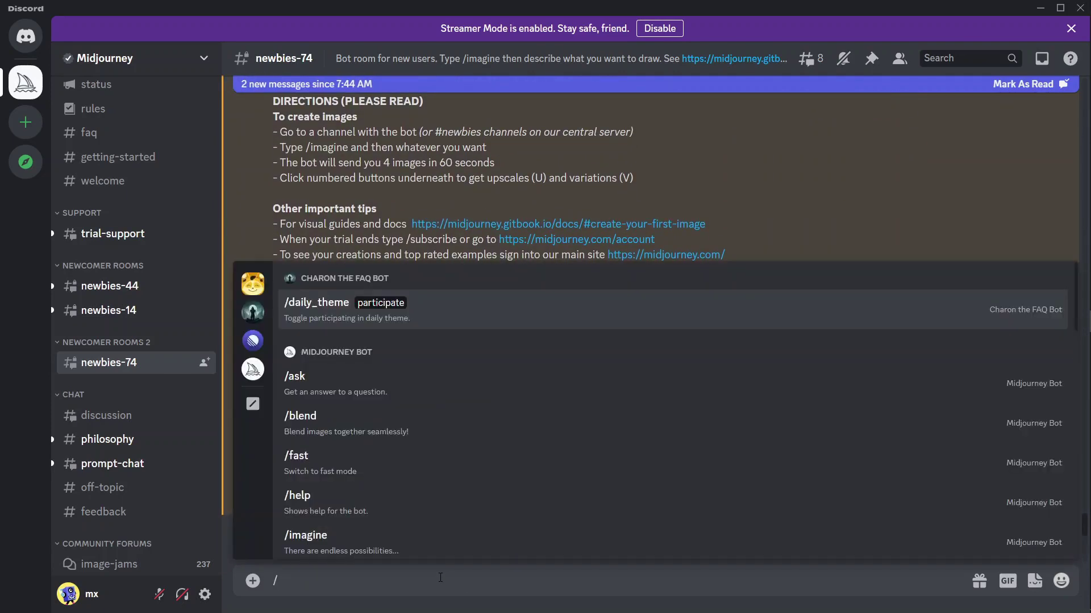
type("imagine")
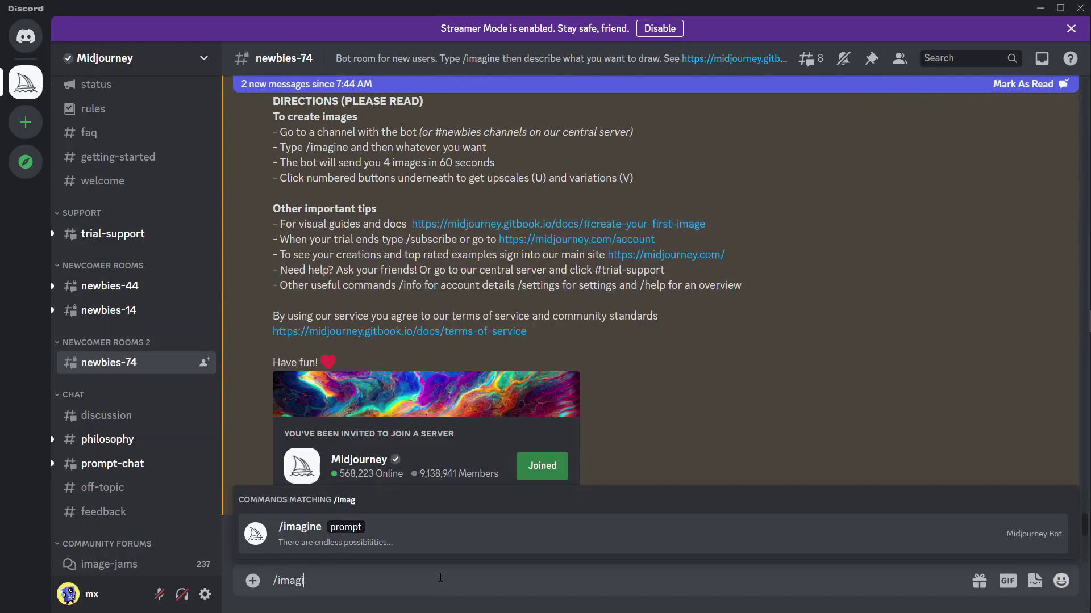
left_click(329, 536)
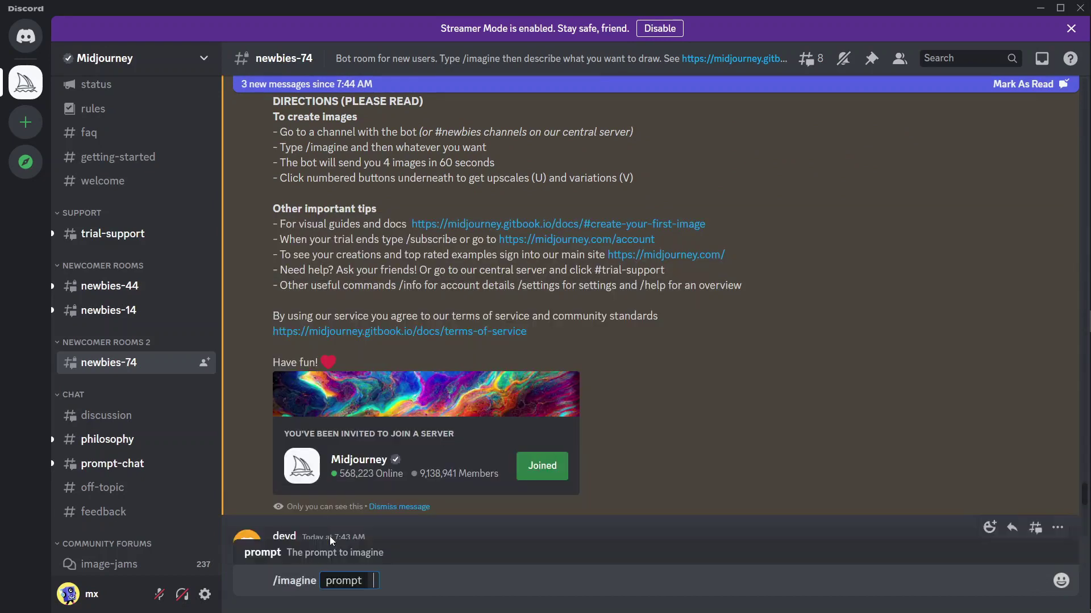
type("ui ux web design for tesla realistic car fundamental analysis website")
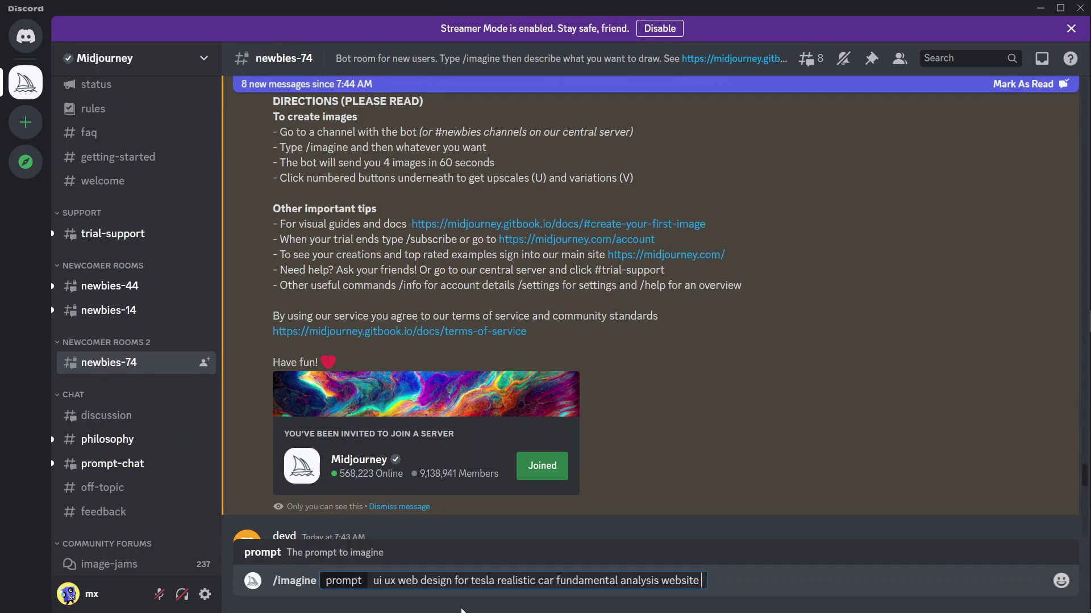
type("ui/ux")
key("Return")
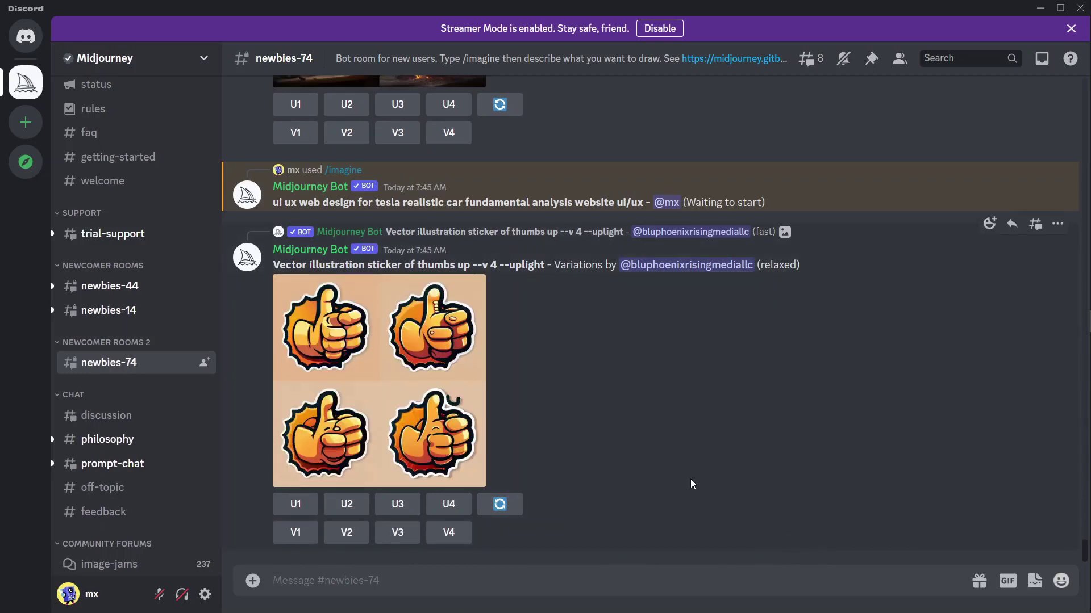
Look through other members' generated images in newbies-74 and find the own Tesla web design result.
scroll(689, 479, "up", 6)
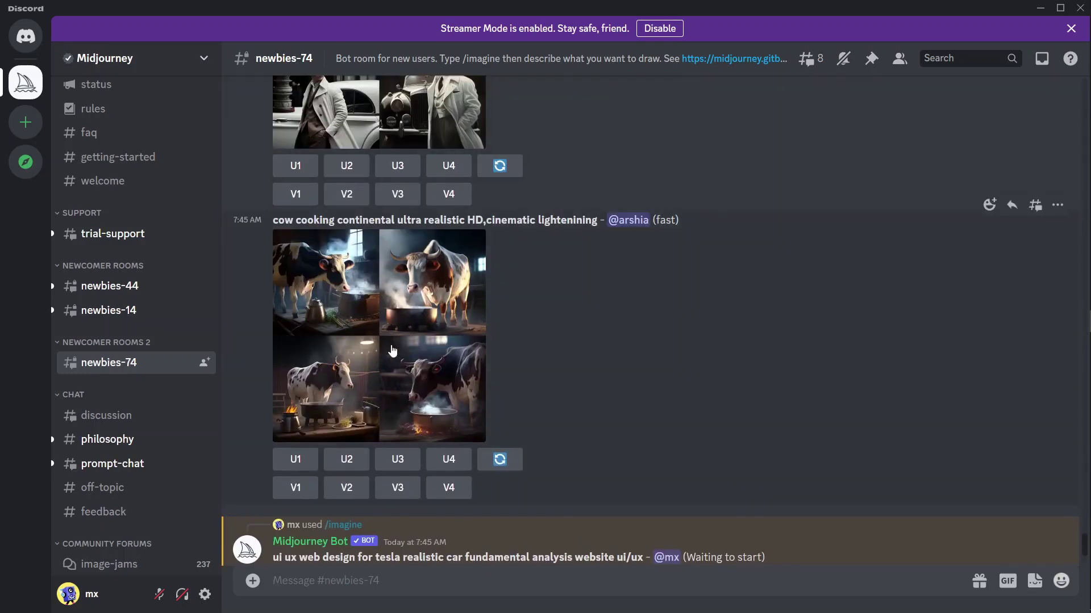
scroll(392, 349, "up", 4)
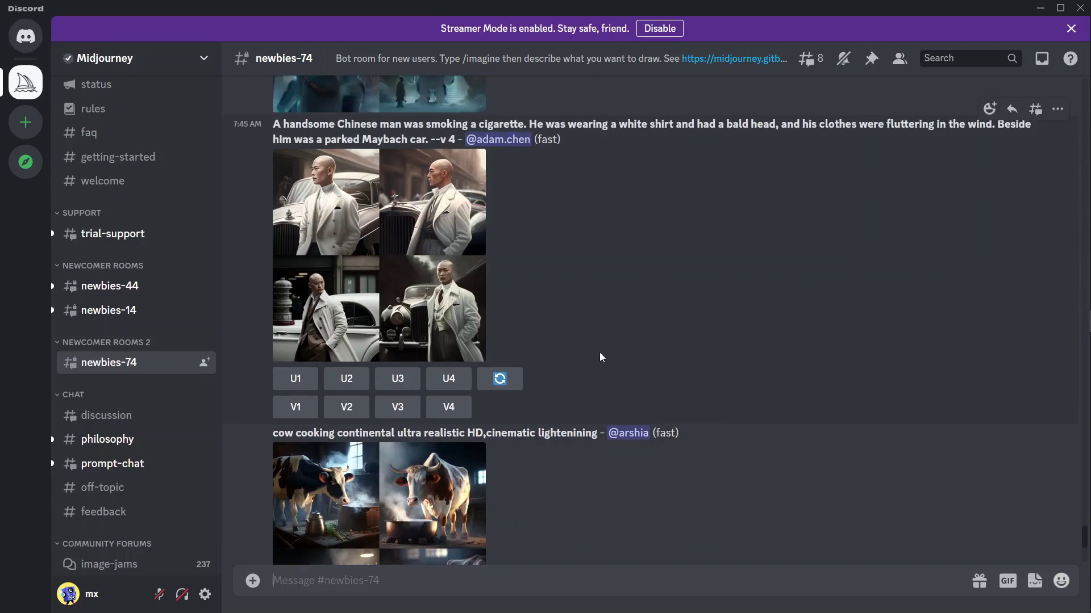
scroll(619, 351, "down", 9)
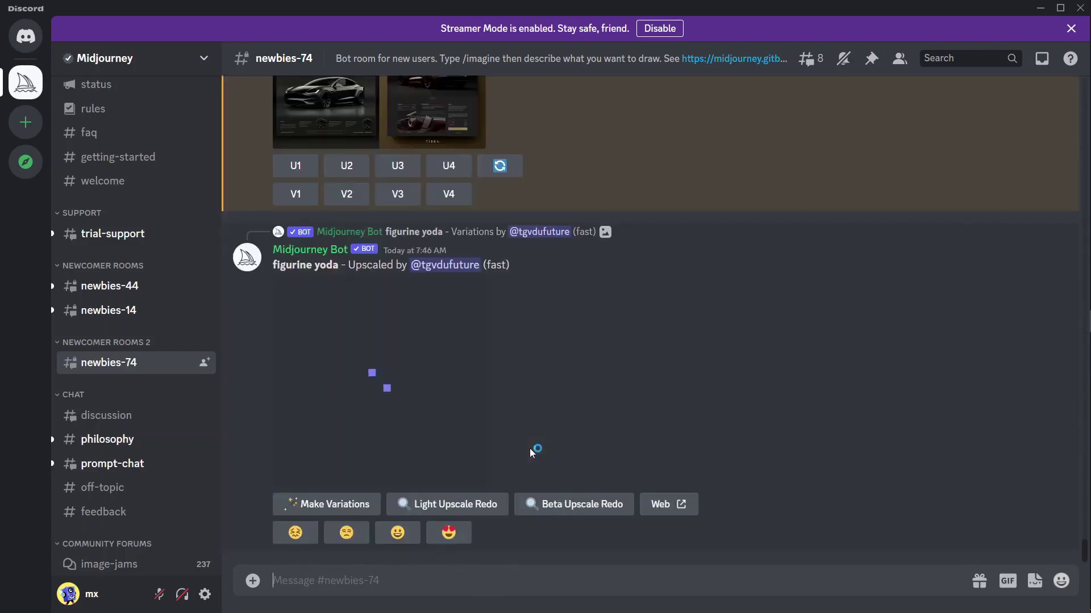
scroll(509, 403, "up", 3)
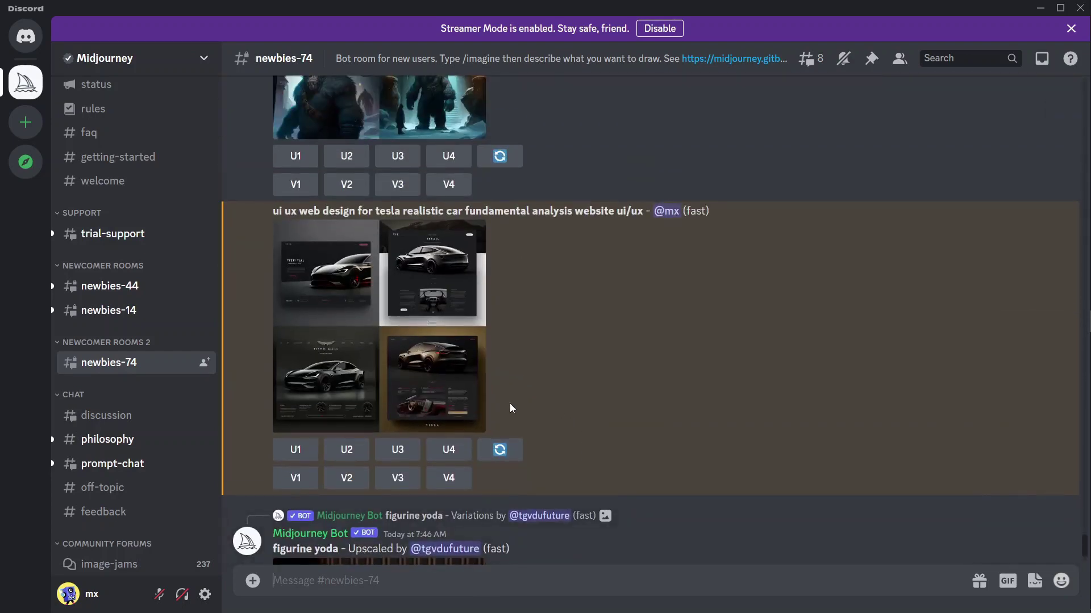
Open the generated Tesla web design grid in the browser and examine its four layouts at enlarged size.
left_click(401, 345)
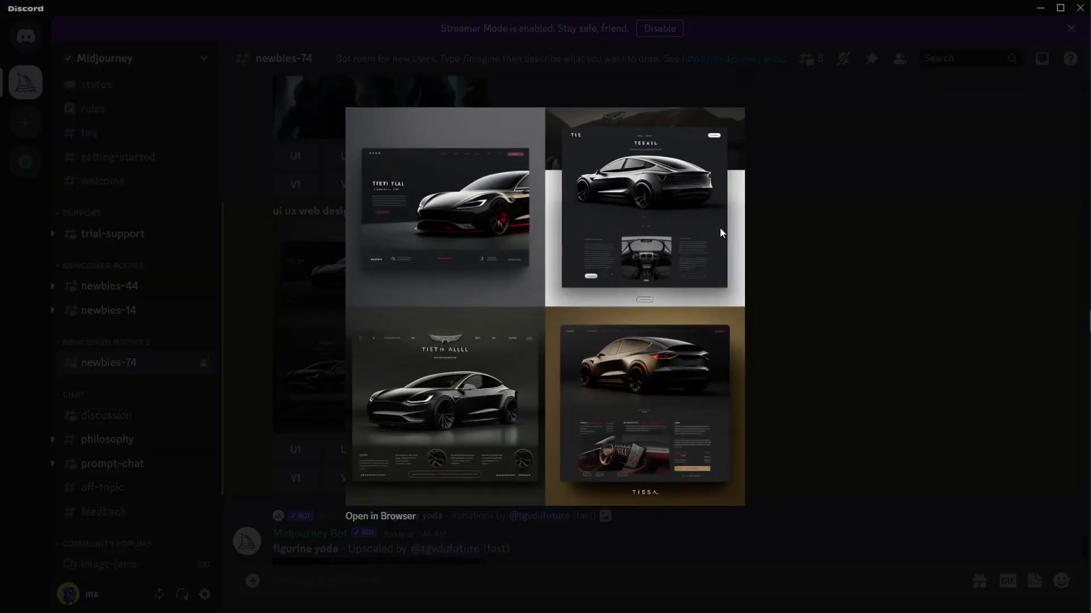
left_click(381, 518)
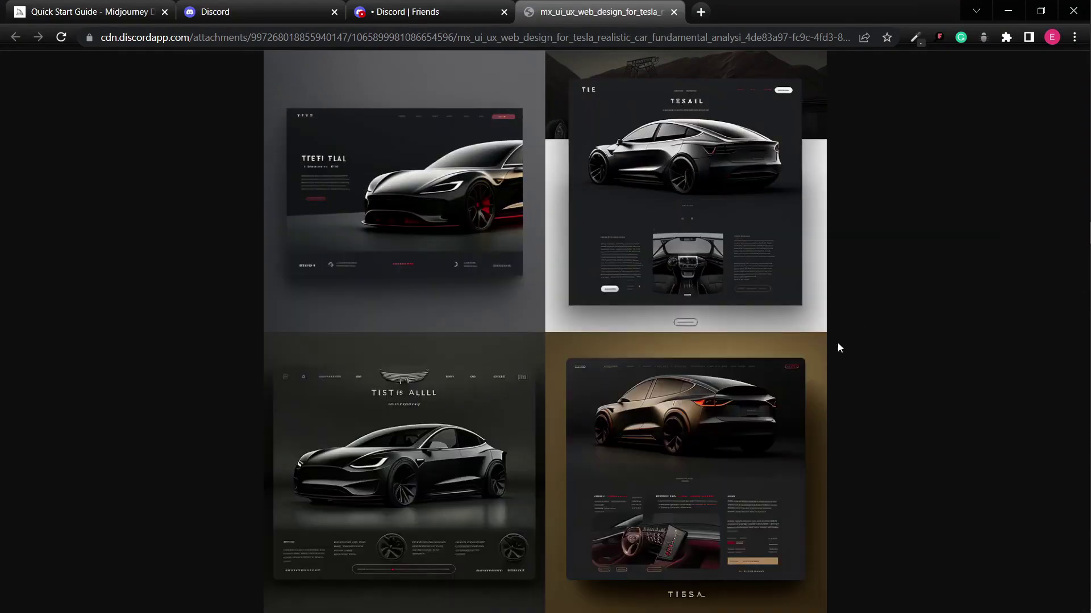
left_click(563, 349)
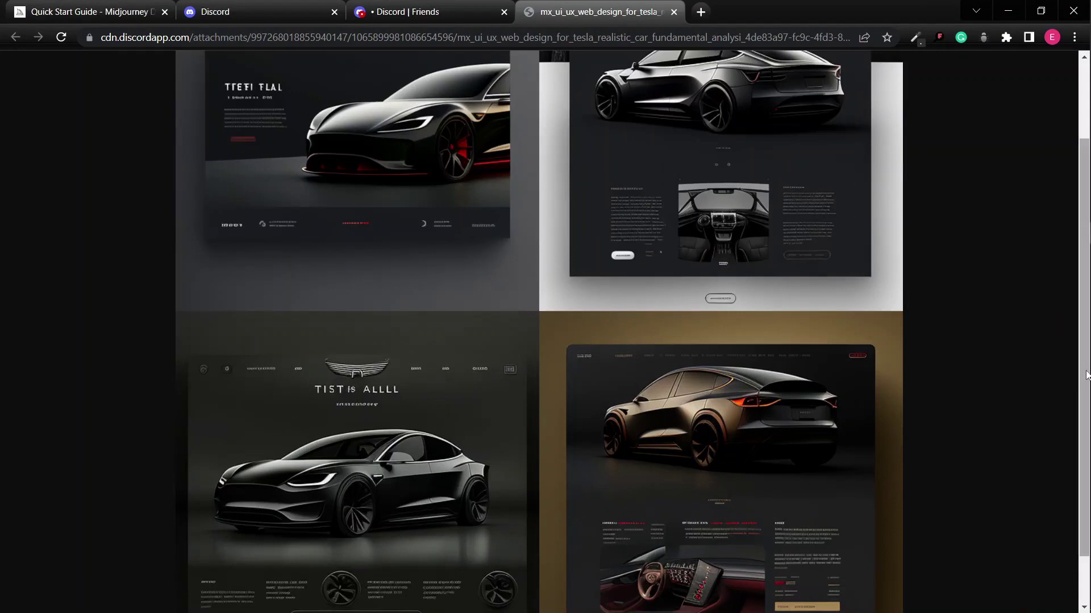
left_click_drag(1086, 375, 1022, 456)
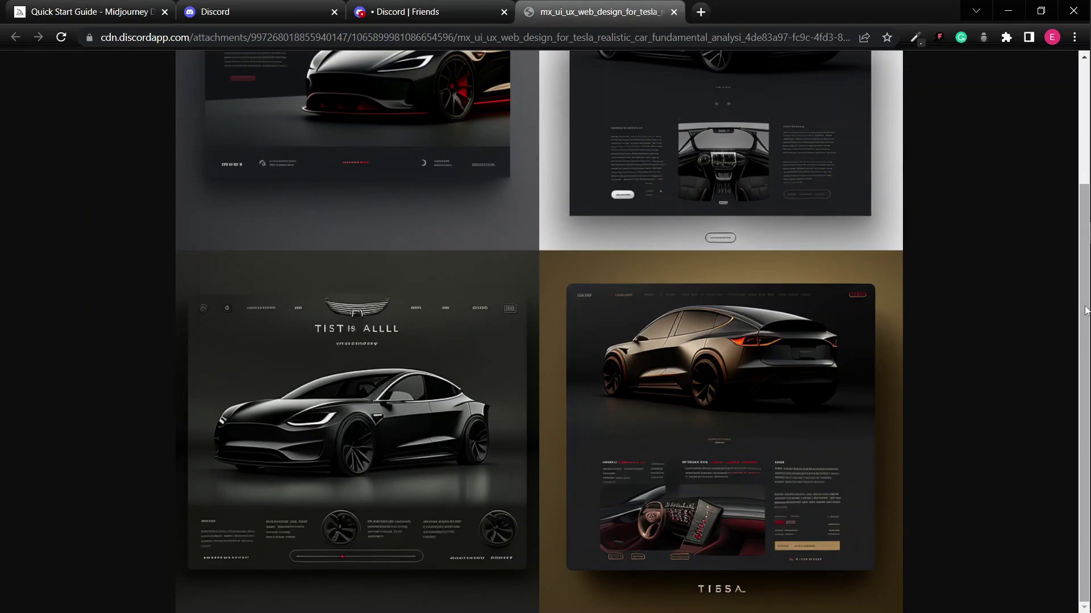
left_click_drag(1084, 335, 1088, 174)
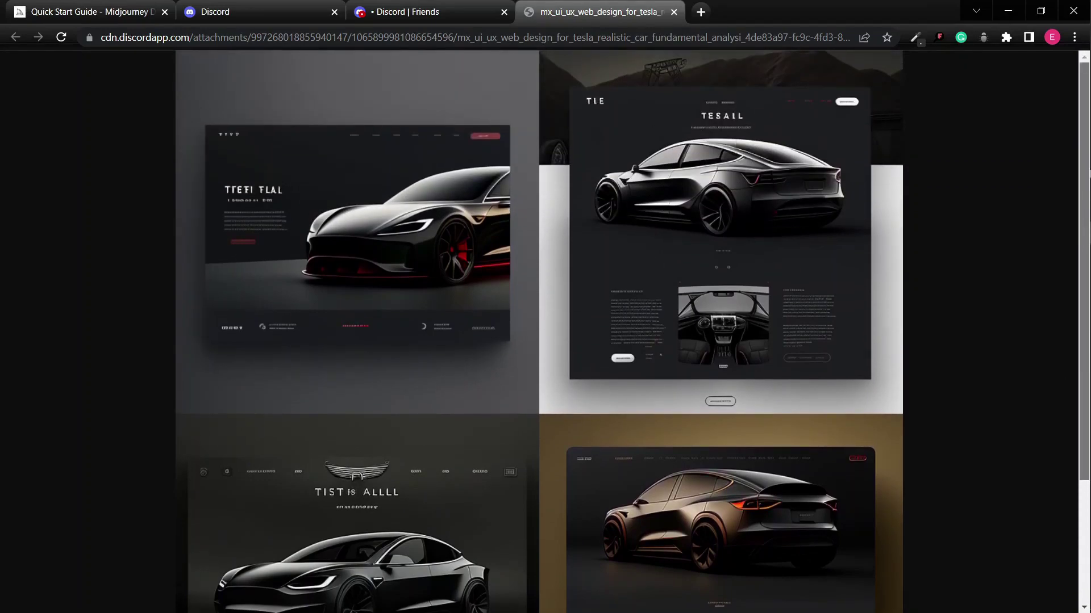
left_click(823, 238)
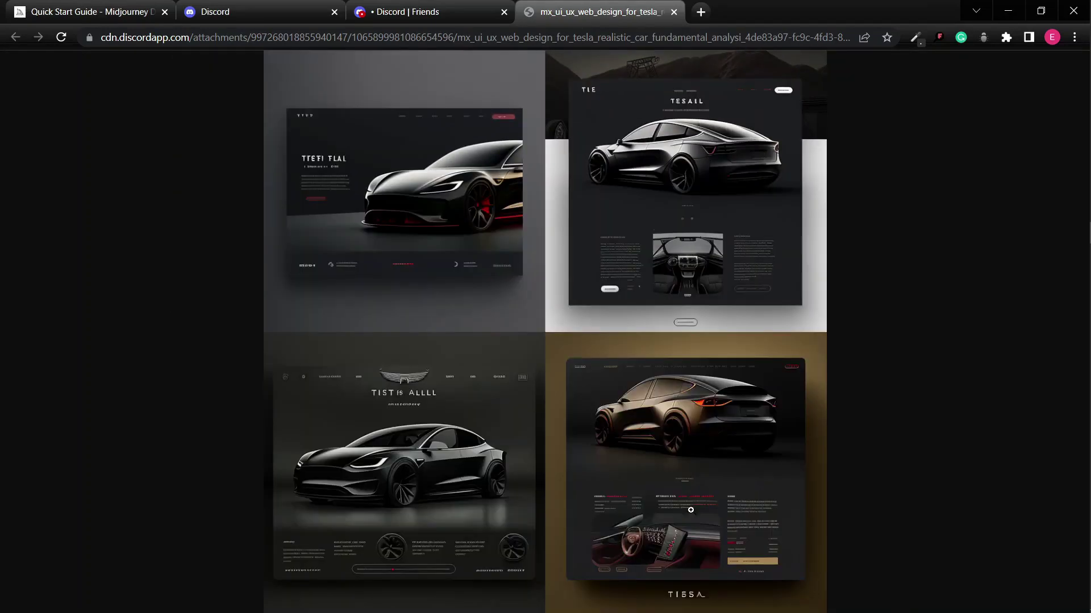
Return to Discord, reroll the Tesla web design prompt and find the new image grid in newbies-74.
left_click(1008, 12)
left_click(813, 367)
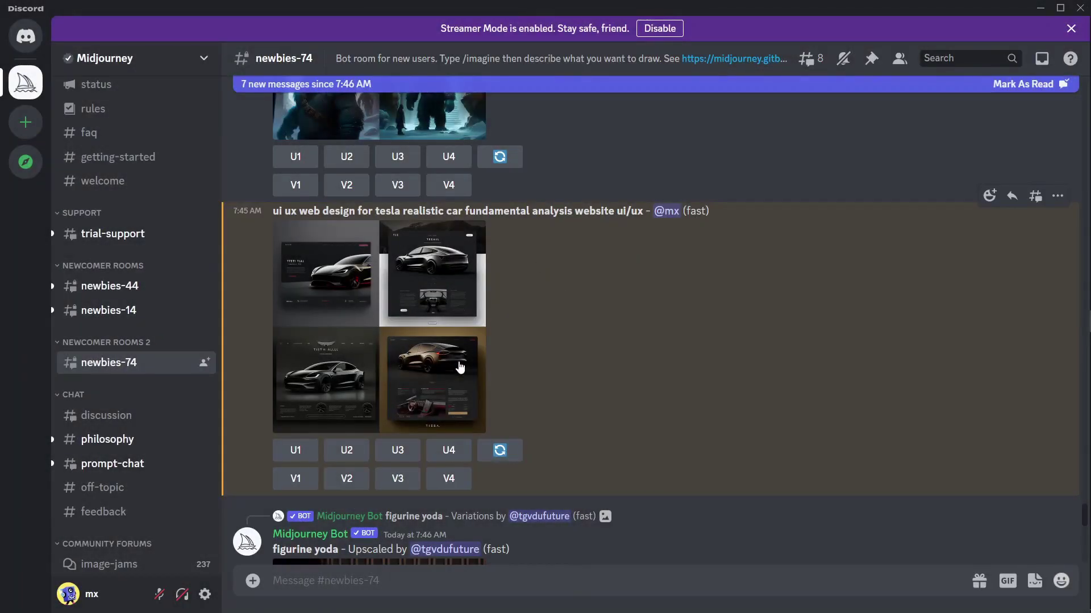
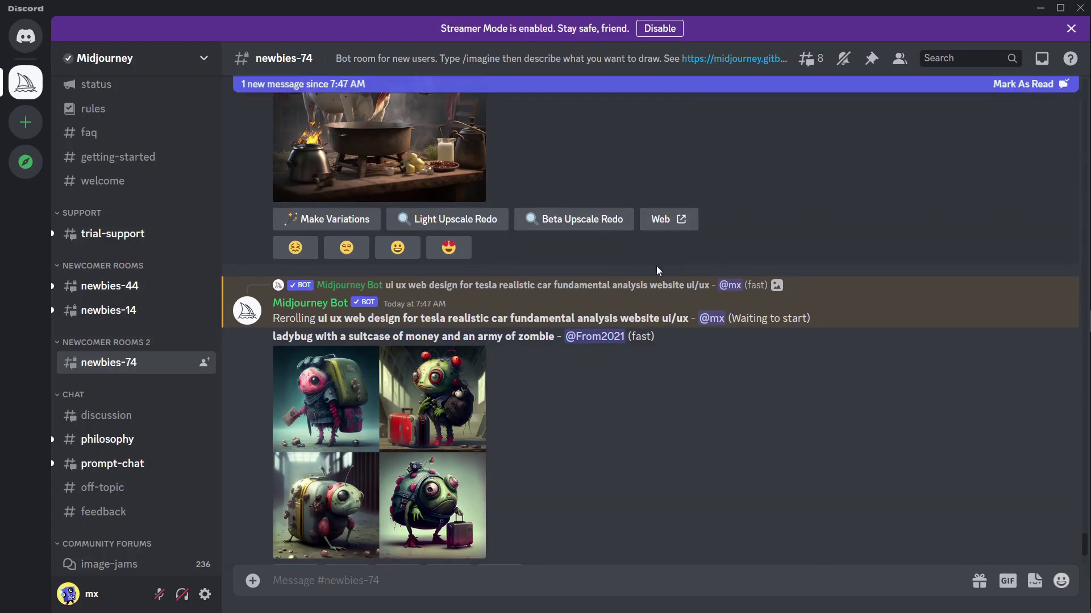
scroll(648, 290, "down", 3)
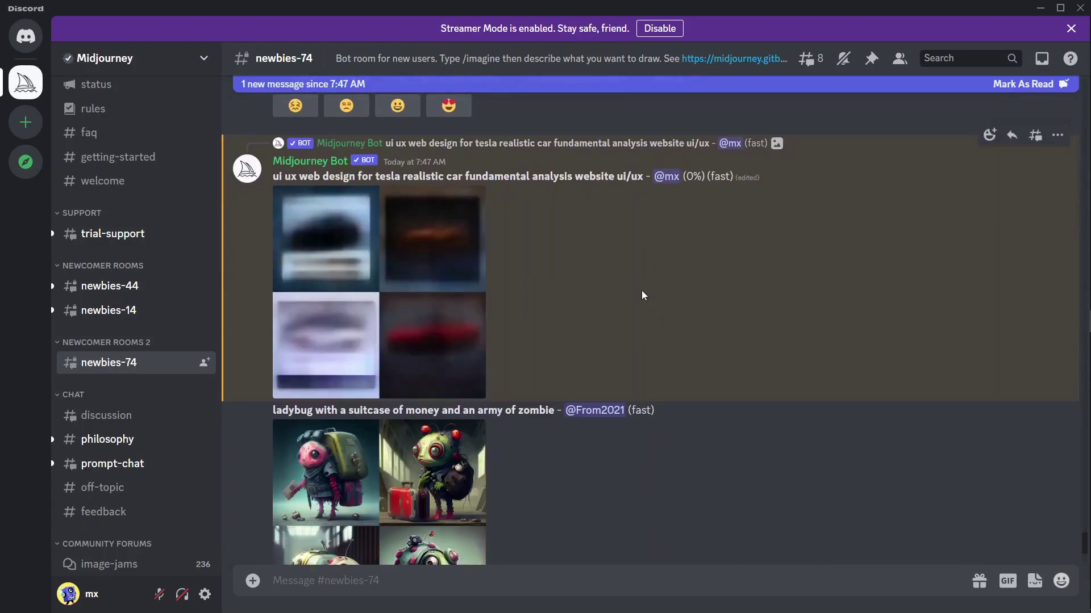
scroll(642, 290, "up", 15)
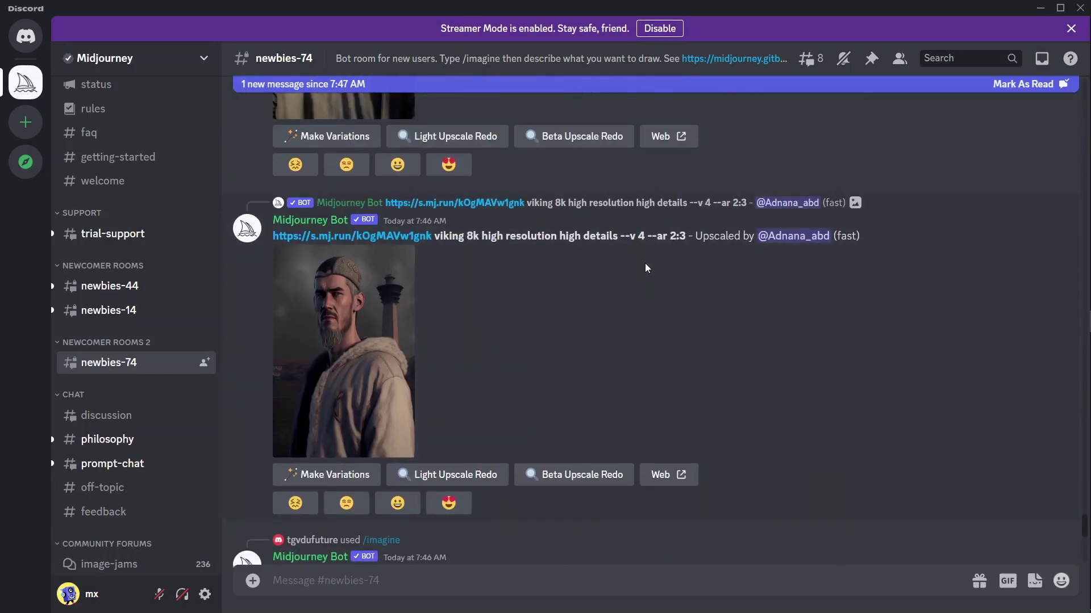
scroll(626, 197, "up", 2)
scroll(537, 254, "down", 10)
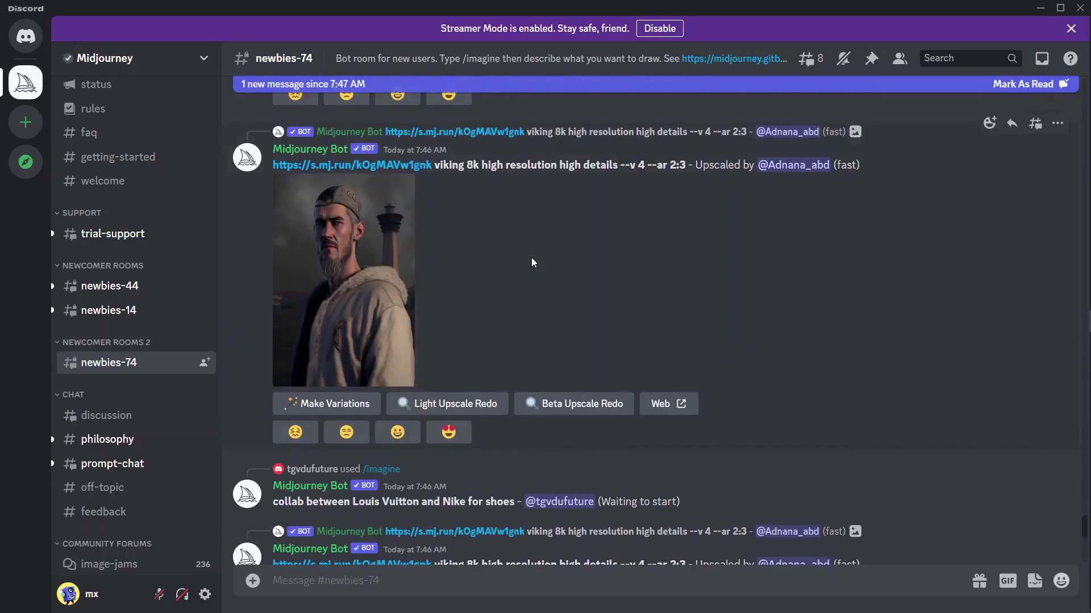
scroll(533, 260, "down", 6)
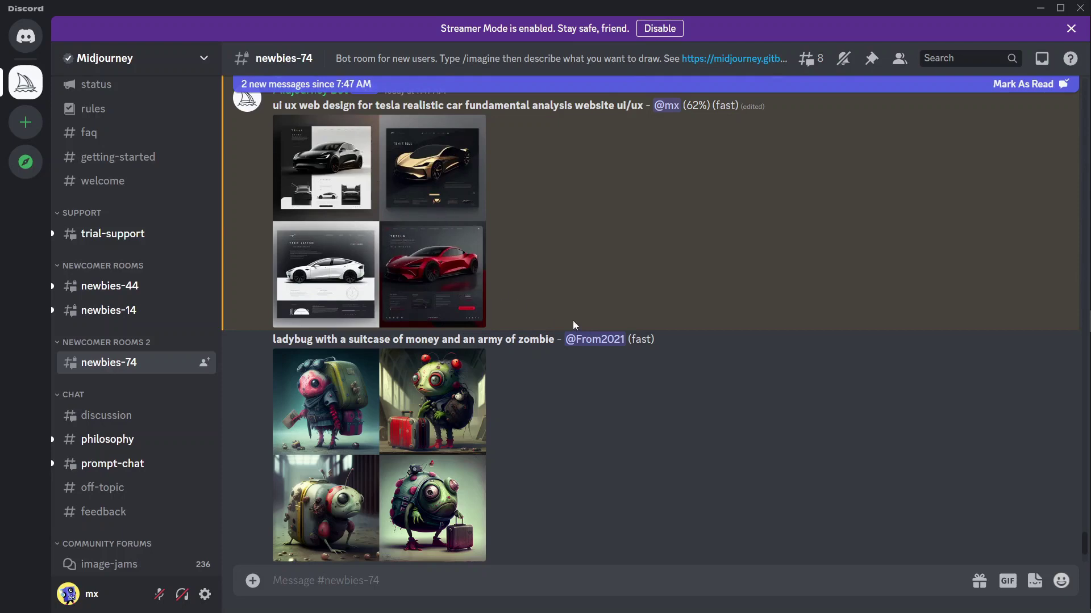
scroll(677, 420, "down", 15)
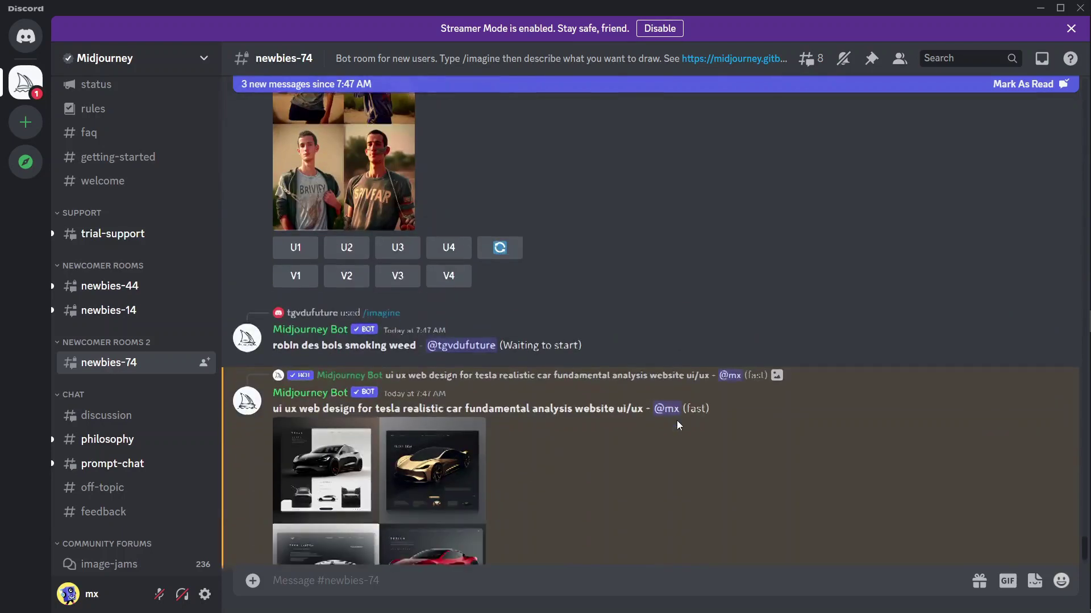
Open the rerolled Tesla design grid in the browser and examine its four layouts at enlarged size.
left_click(373, 391)
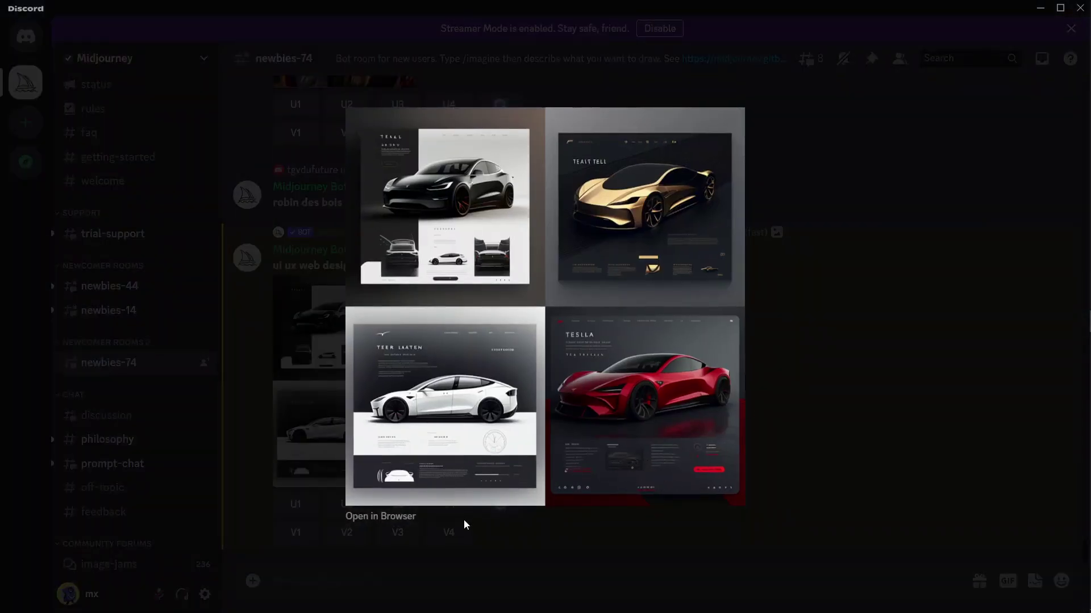
left_click(380, 520)
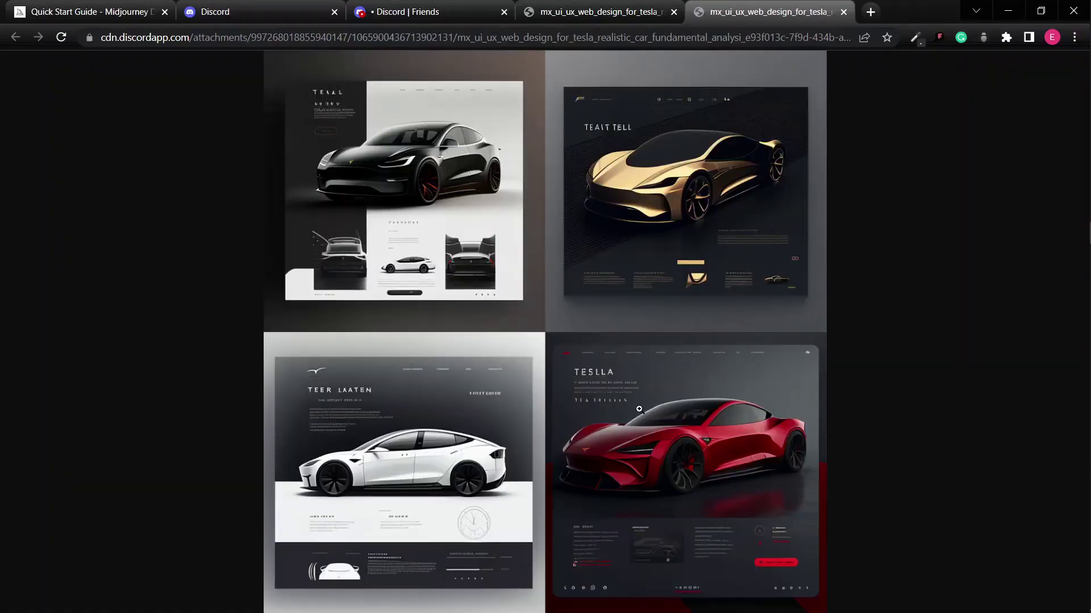
left_click(657, 409)
scroll(589, 369, "up", 2)
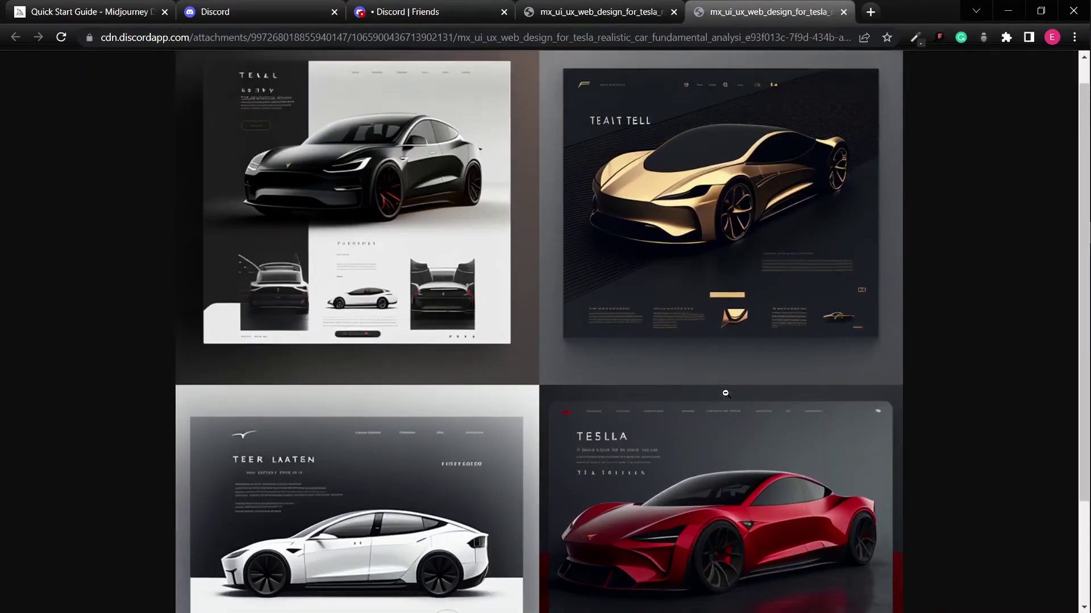
scroll(724, 389, "down", 3)
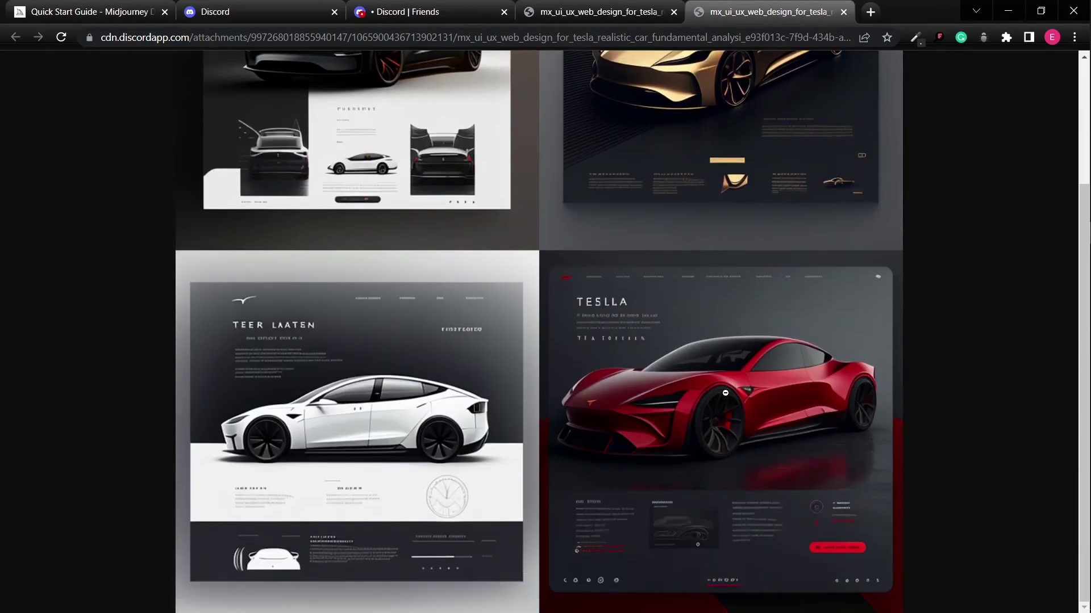
scroll(726, 394, "up", 3)
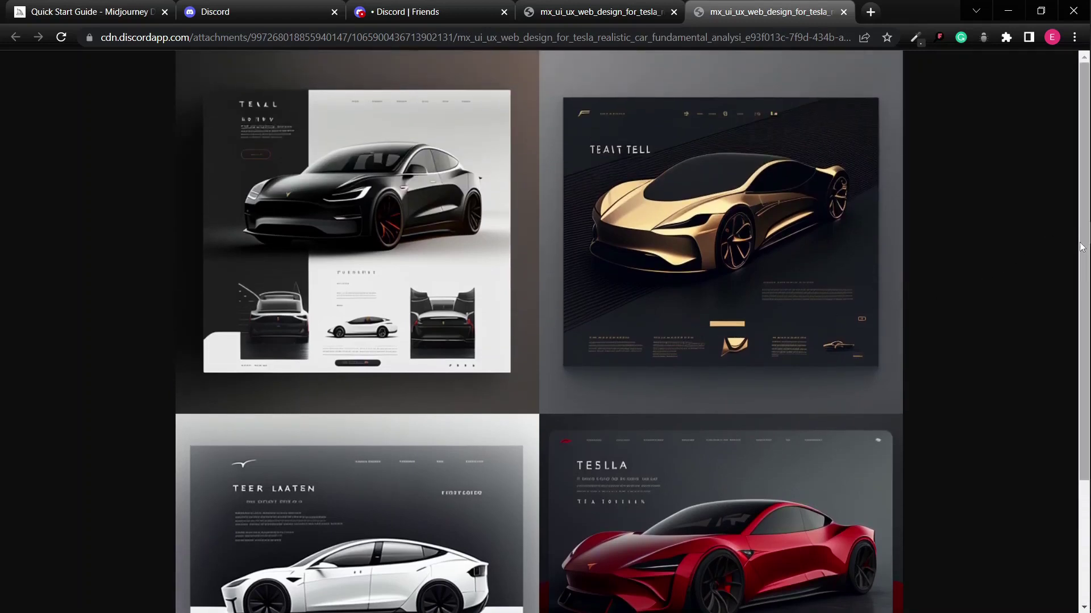
scroll(357, 237, "down", 1)
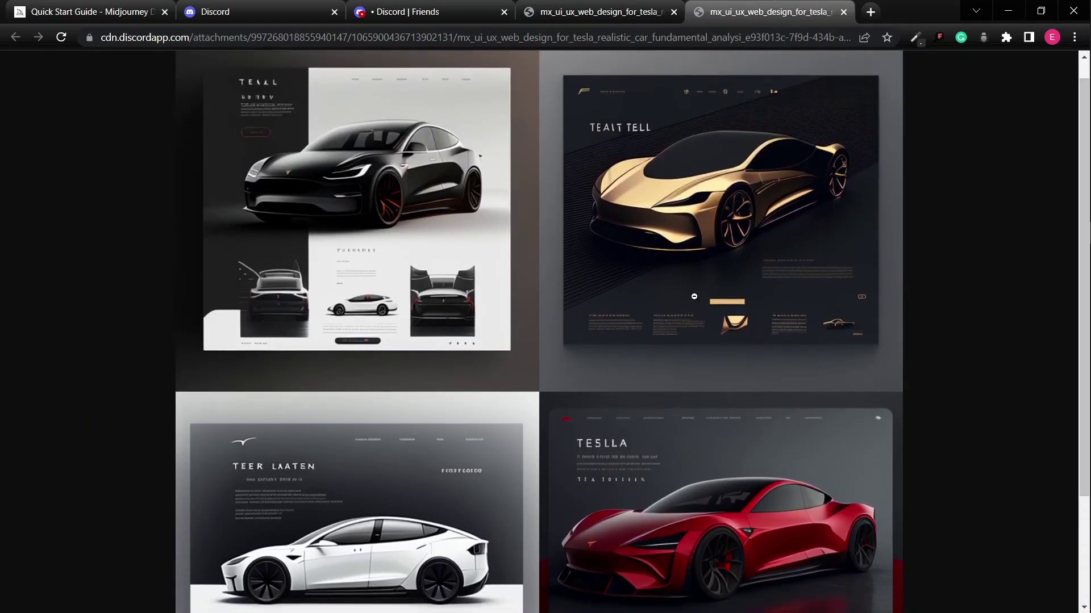
scroll(1062, 340, "down", 3)
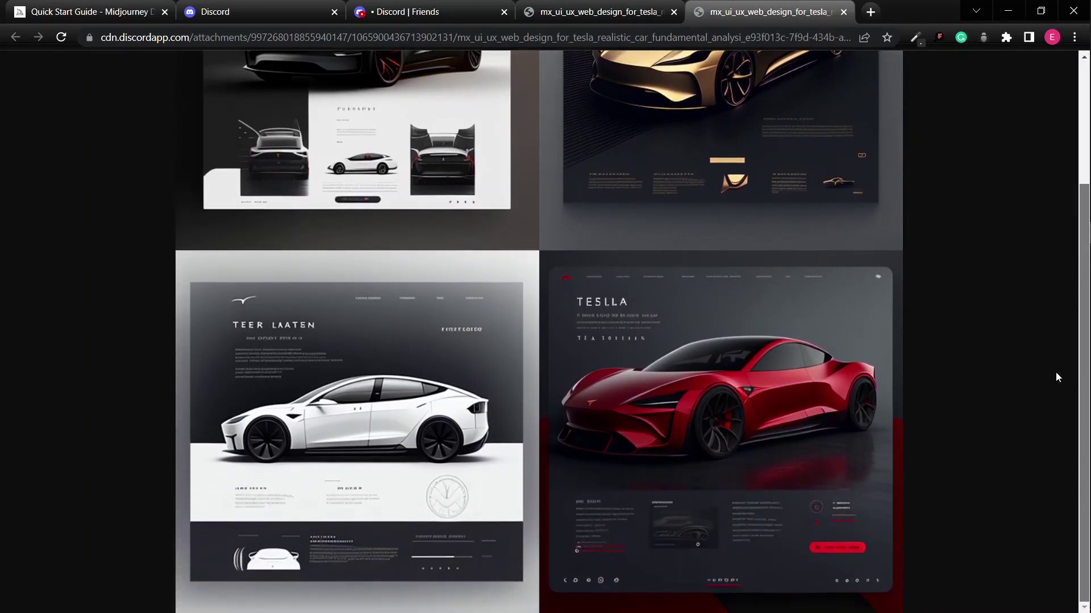
scroll(1056, 340, "up", 3)
scroll(1058, 307, "down", 3)
scroll(1061, 368, "down", 1)
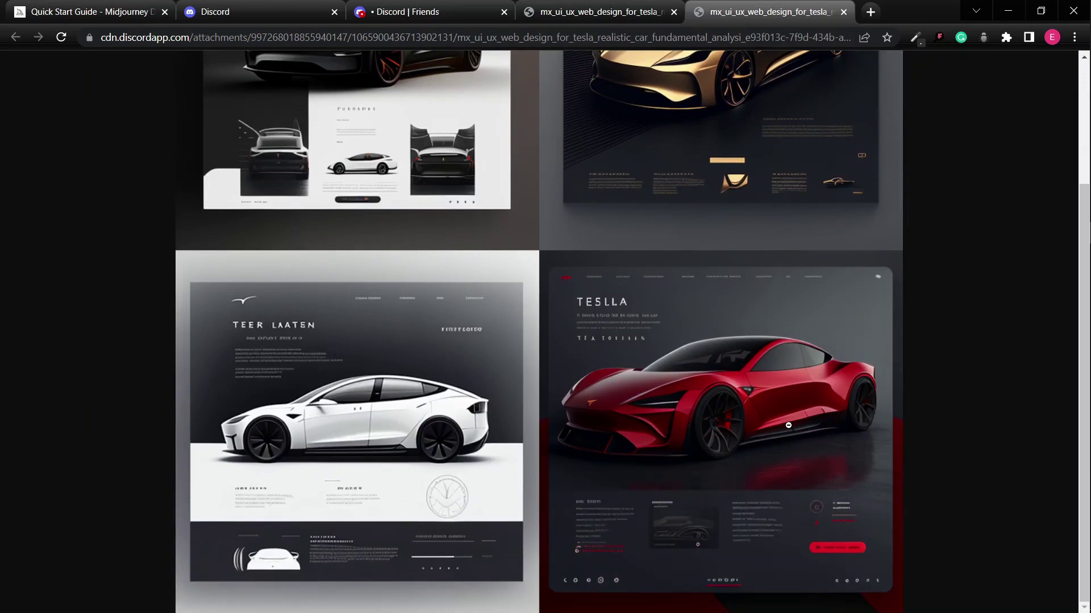
scroll(464, 231, "up", 2)
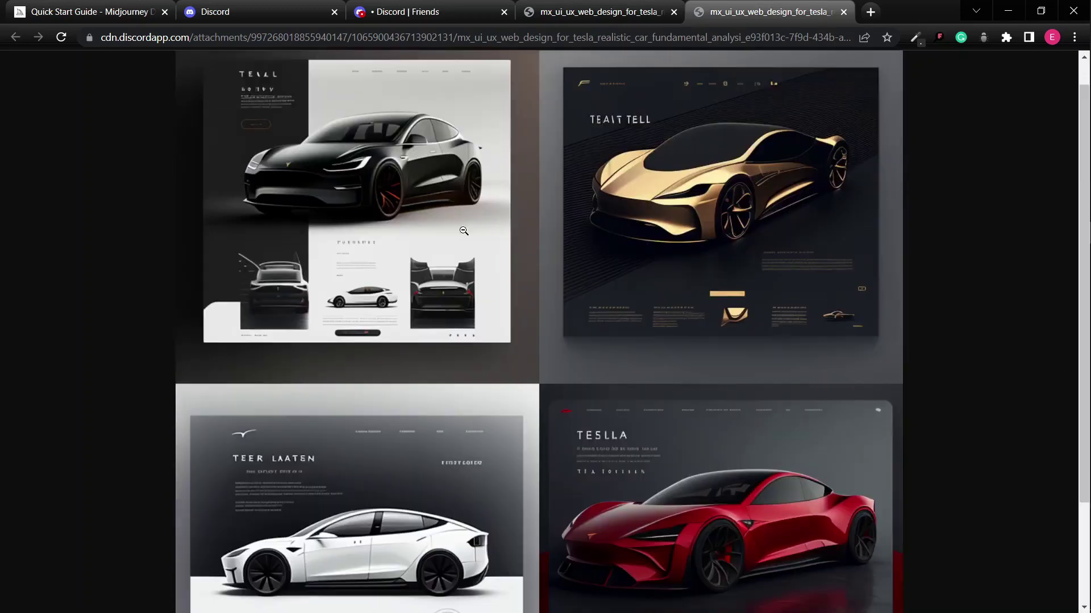
left_click(381, 232)
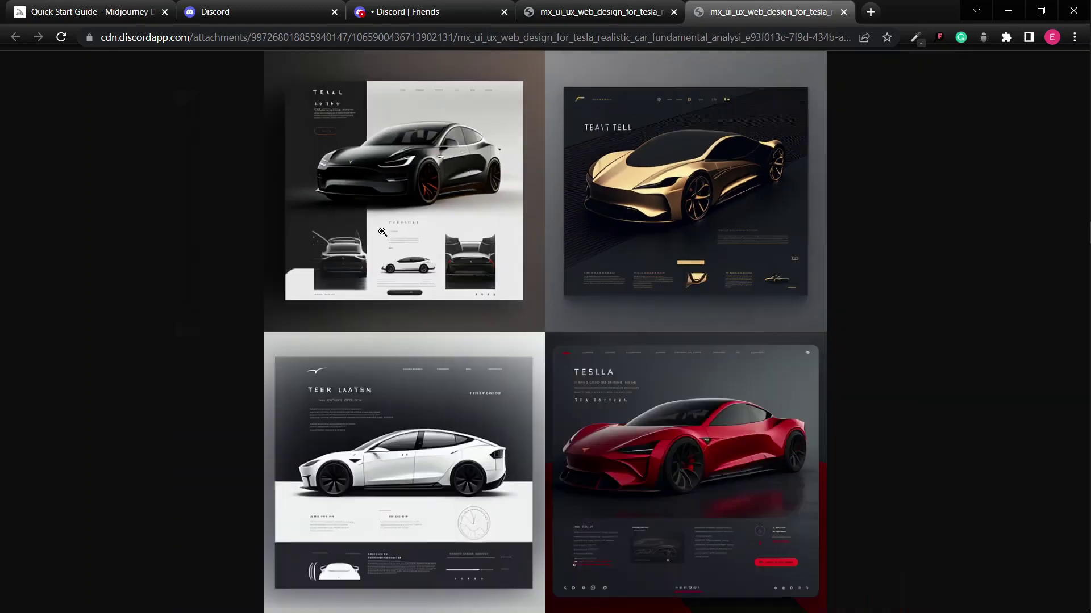
Switch back to Discord, review the rerolled grid's preview and request variations of its first design.
left_click(1008, 10)
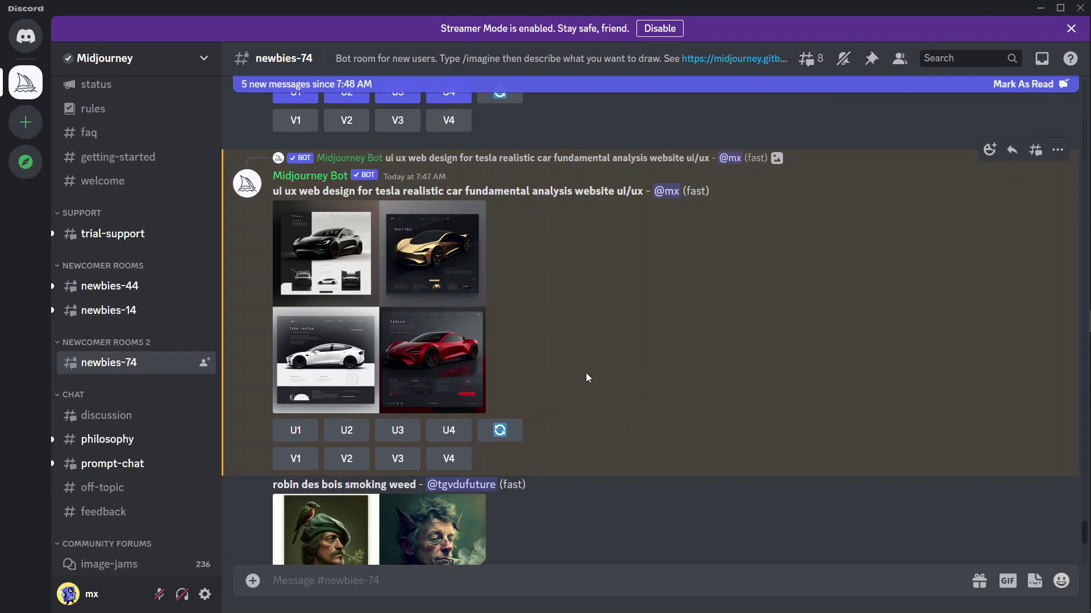
left_click(400, 295)
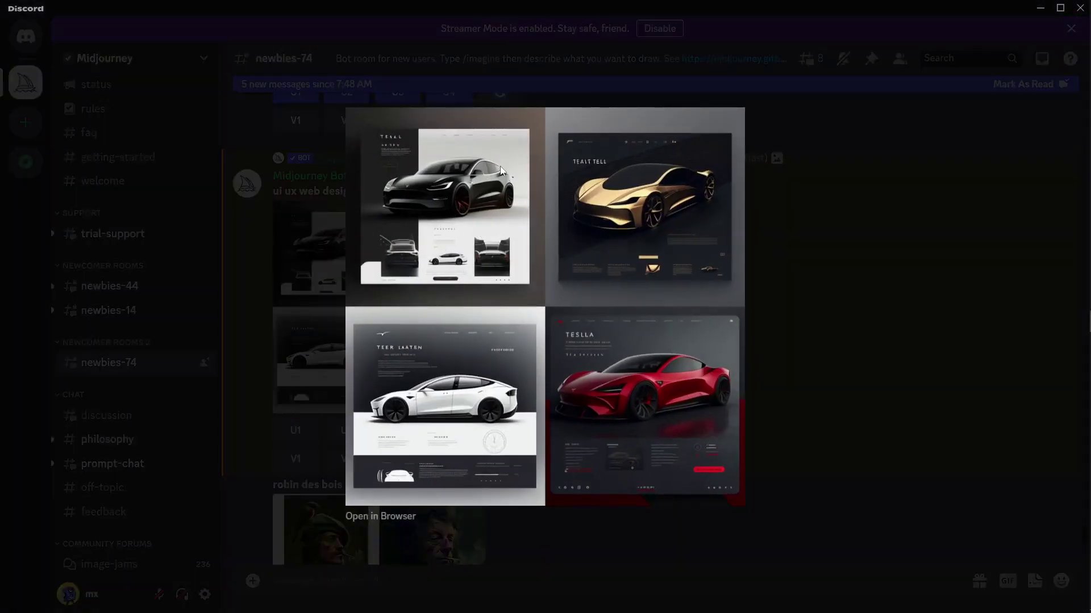
left_click(789, 256)
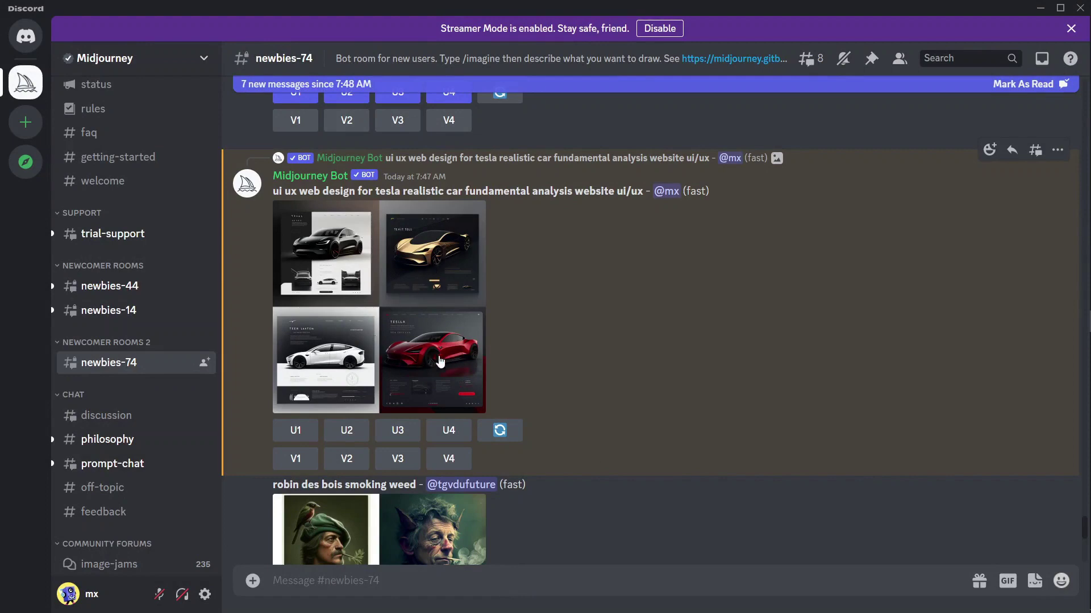
left_click(340, 266)
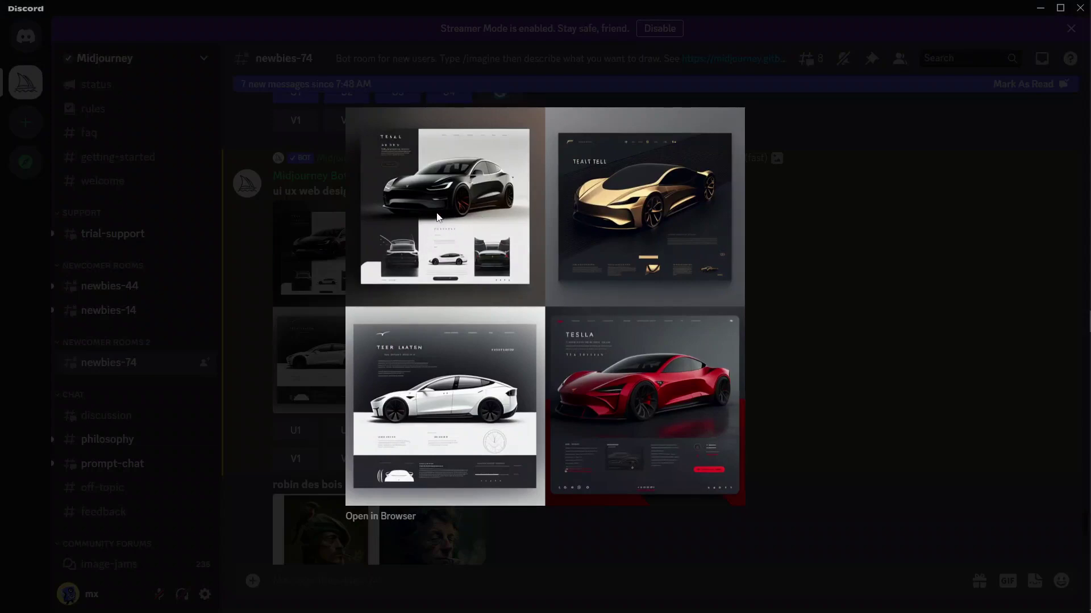
left_click(805, 278)
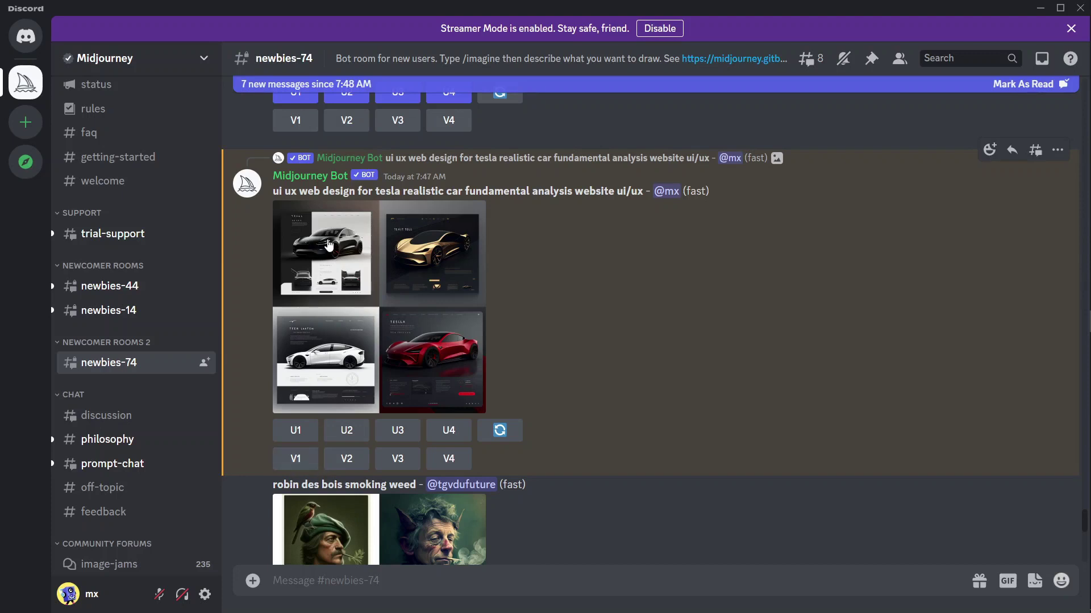
left_click(295, 459)
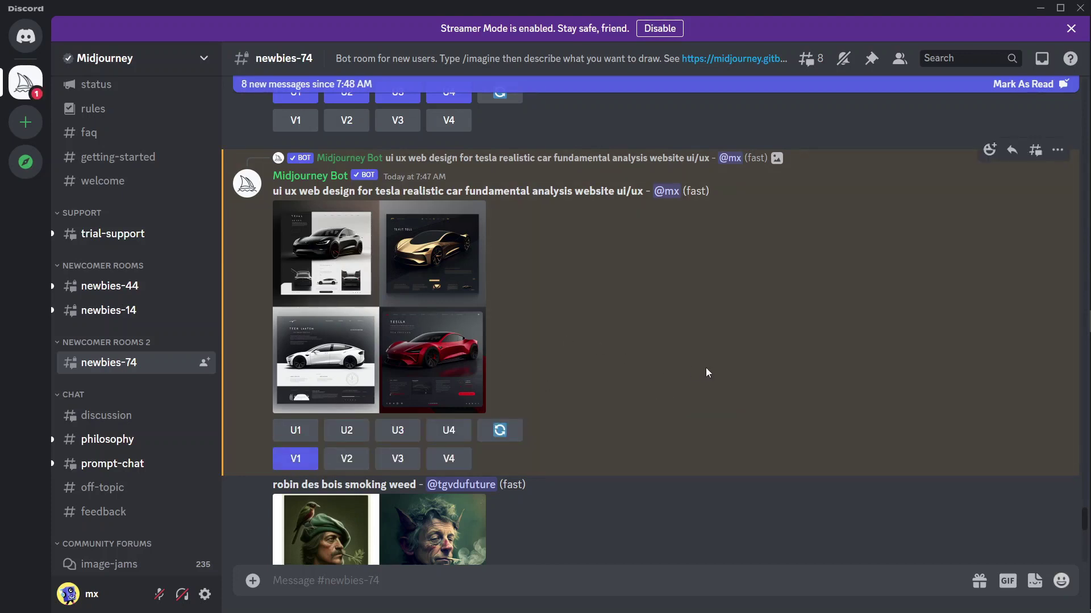
Look for the Tesla variations result in newbies-74 and preview another member's "ui ux forum and portal for employees of stores" grid.
scroll(707, 373, "down", 15)
scroll(710, 373, "down", 13)
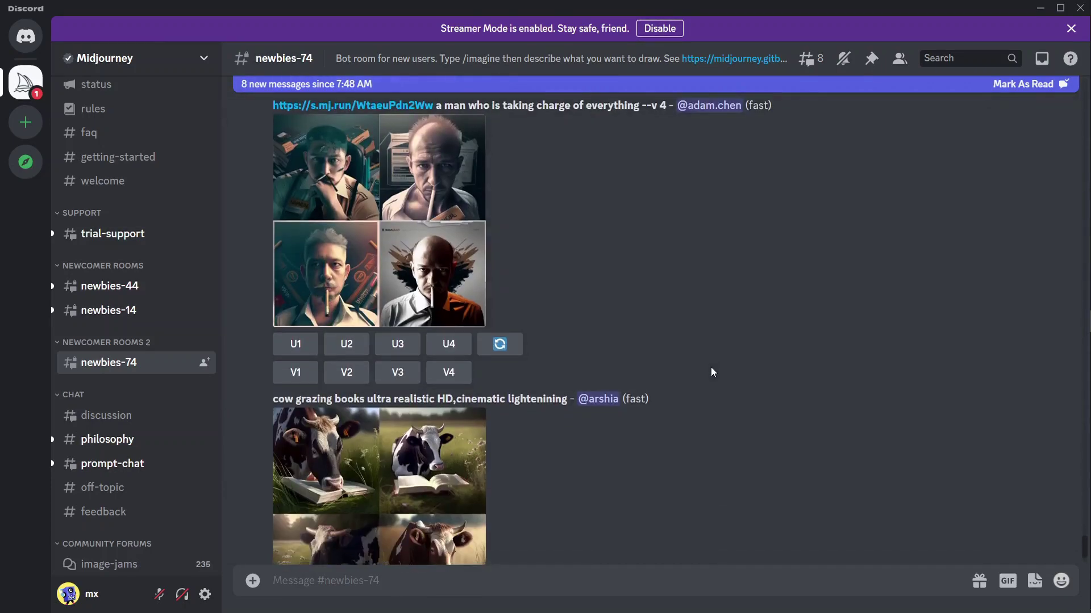
scroll(710, 367, "down", 5)
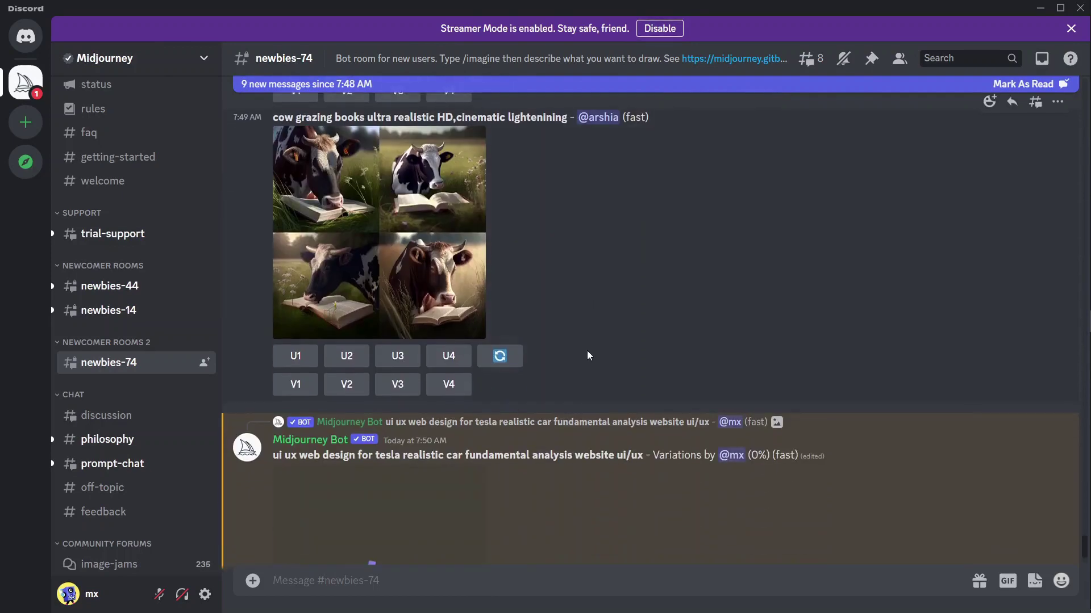
scroll(578, 329, "up", 8)
scroll(590, 322, "up", 4)
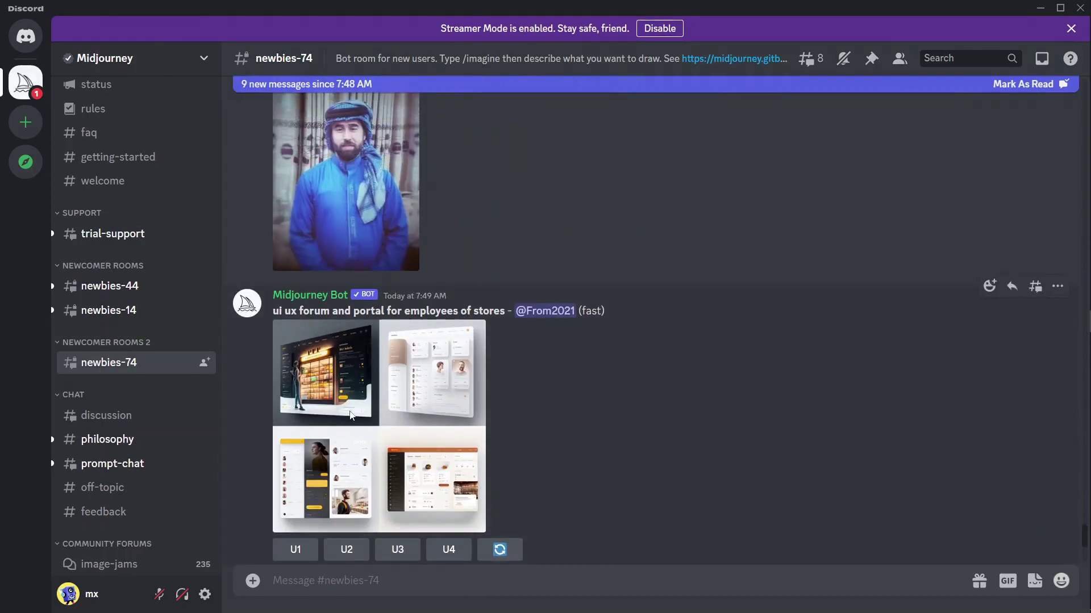
left_click(351, 417)
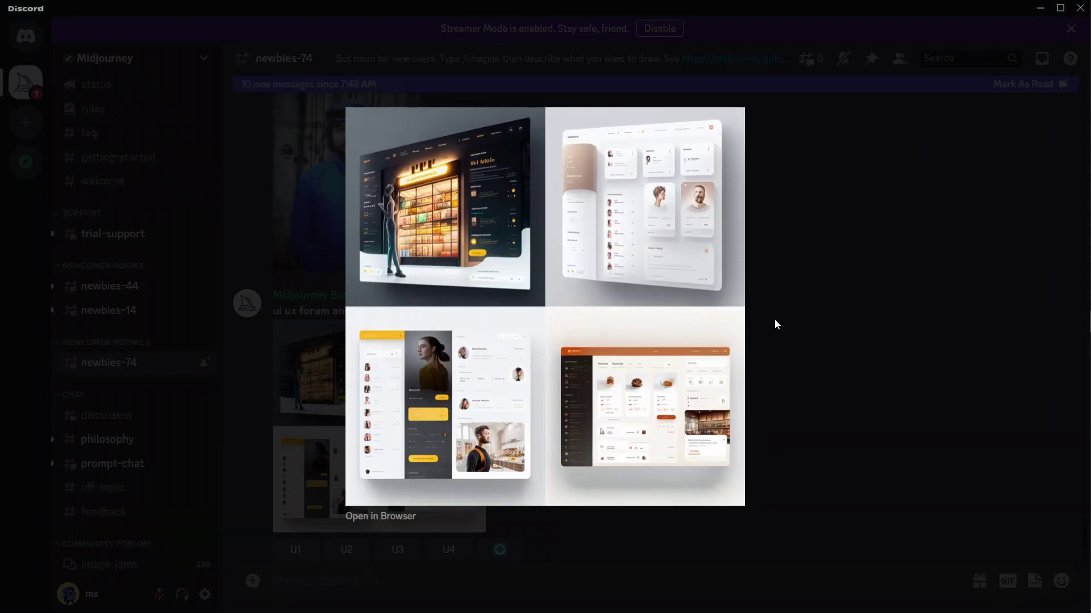
left_click(778, 342)
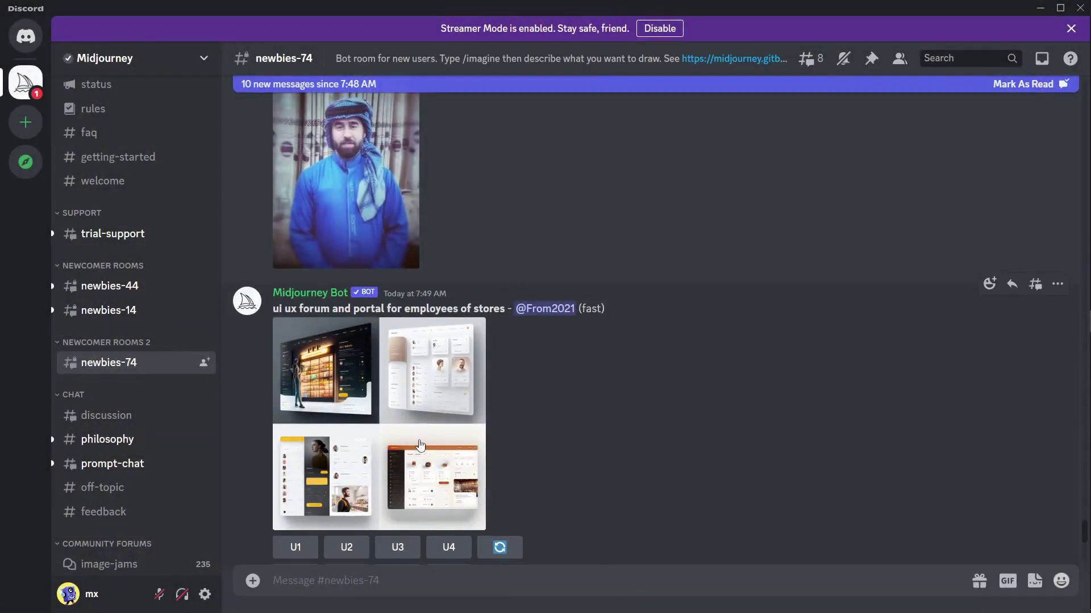
scroll(343, 451, "down", 3)
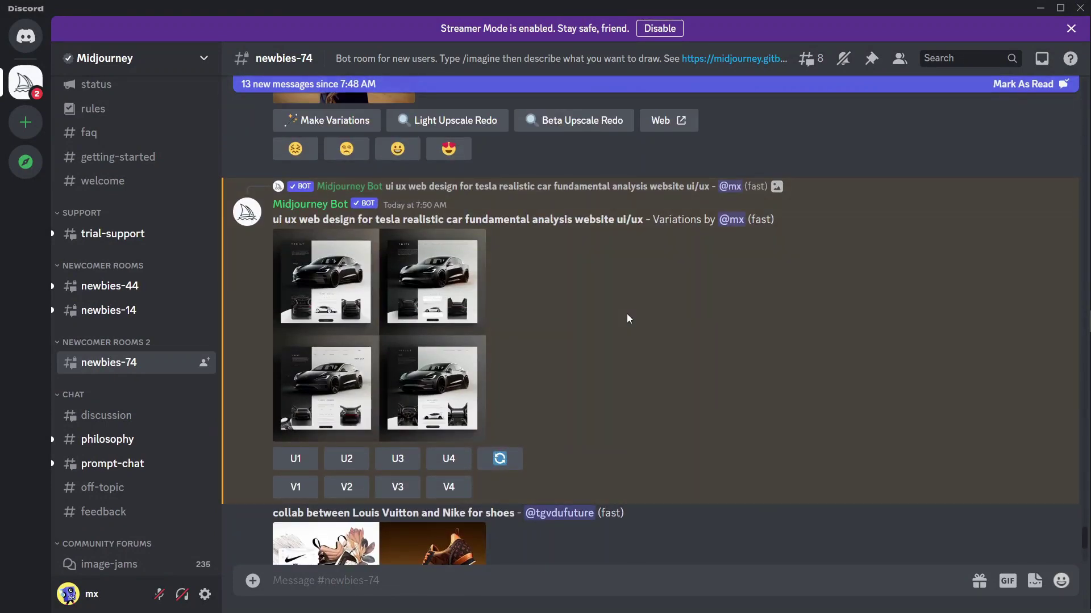
Open the grid of Tesla design variations in the browser and examine its four layouts at enlarged size.
left_click(432, 398)
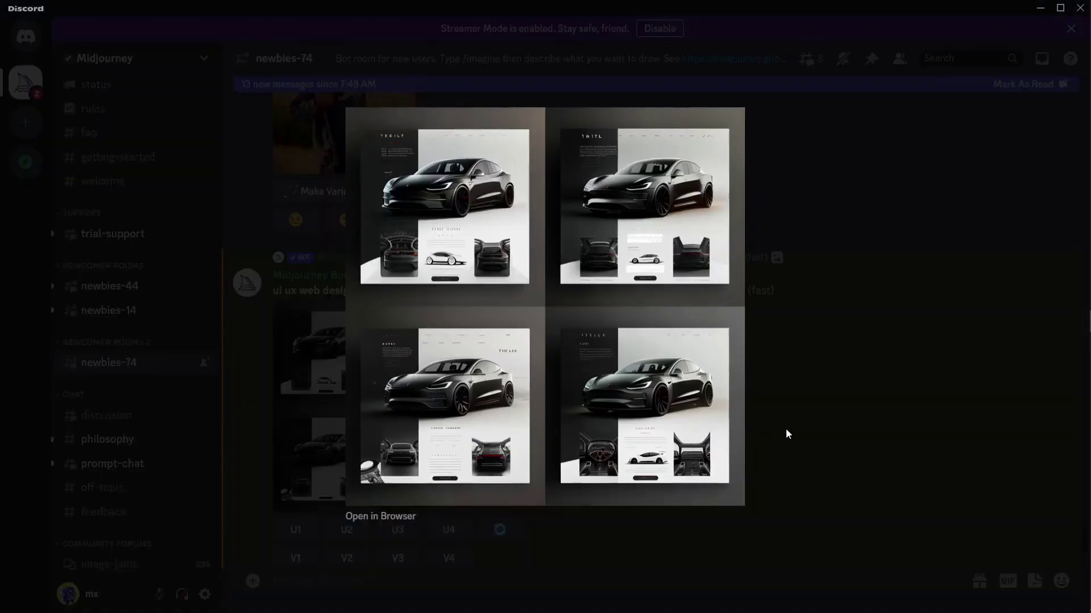
left_click(412, 517)
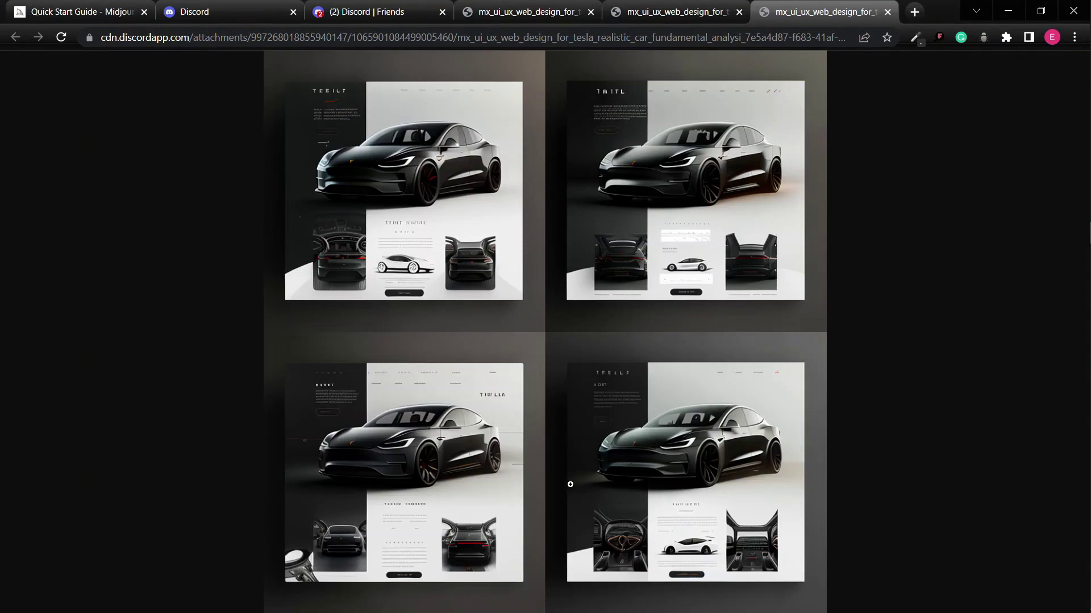
left_click(447, 437)
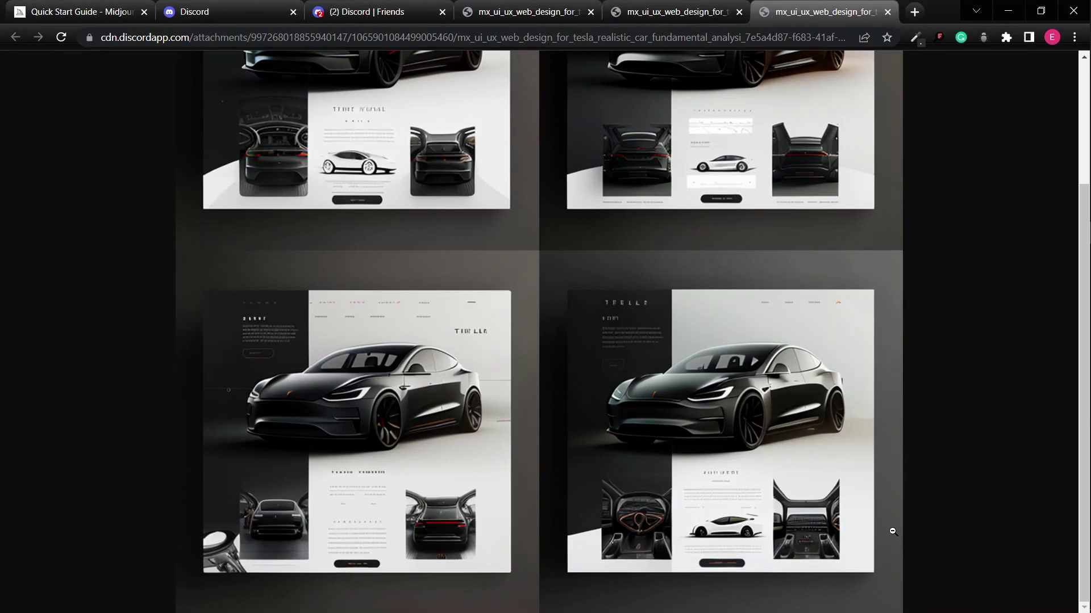
scroll(892, 532, "up", 3)
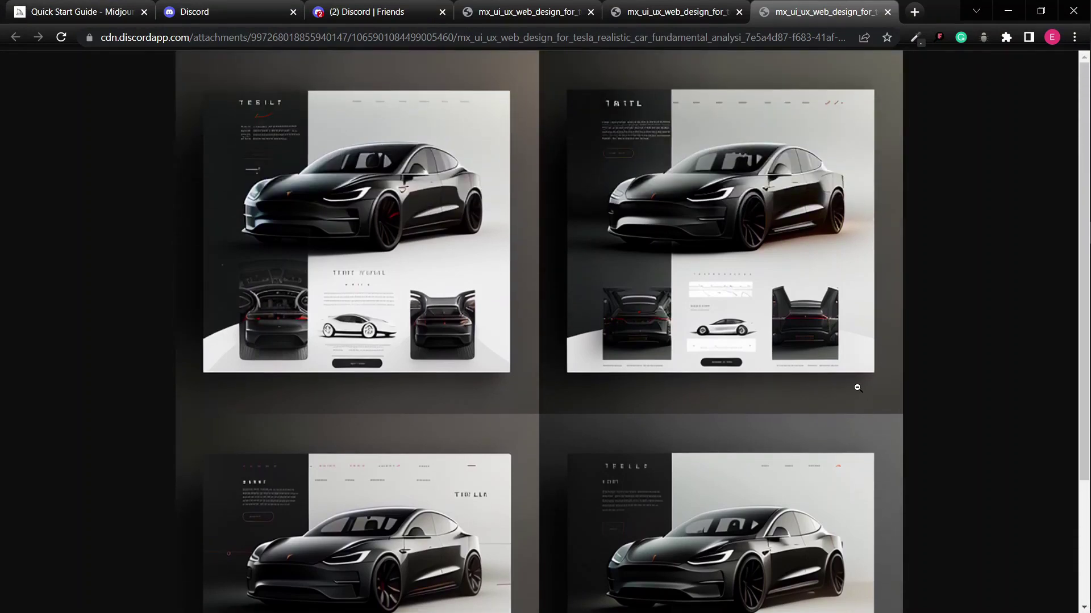
scroll(824, 393, "down", 3)
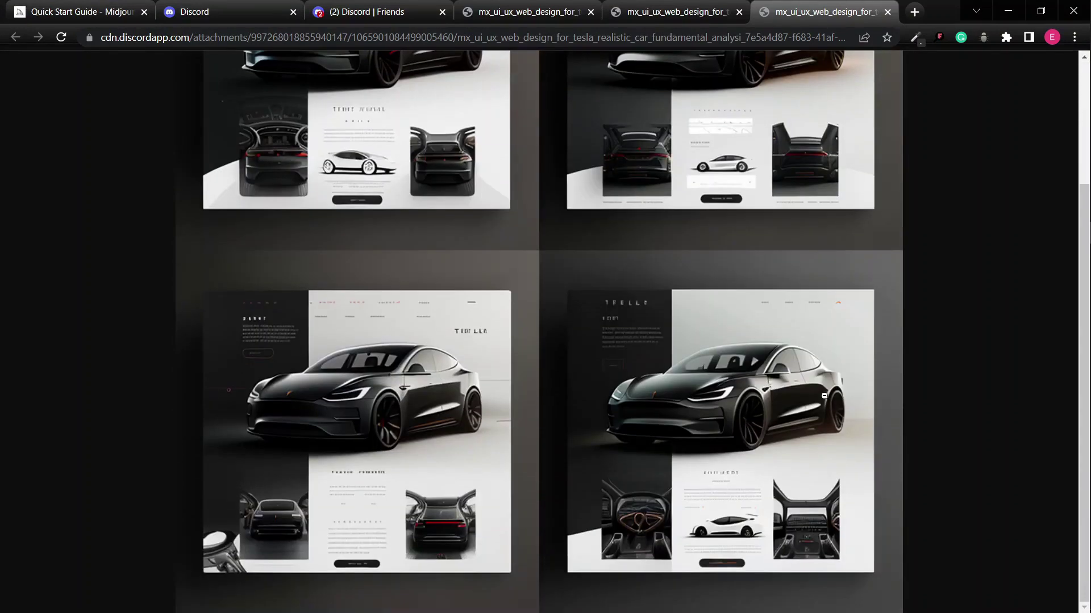
scroll(825, 396, "up", 3)
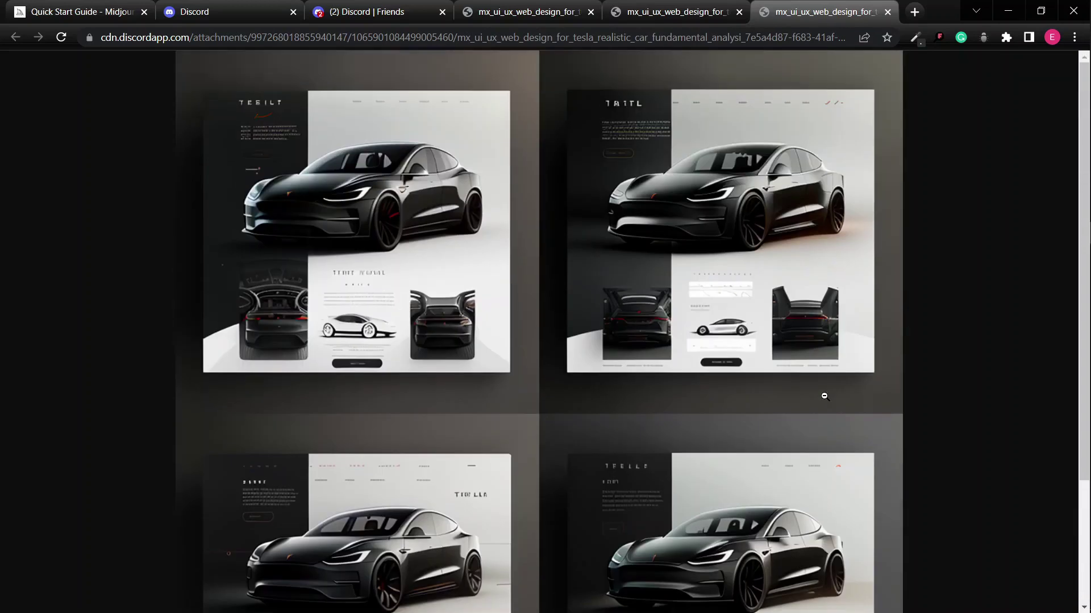
Recheck the four Tesla design variations at enlarged size, switch back to Discord and upscale the first variation.
scroll(824, 396, "down", 3)
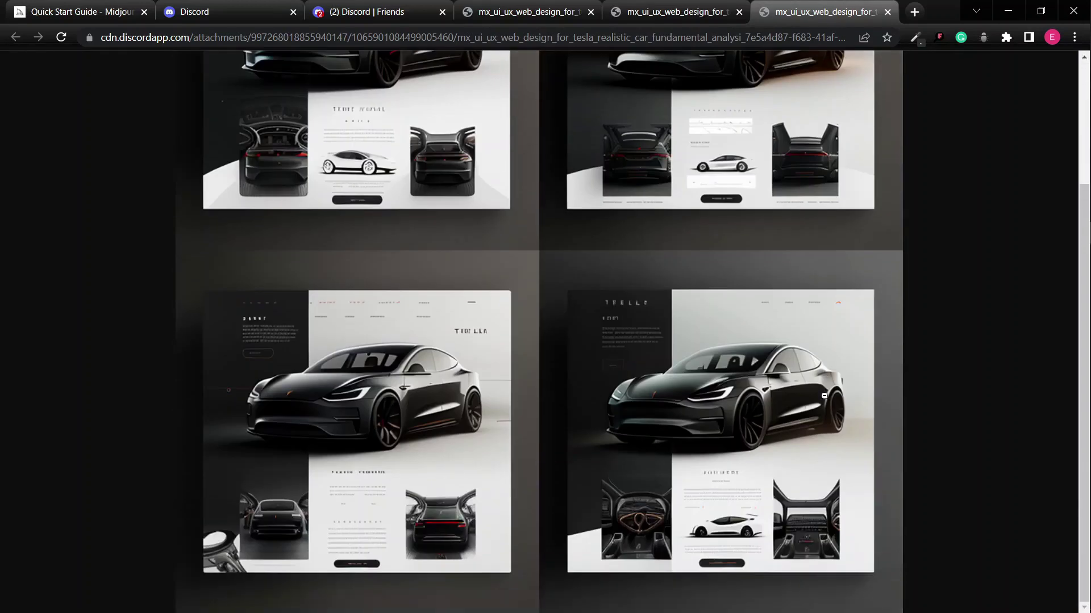
scroll(824, 396, "up", 3)
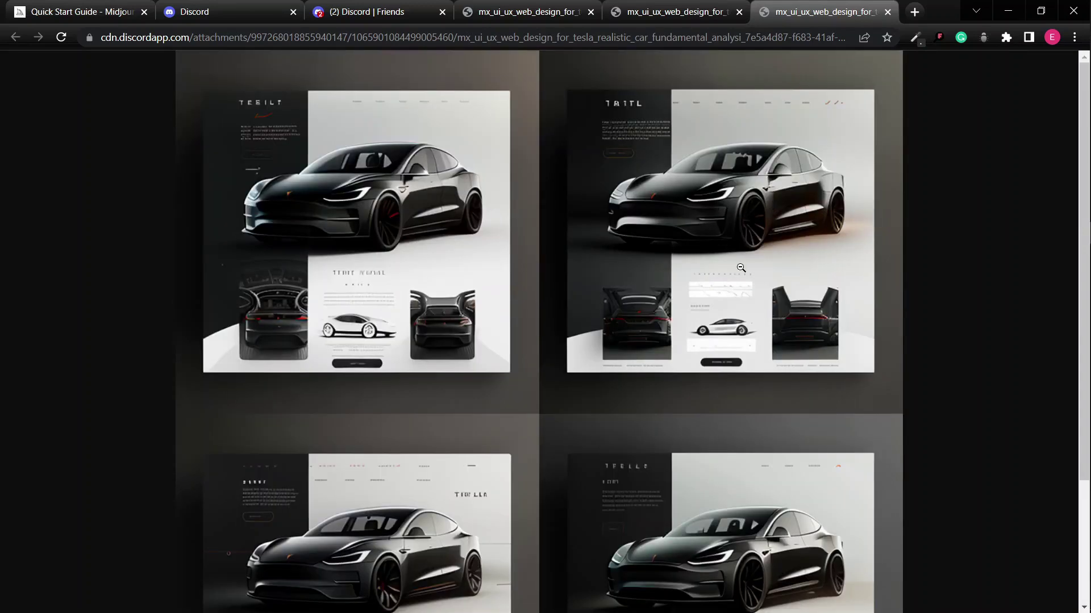
left_click(395, 204)
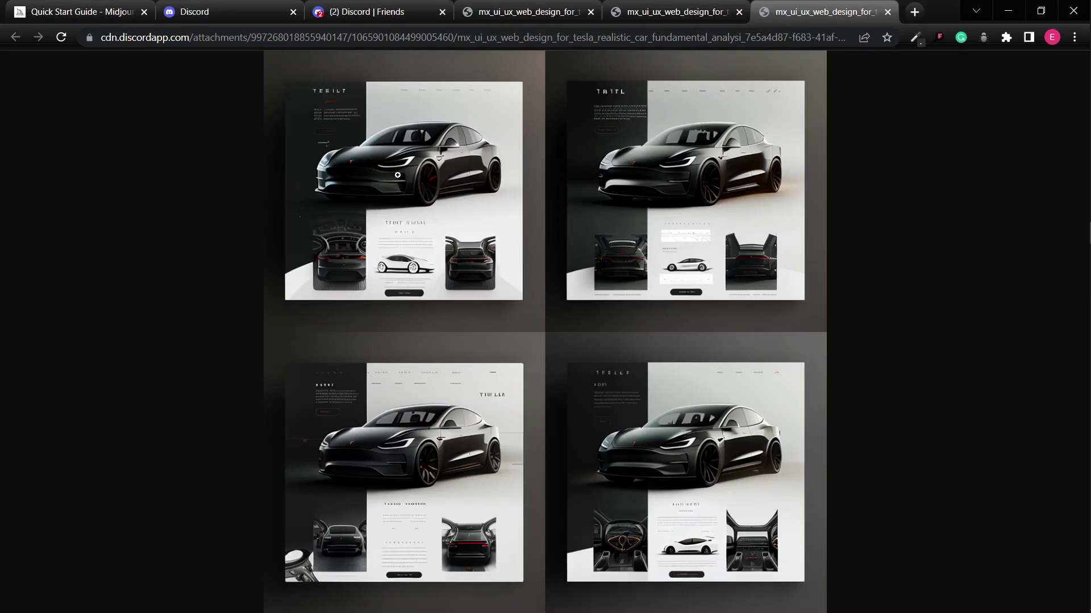
left_click(1008, 12)
left_click(850, 348)
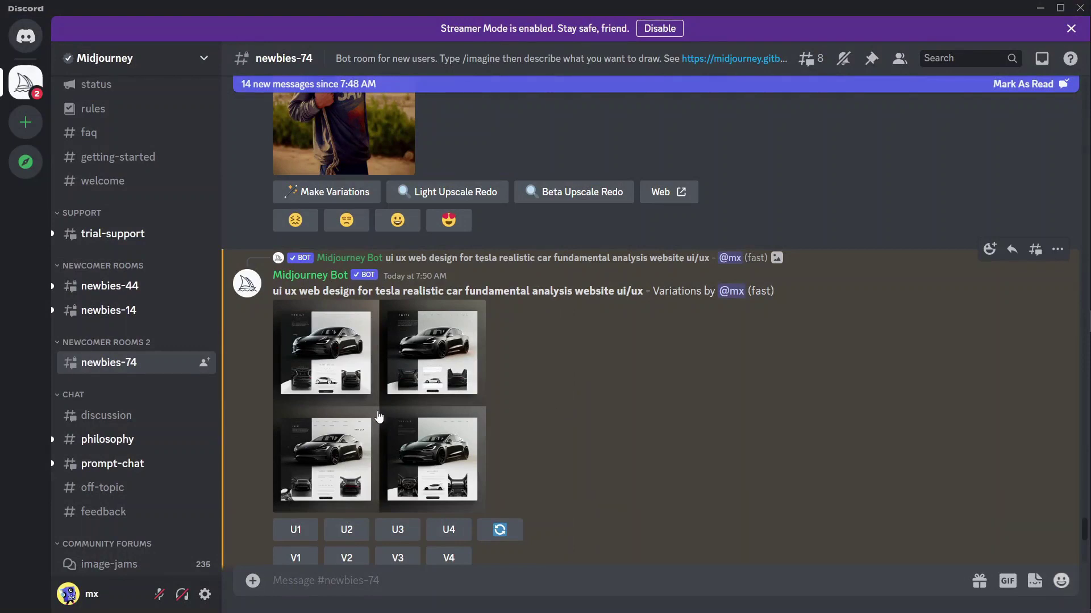
scroll(364, 455, "down", 1)
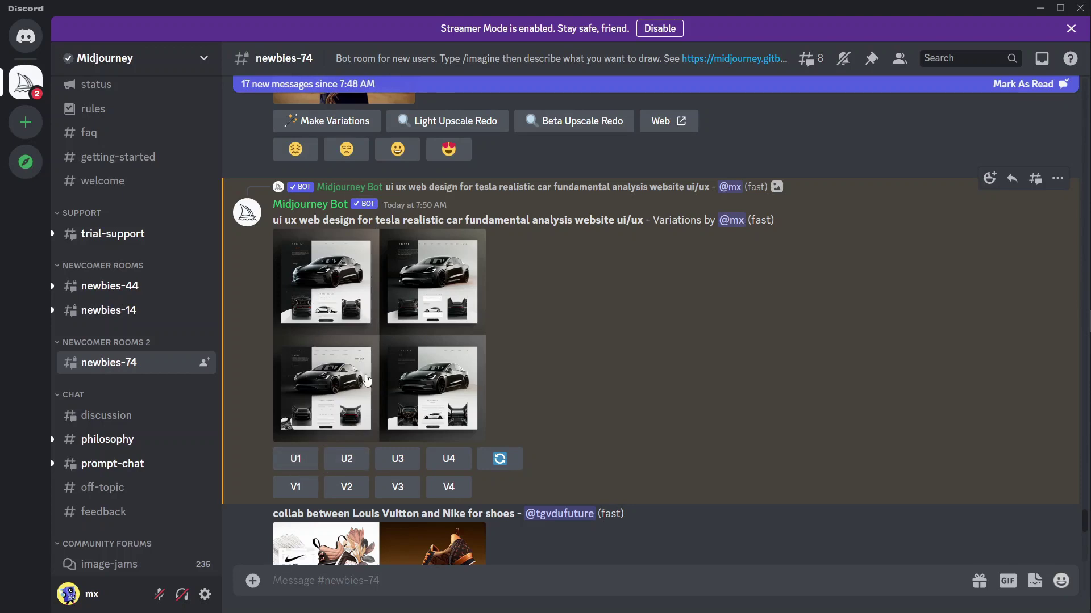
left_click(305, 465)
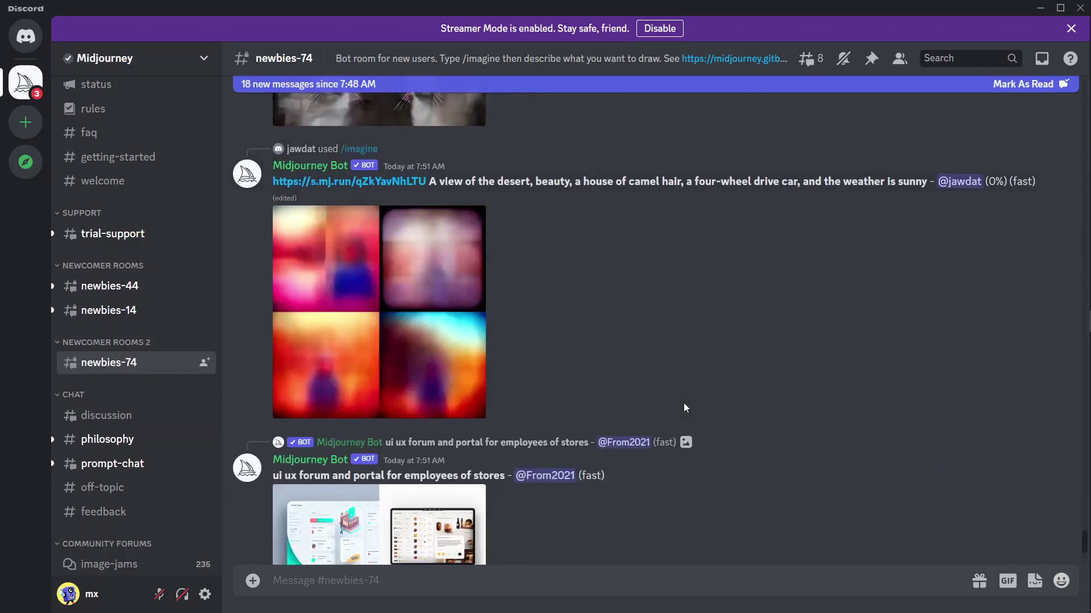
Look for the Tesla upscale result in newbies-74 and preview the "ui ux forum and portal for employees of stores" grid.
scroll(683, 407, "up", 15)
scroll(684, 408, "up", 5)
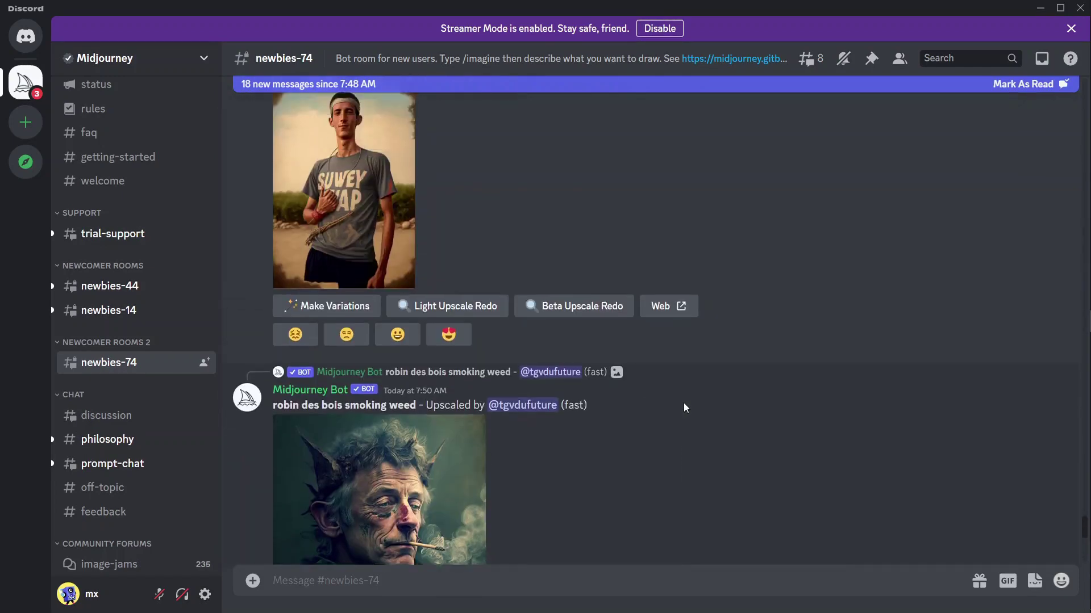
scroll(684, 407, "down", 8)
scroll(684, 403, "down", 15)
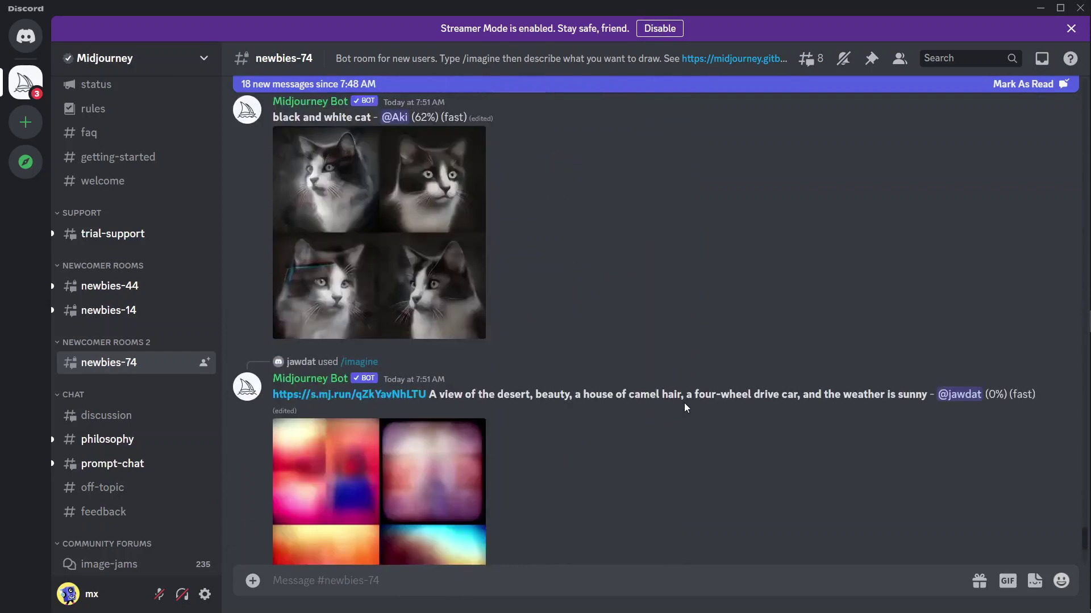
left_click(378, 304)
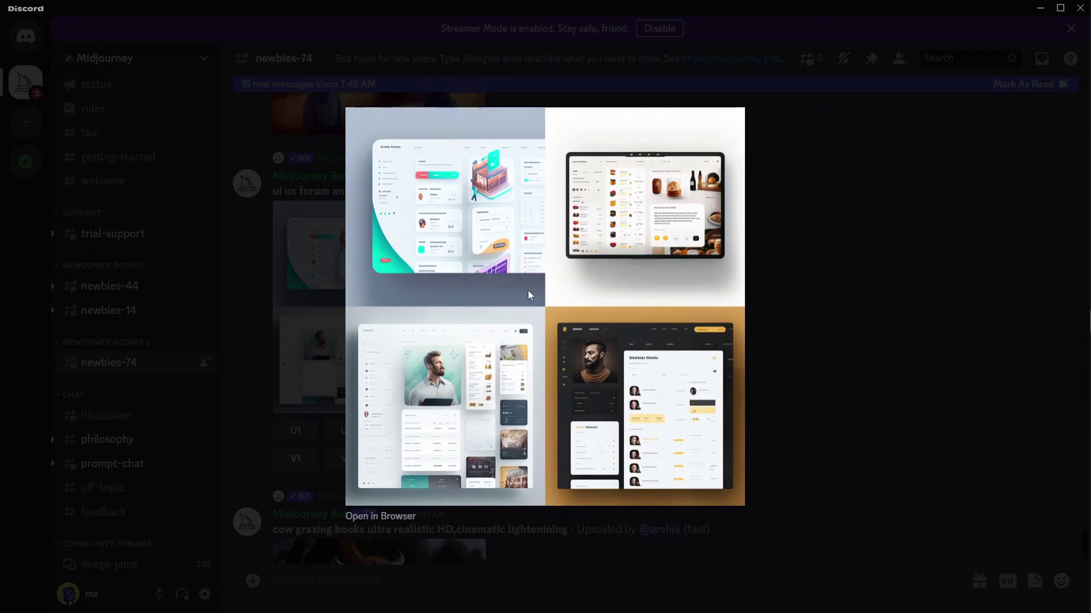
left_click(826, 362)
scroll(621, 452, "down", 10)
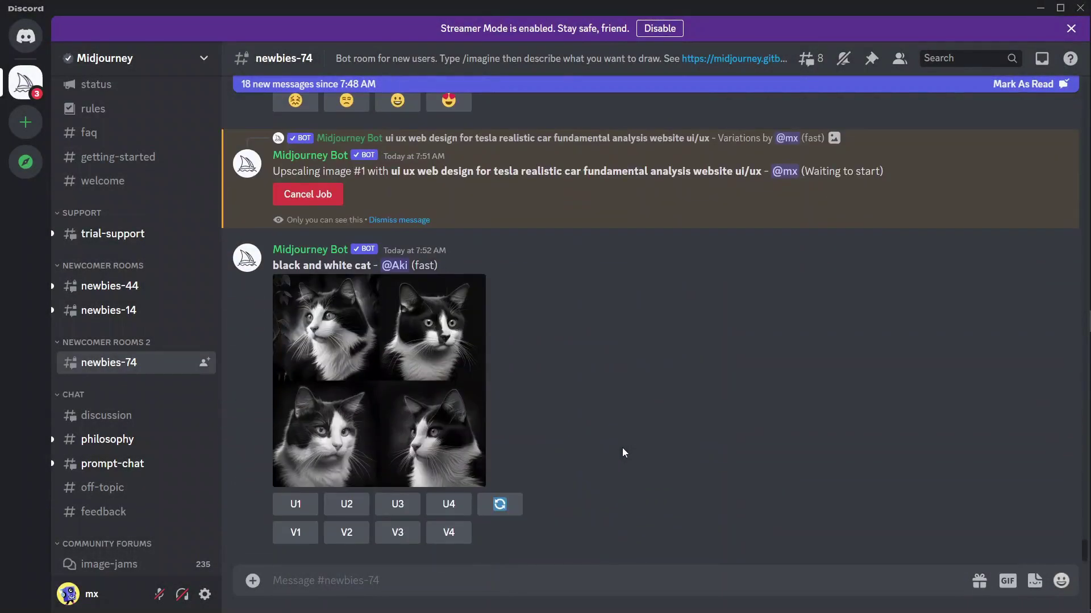
Open the upscaled Tesla website design in the browser and examine its header, car image and lower sections at enlarged size.
scroll(624, 453, "up", 3)
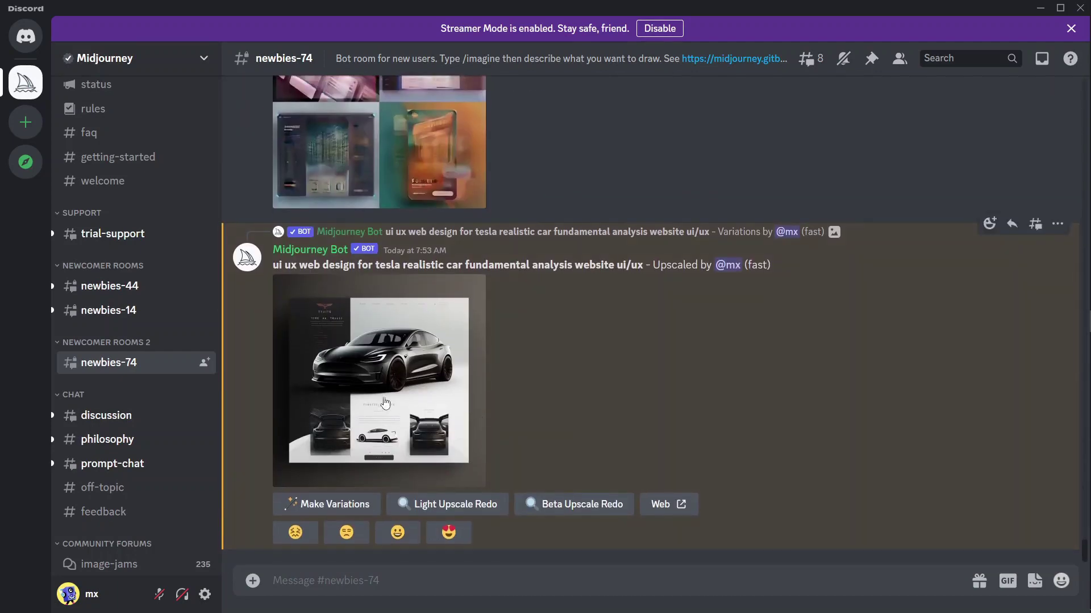
left_click(381, 397)
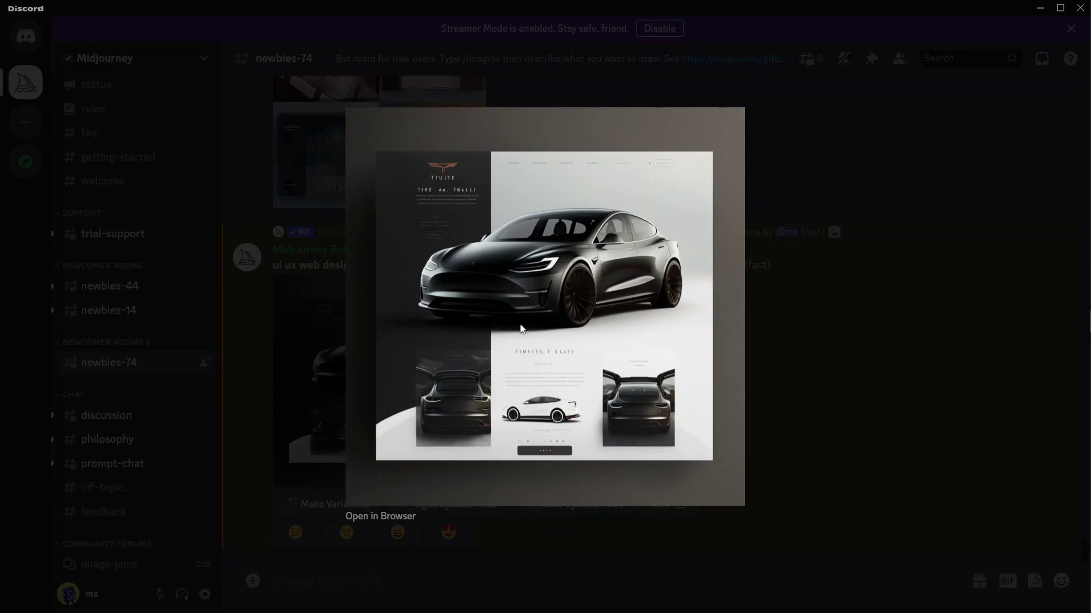
left_click(380, 517)
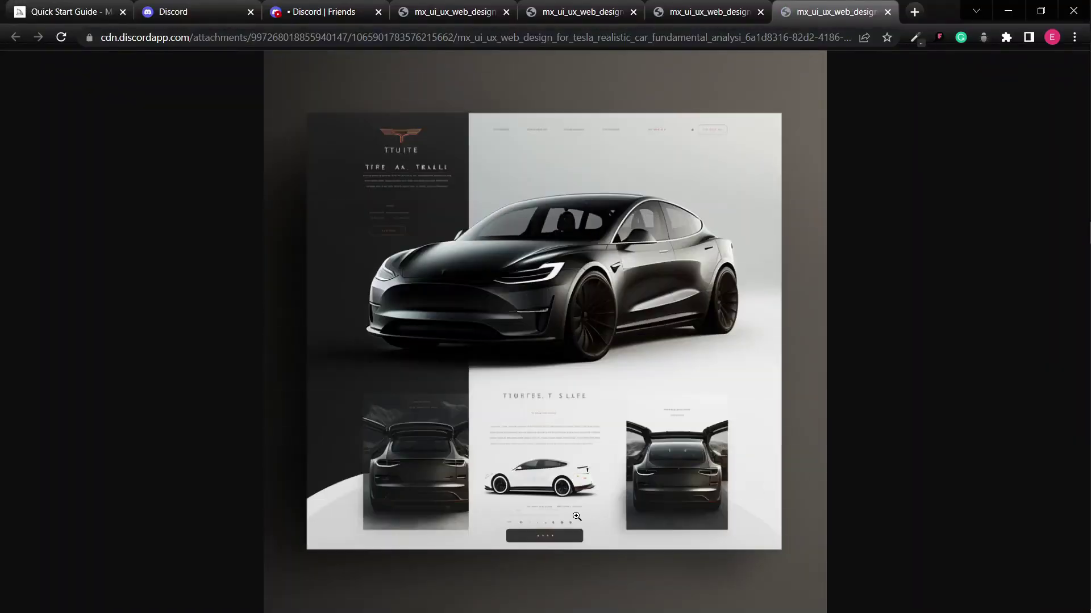
left_click(577, 517)
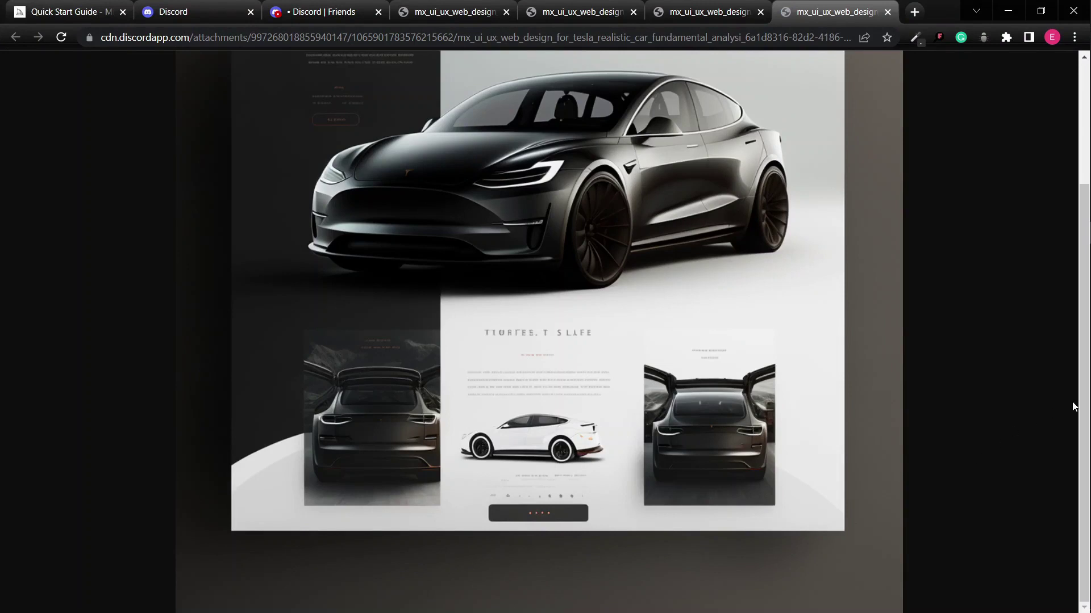
scroll(1065, 353, "up", 3)
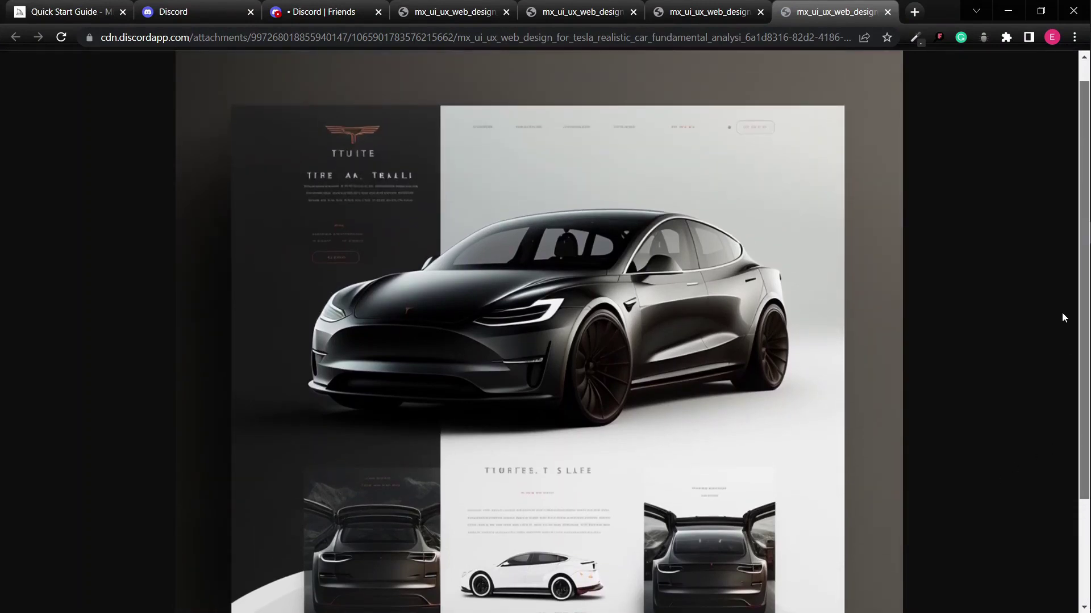
scroll(1063, 306, "up", 1)
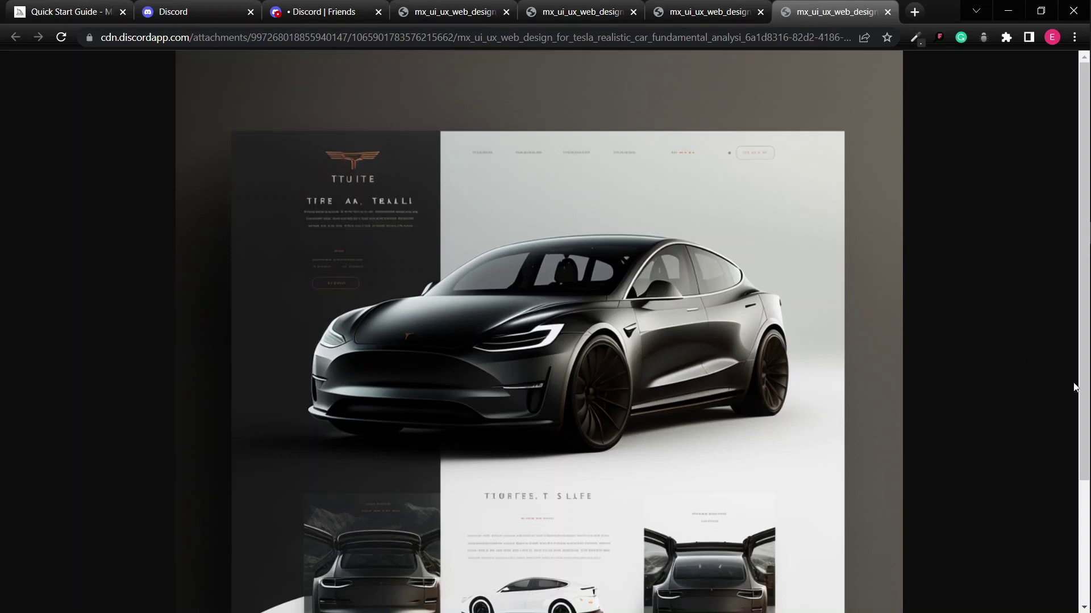
scroll(1062, 455, "down", 1)
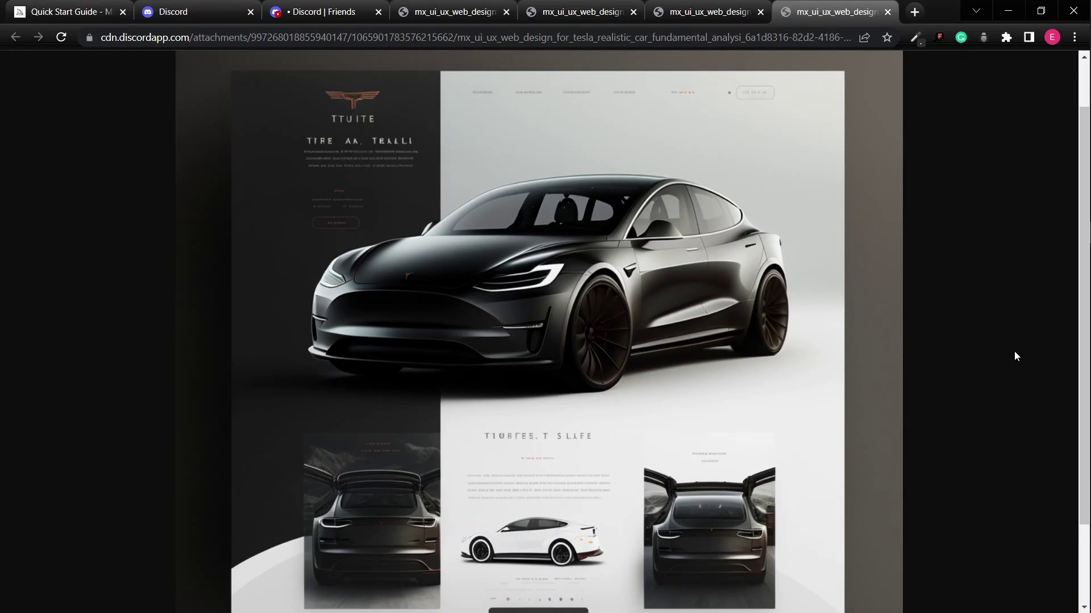
scroll(1082, 338, "up", 1)
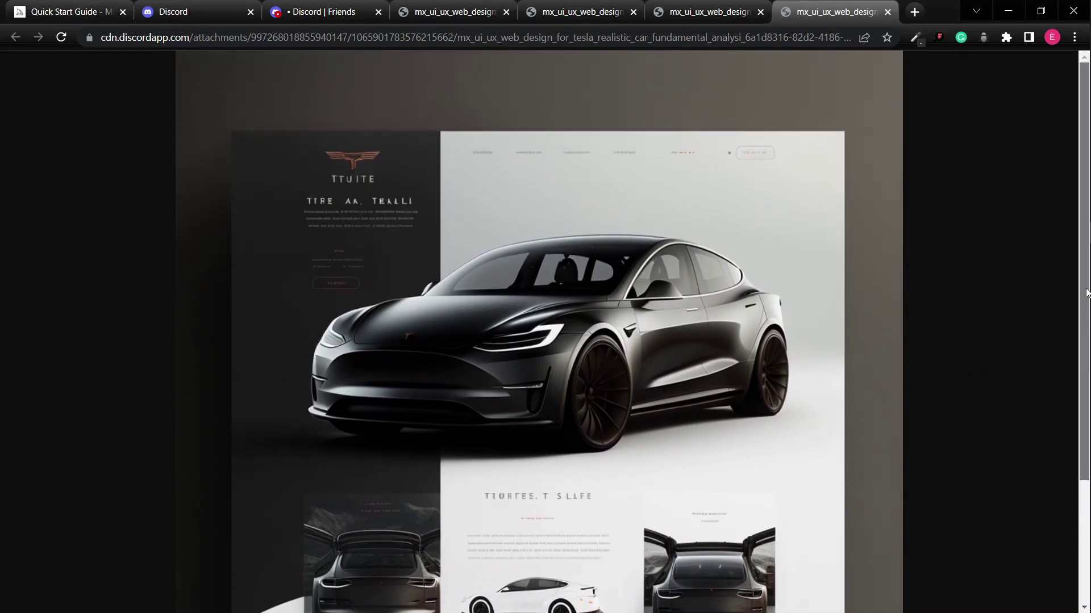
left_click_drag(1085, 329, 1062, 360)
left_click(414, 393)
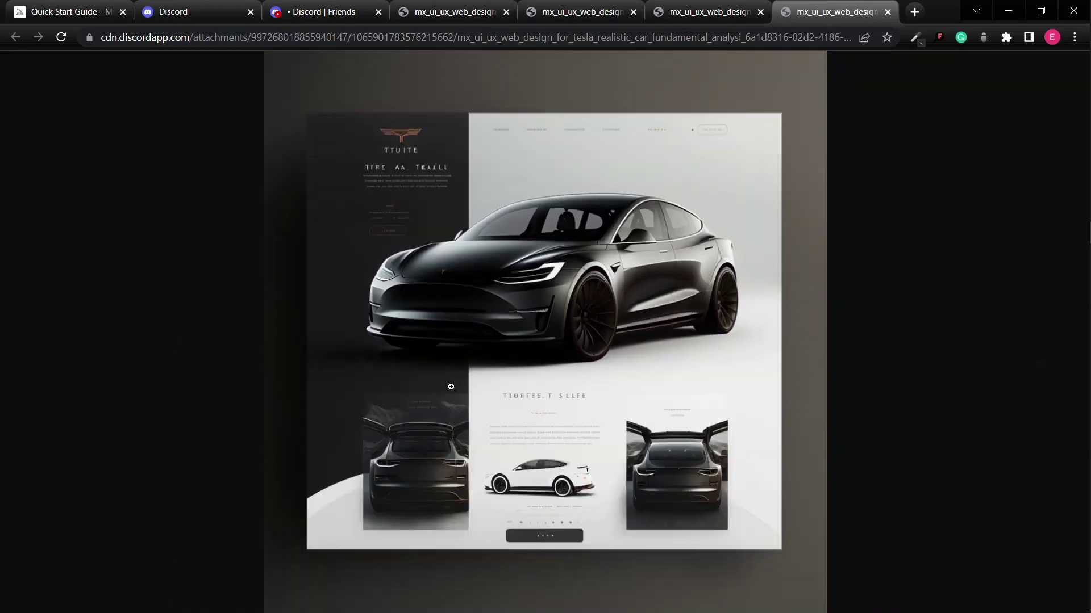
Switch back to Discord and preview the later "ui ux forum and portal for employees of stores" grid with the dark and orange designs.
left_click(1007, 11)
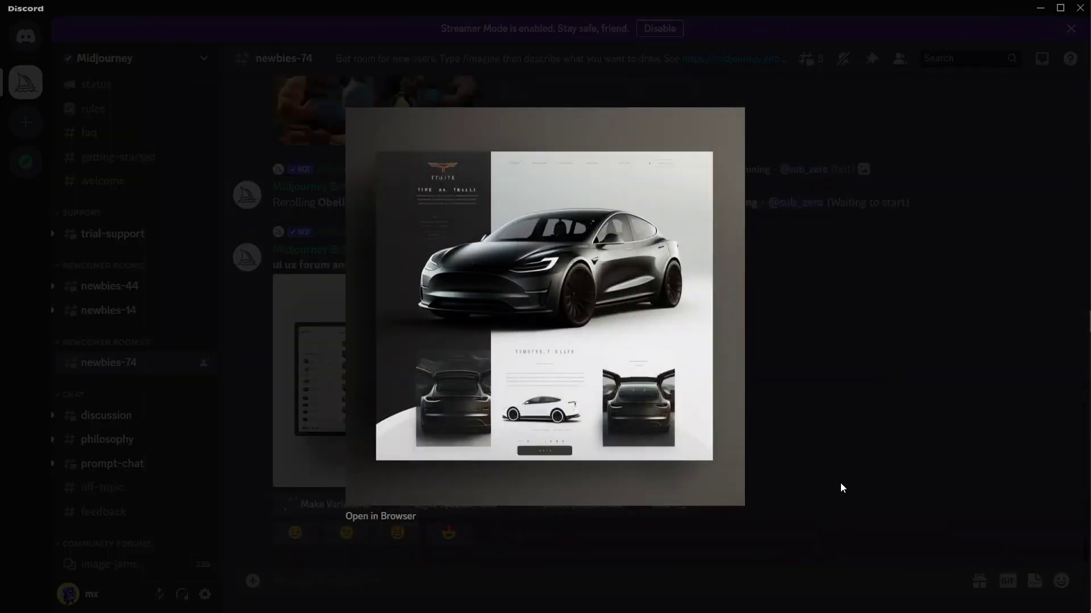
left_click(835, 489)
scroll(609, 401, "up", 5)
scroll(608, 401, "down", 5)
scroll(616, 436, "up", 3)
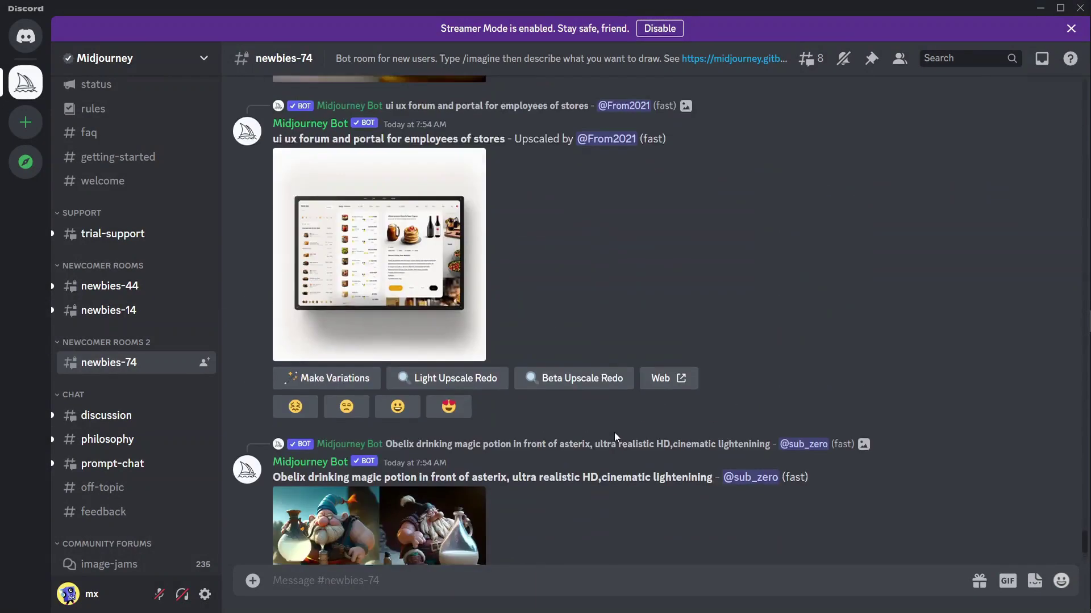
scroll(554, 435, "up", 6)
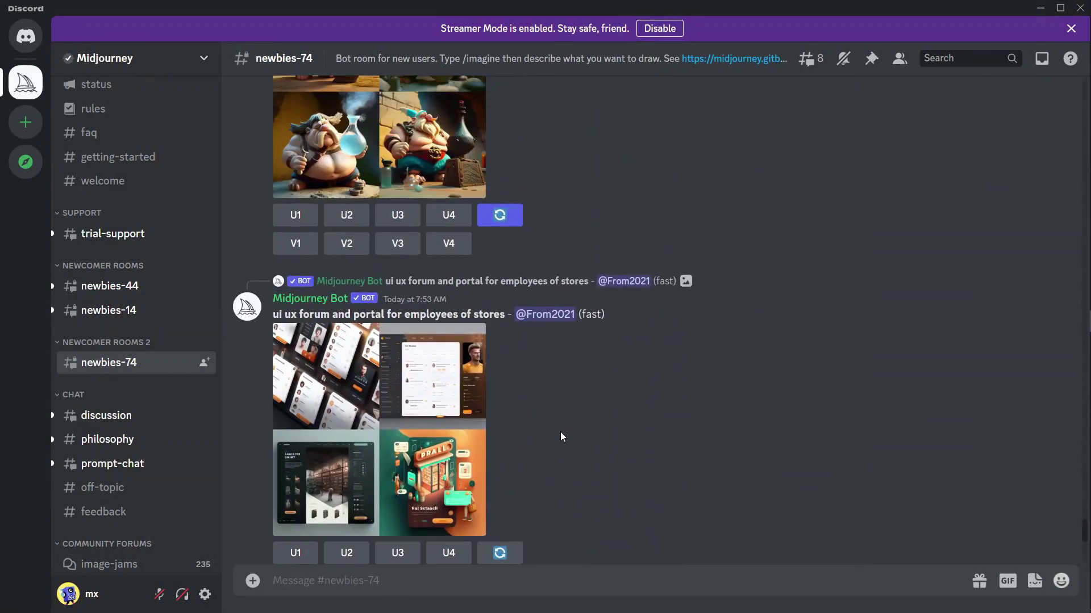
left_click(310, 387)
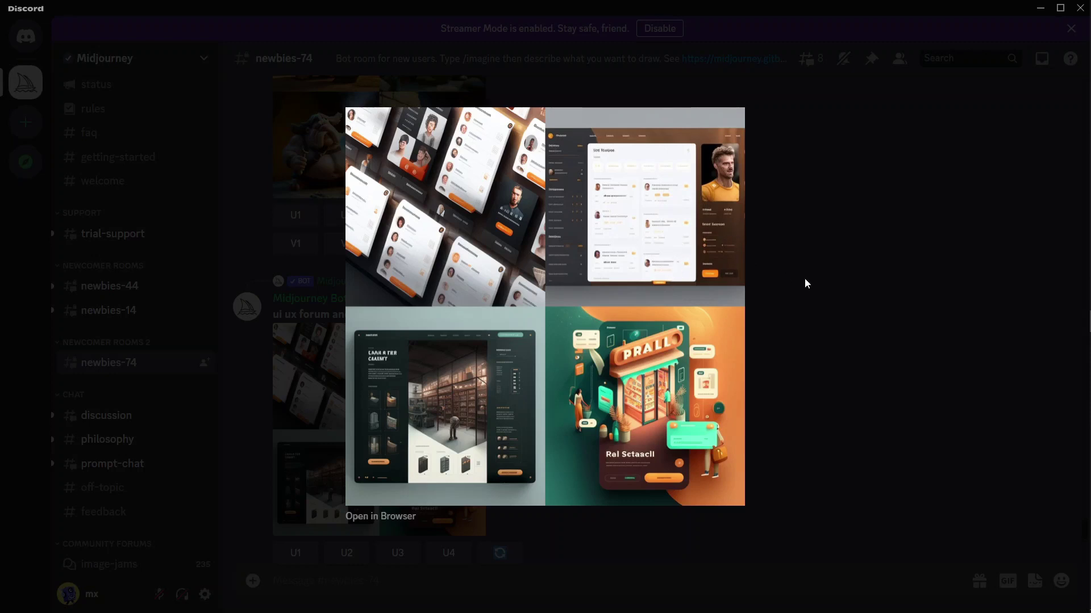
key("Escape")
Upscale the second design of the previewed "ui ux forum and portal for employees of stores" grid.
scroll(440, 256, "down", 5)
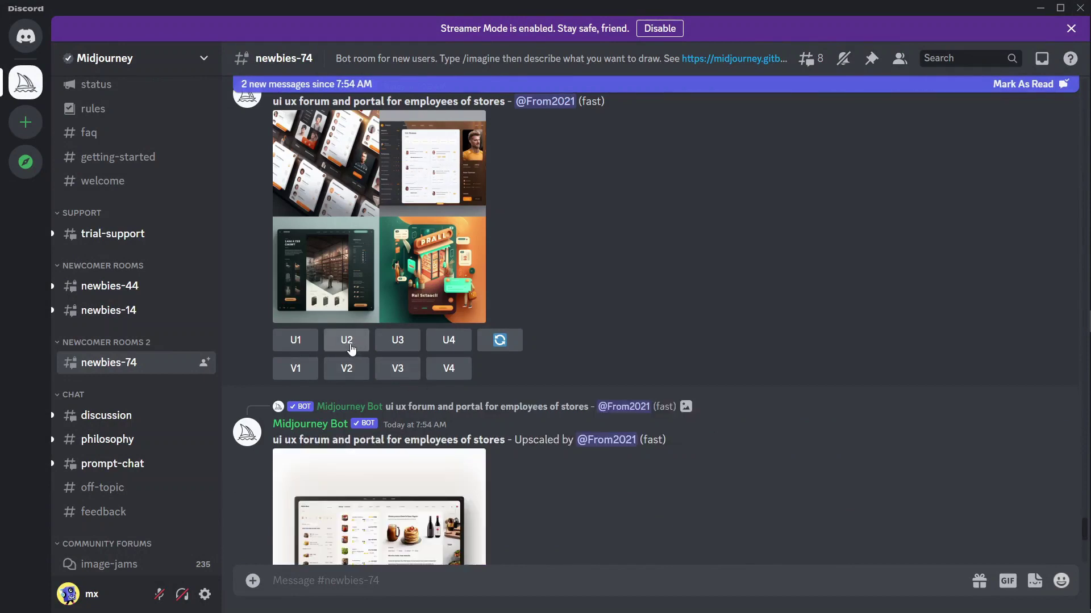
left_click(351, 348)
scroll(703, 344, "down", 3)
scroll(703, 344, "down", 2)
scroll(694, 340, "up", 4)
scroll(710, 327, "down", 5)
Preview another member's upscaled store portal design with the food listings and look for the requested upscale in newbies-74.
left_click(363, 206)
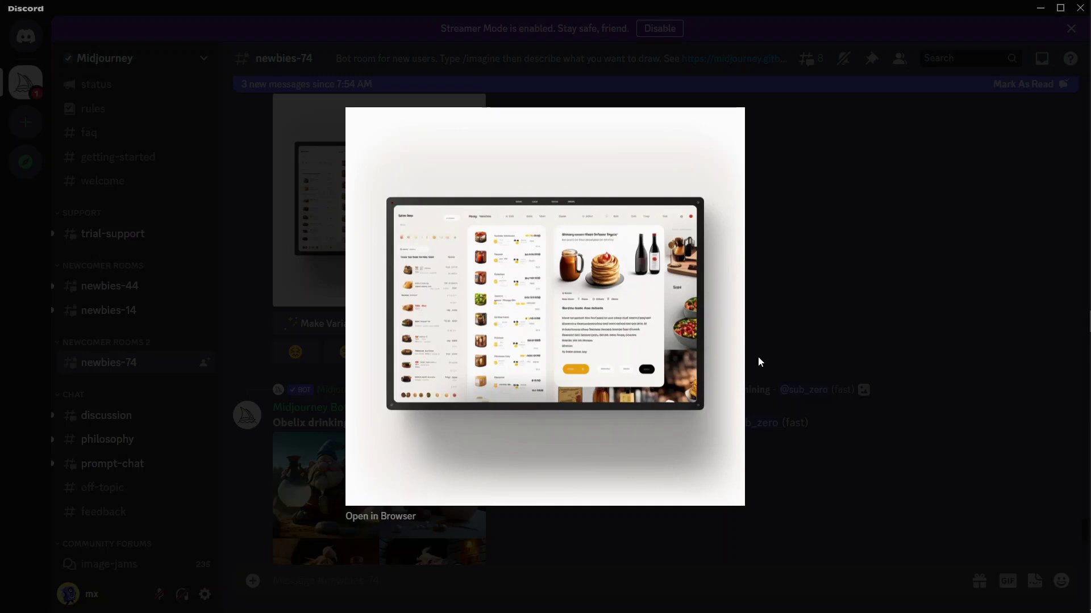
left_click(789, 341)
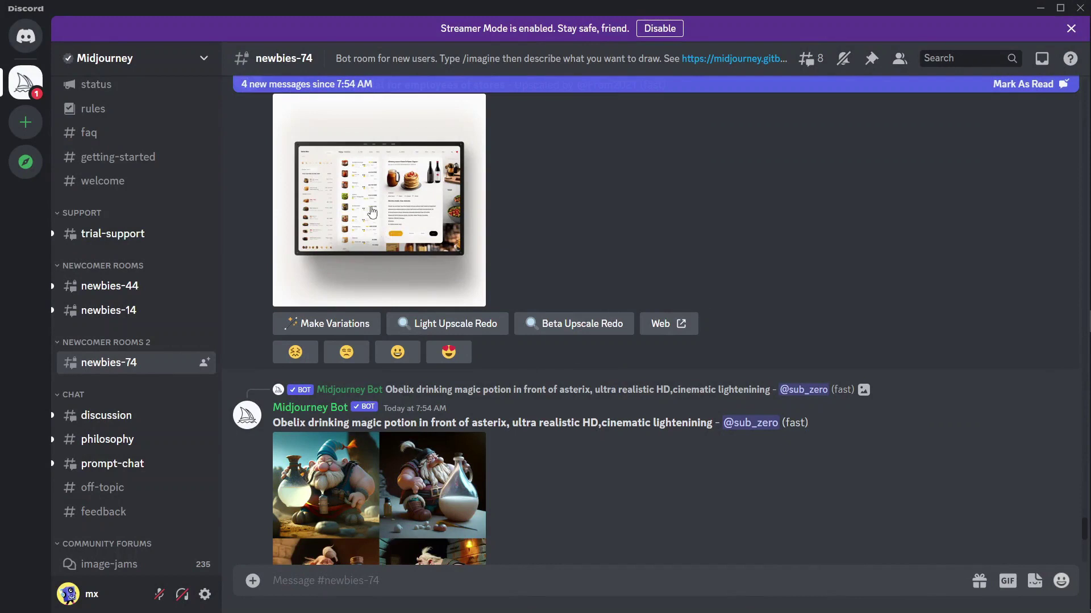
scroll(418, 255, "up", 1)
left_click(430, 403)
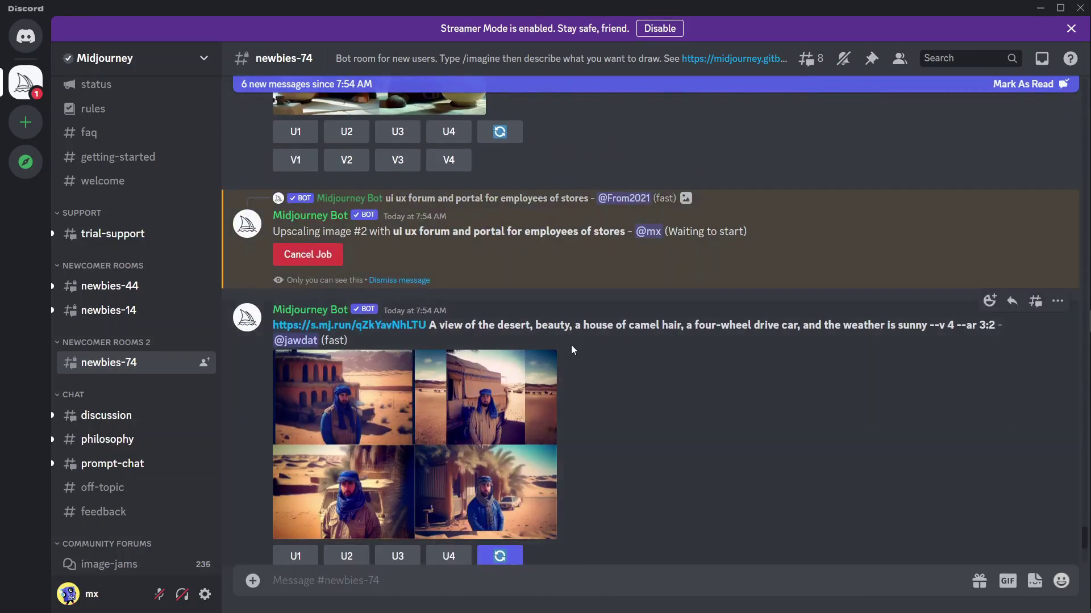
Open the newly upscaled brown and white employee portal design in the browser and examine its layout.
scroll(572, 350, "up", 1)
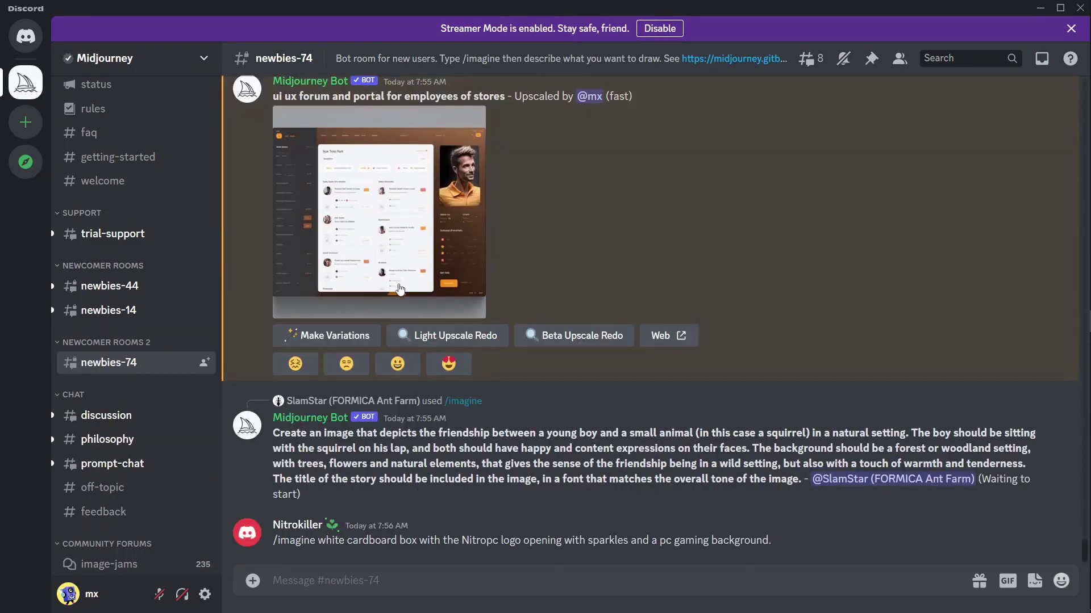
left_click(392, 262)
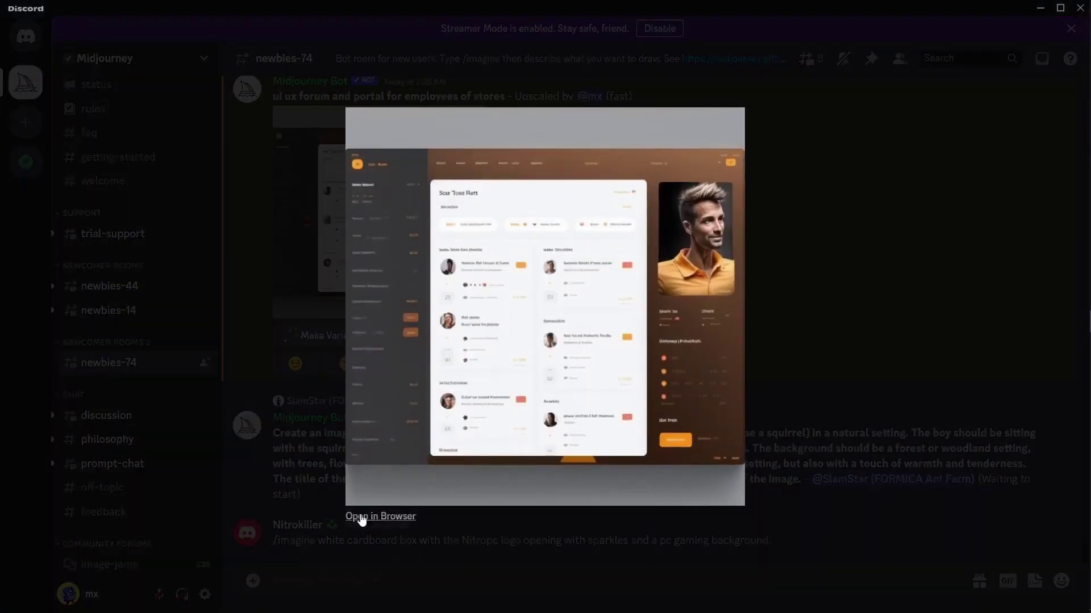
left_click(370, 517)
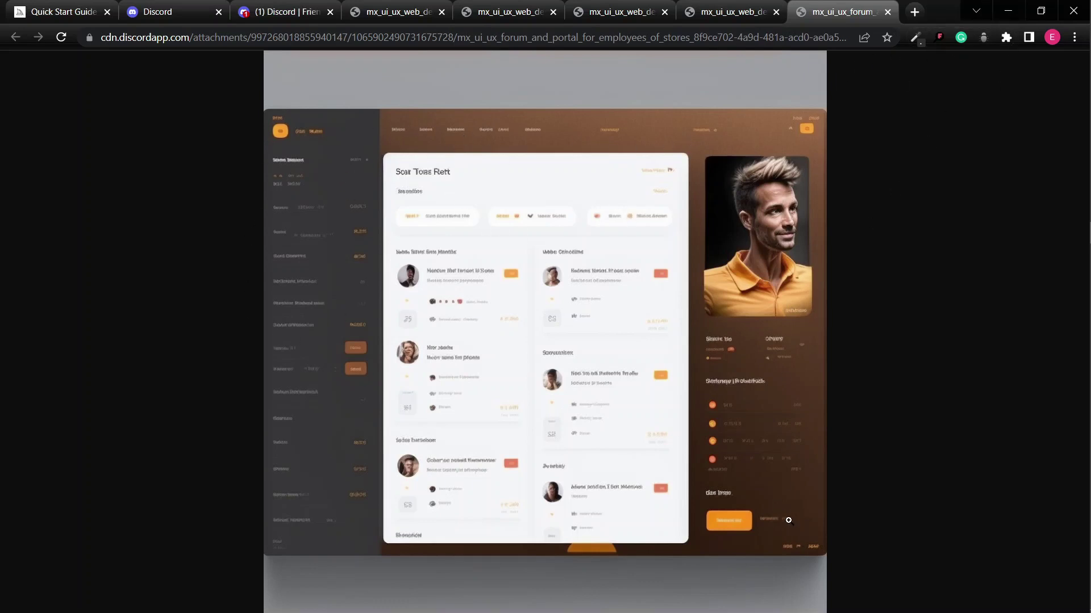
Switch back to Discord, browse earlier results in newbies-74 and preview another member's English cocker tattoo grid.
left_click(1008, 10)
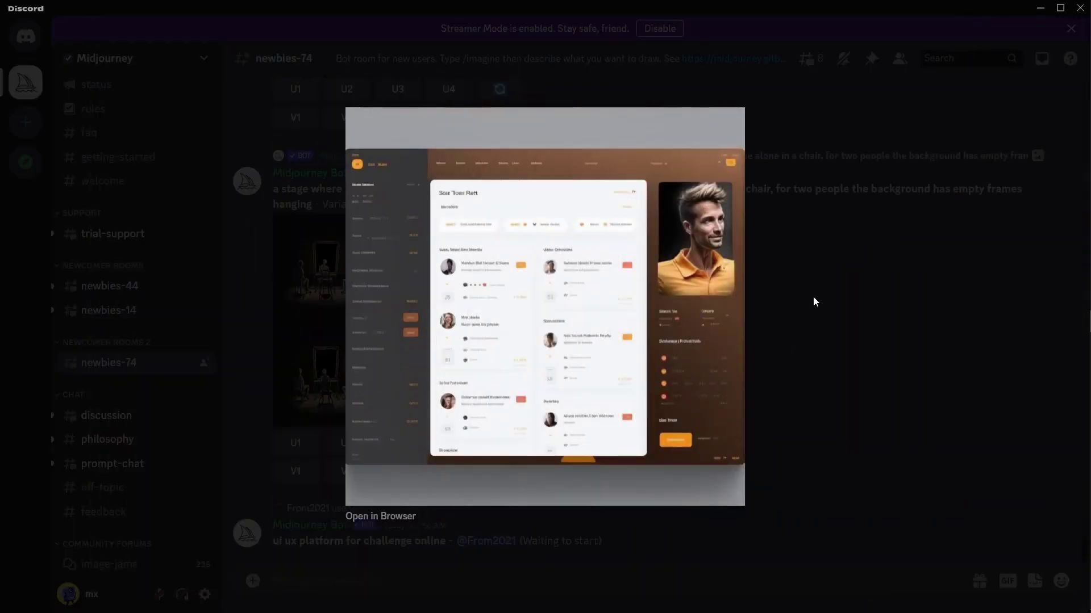
left_click(724, 363)
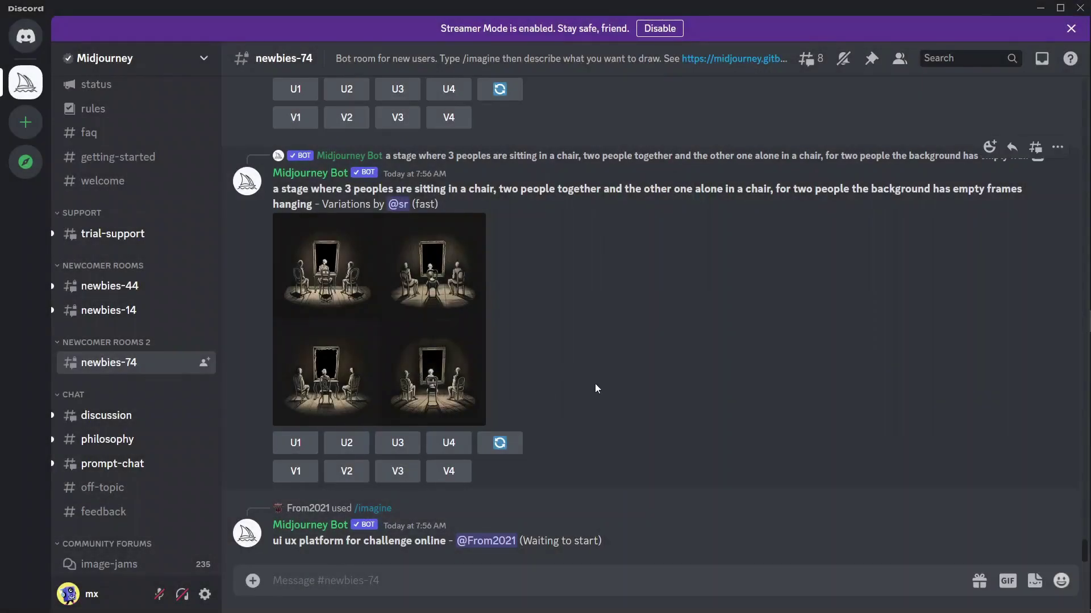
scroll(594, 383, "up", 5)
scroll(596, 388, "up", 3)
scroll(639, 472, "up", 10)
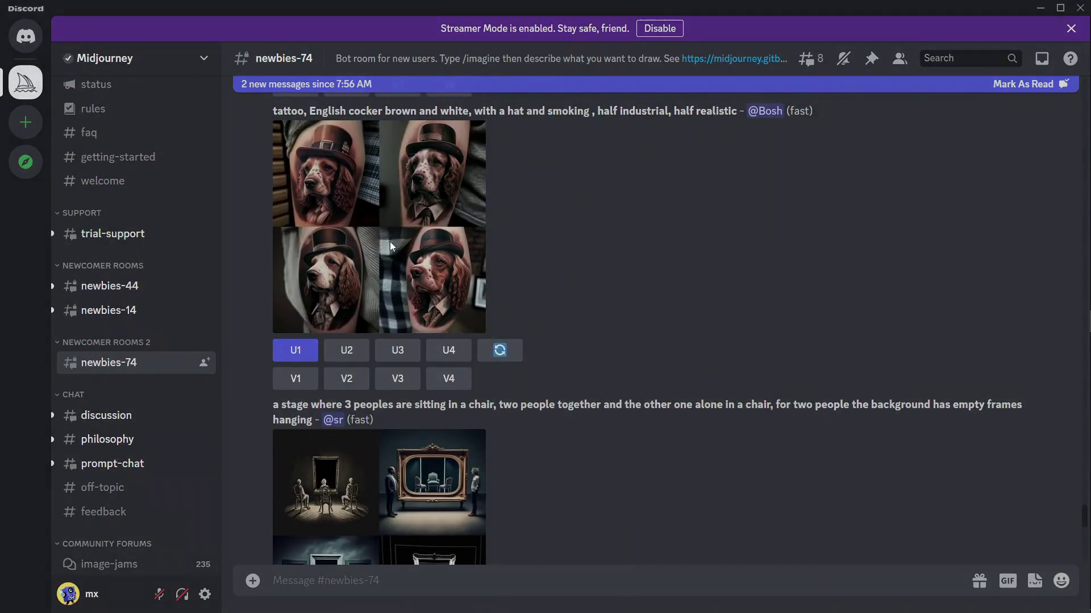
left_click(368, 275)
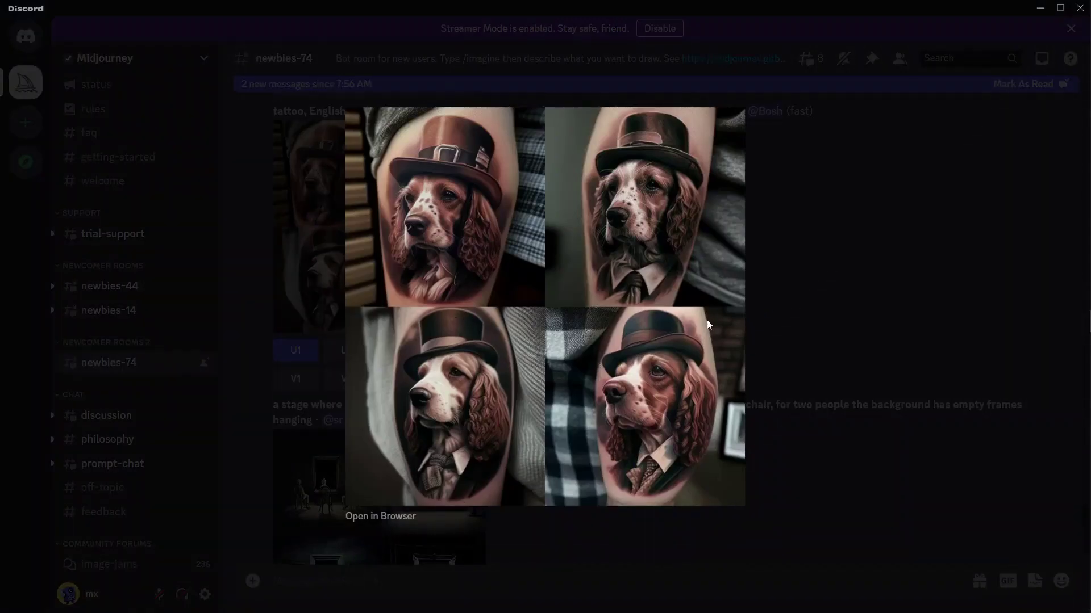
left_click(777, 346)
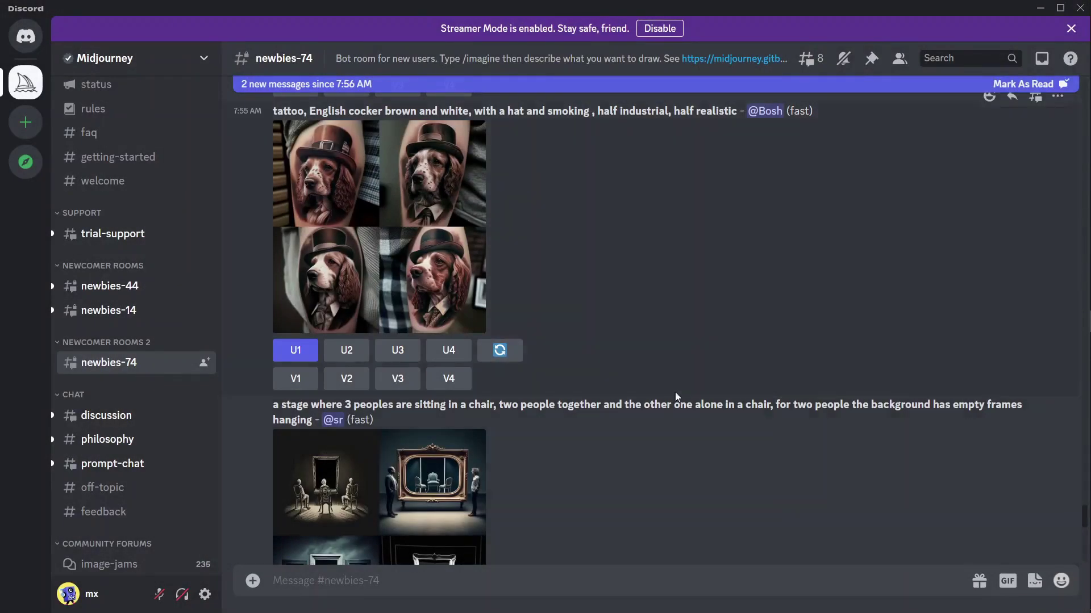
Go to the latest messages in newbies-74 and run the Midjourney /info command to view the profile information.
scroll(676, 398, "down", 10)
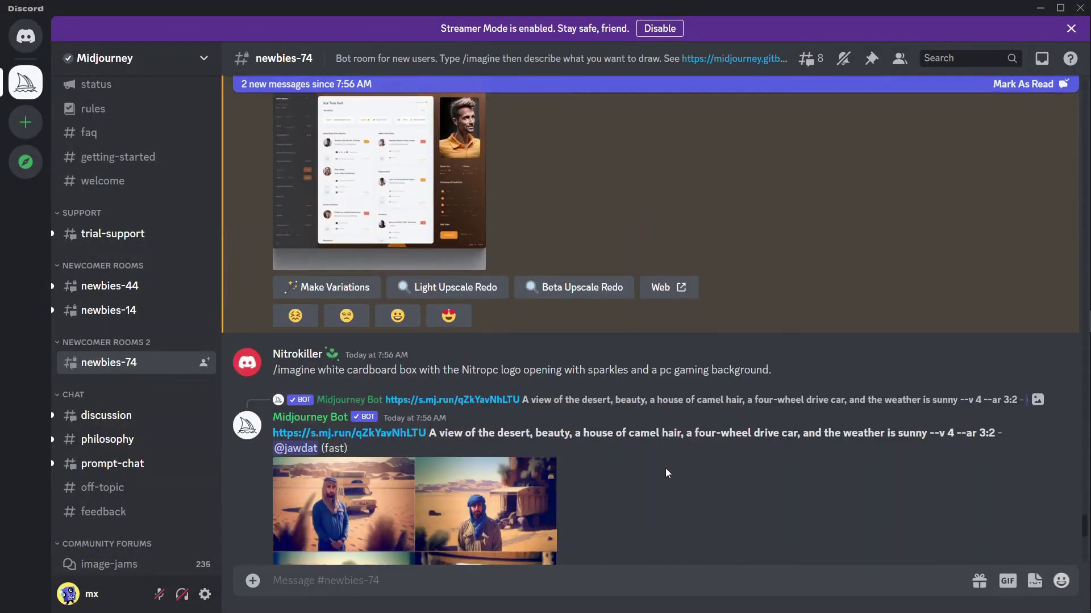
scroll(659, 468, "down", 15)
scroll(649, 467, "down", 6)
scroll(646, 467, "down", 12)
scroll(688, 473, "down", 10)
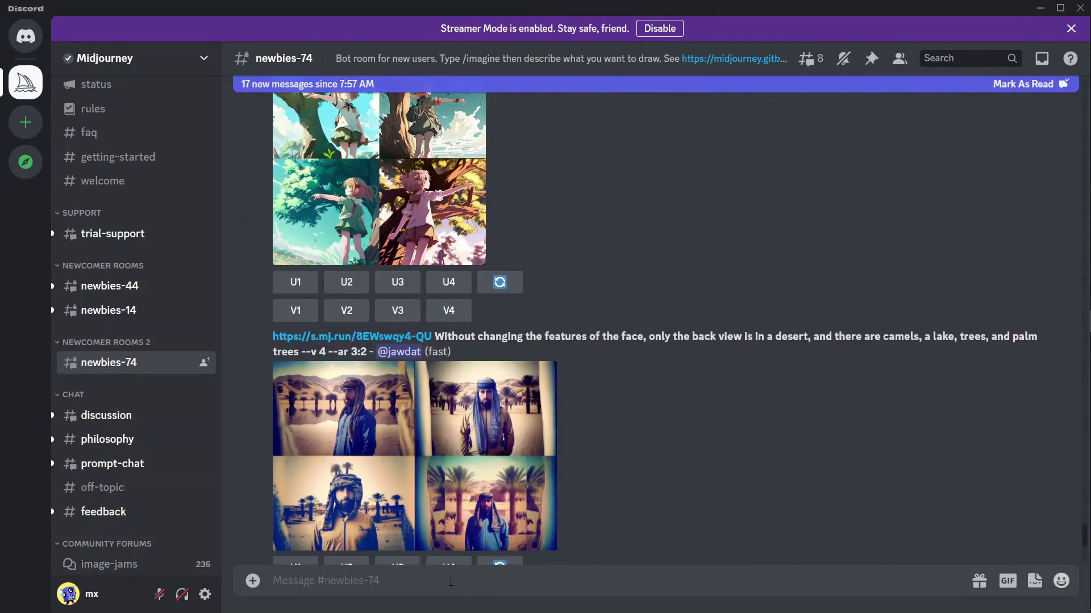
scroll(628, 470, "down", 10)
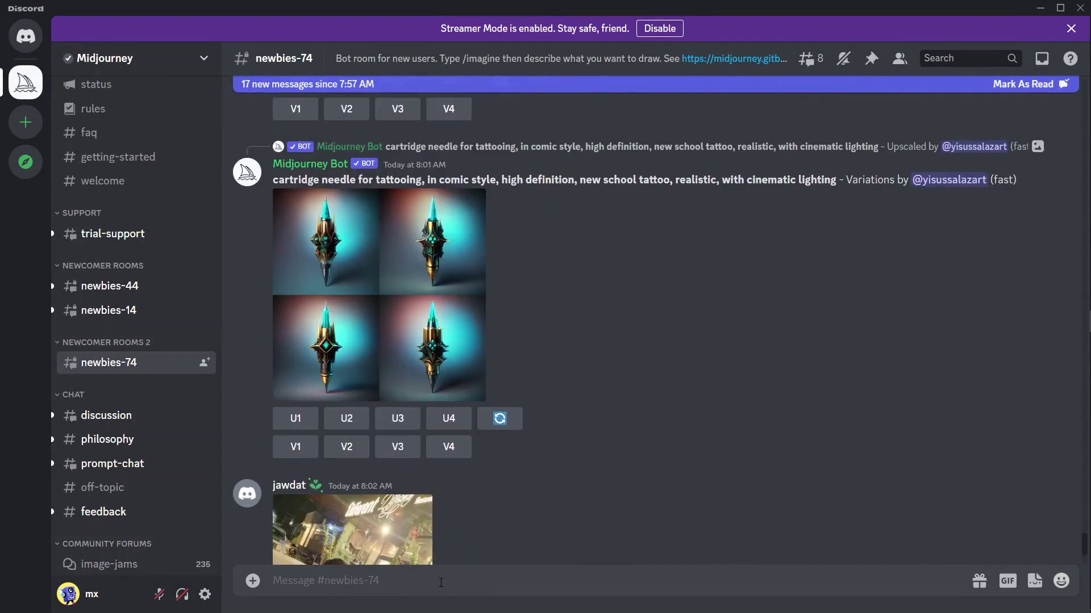
type("i")
key("BackSpace")
type("/")
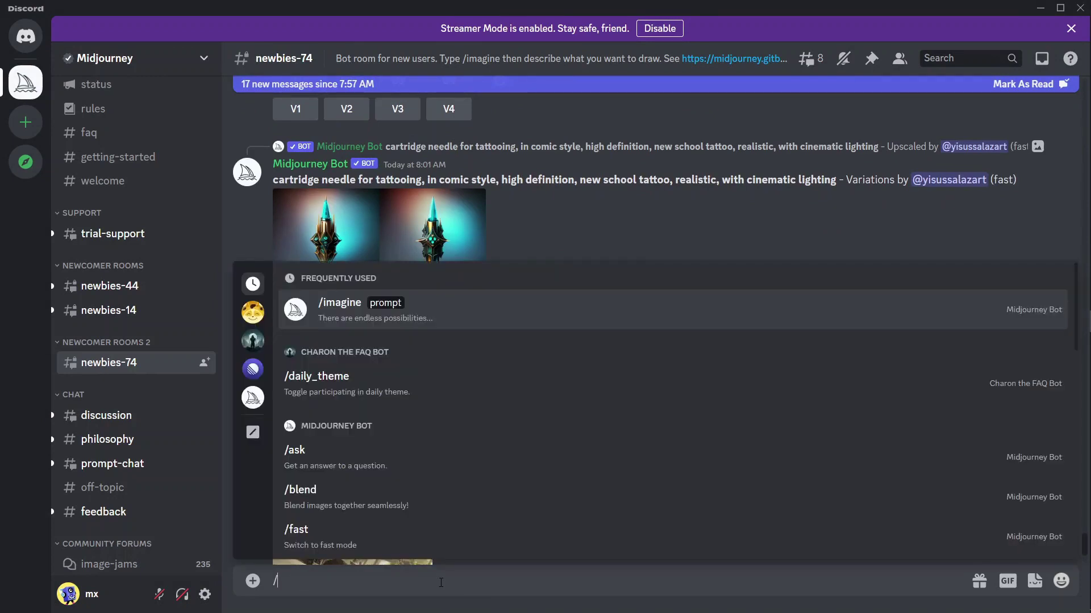
type("info")
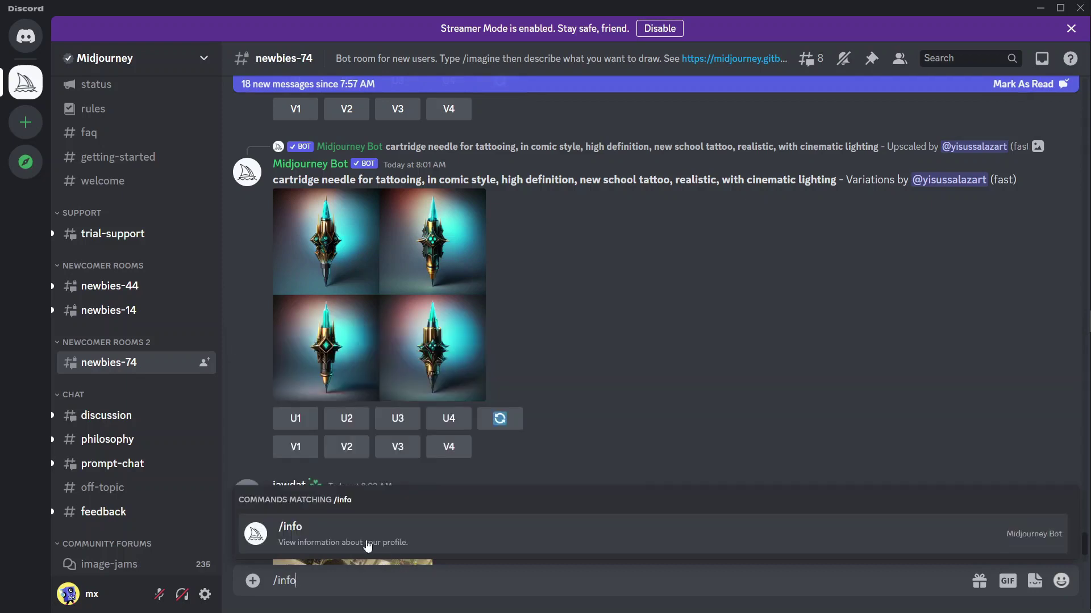
left_click(343, 536)
key("Return")
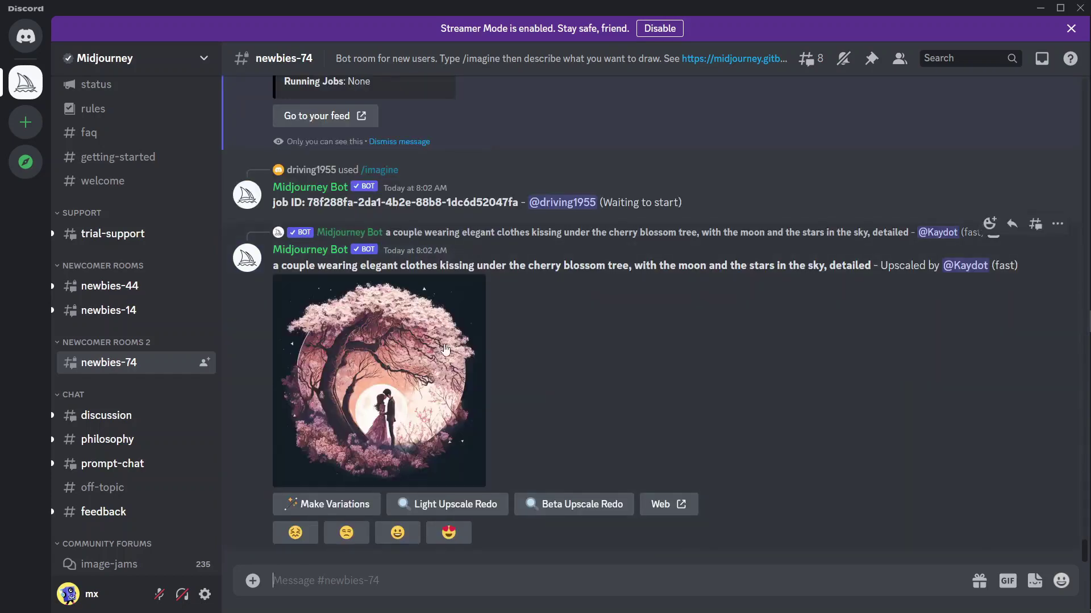
Find the bot's profile info reply in newbies-74 and examine its subscription status and usage details.
scroll(448, 349, "up", 6)
scroll(448, 347, "up", 2)
scroll(412, 368, "down", 3)
left_click_drag(344, 252, 399, 251)
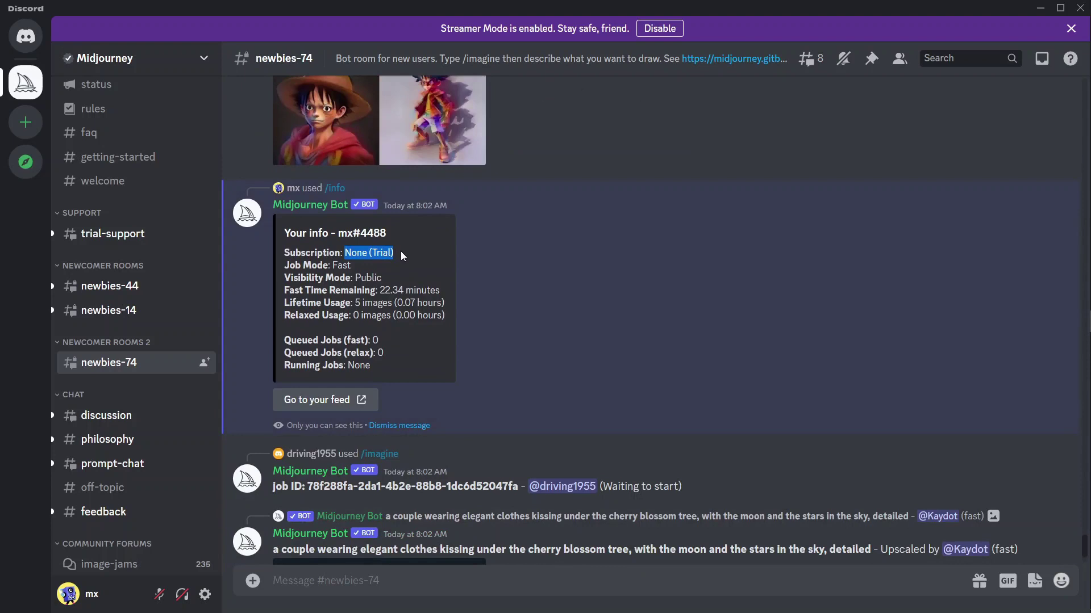
left_click(396, 288)
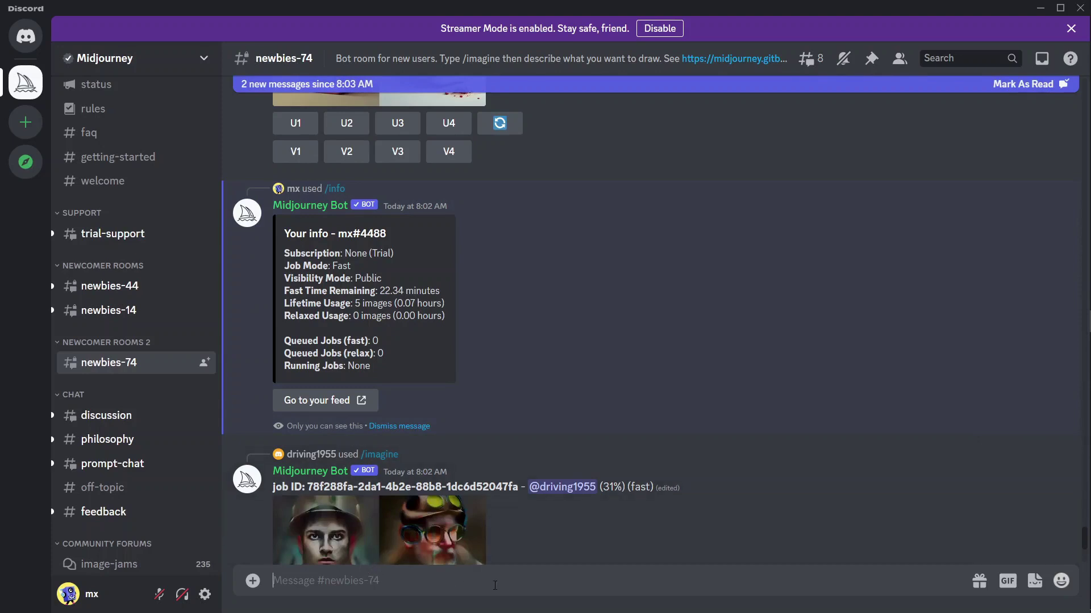
Run the Midjourney /subscribe command in newbies-74 to request the personal subscription link.
type("/")
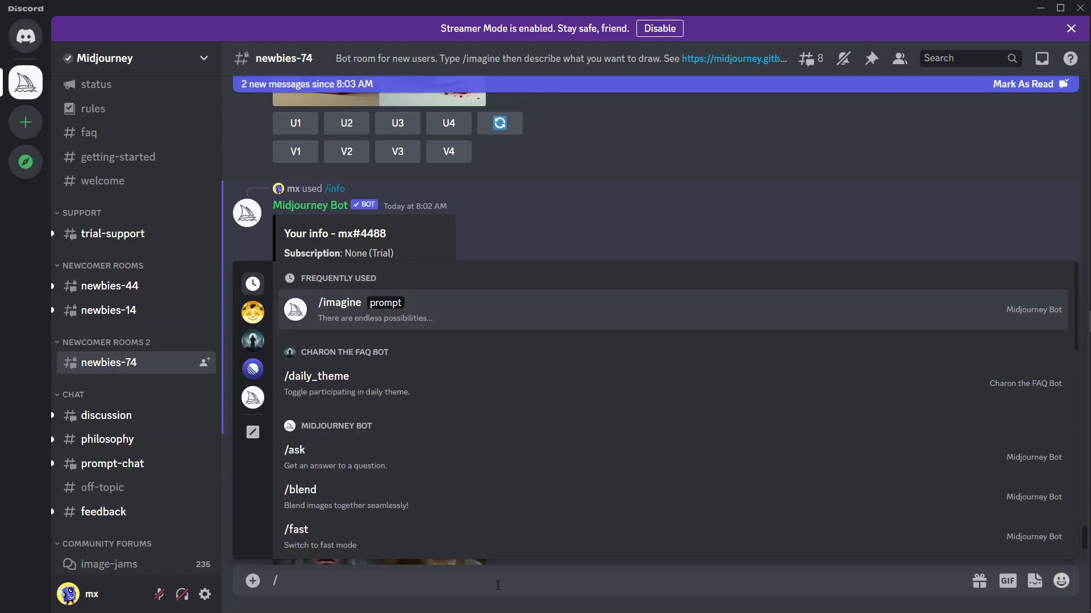
type("subscribe")
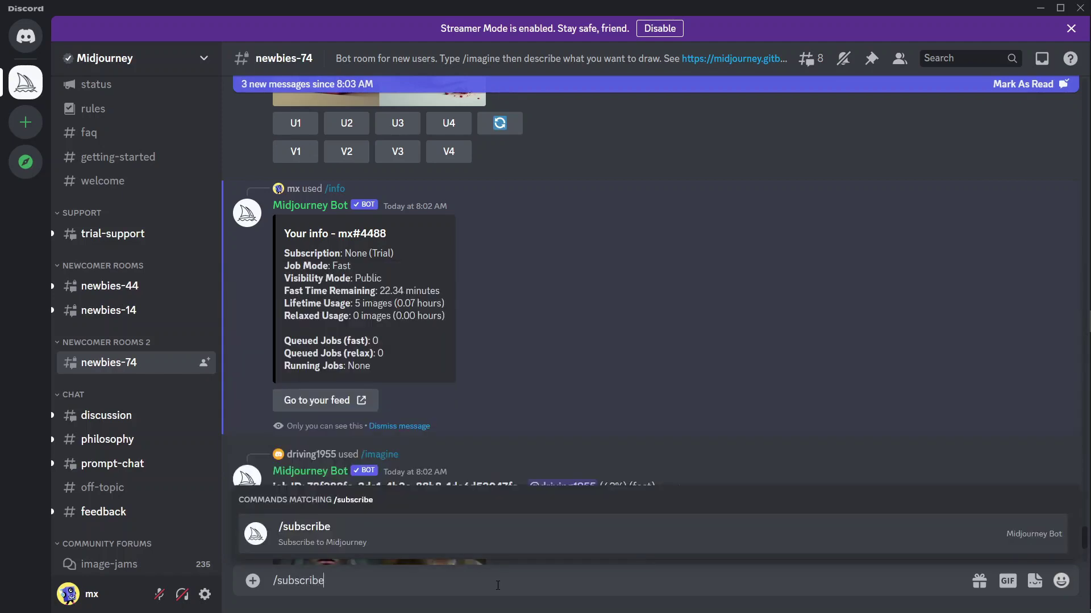
left_click(366, 544)
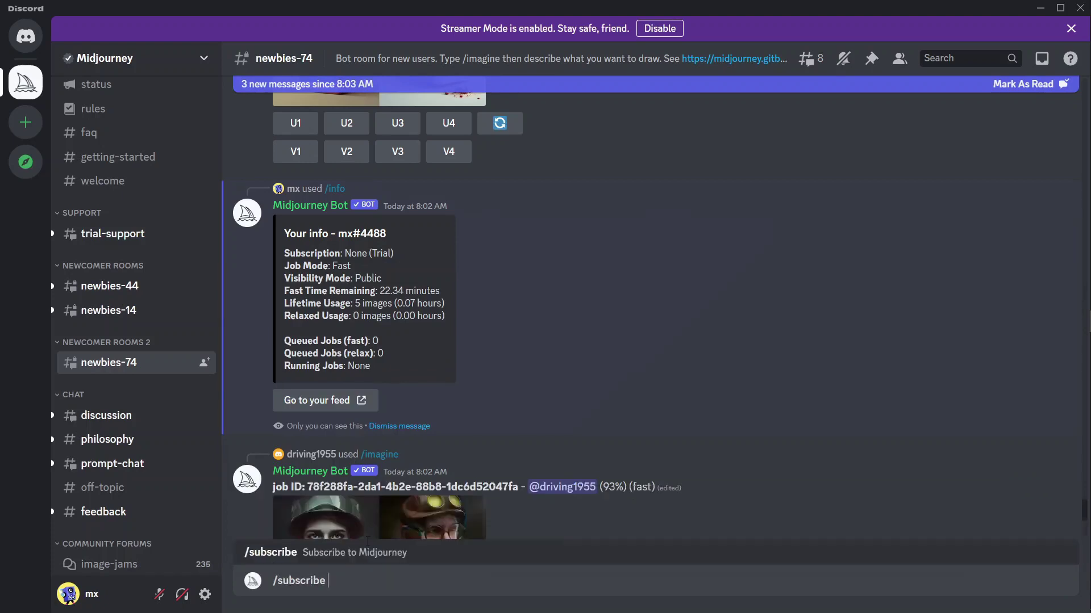
key("Return")
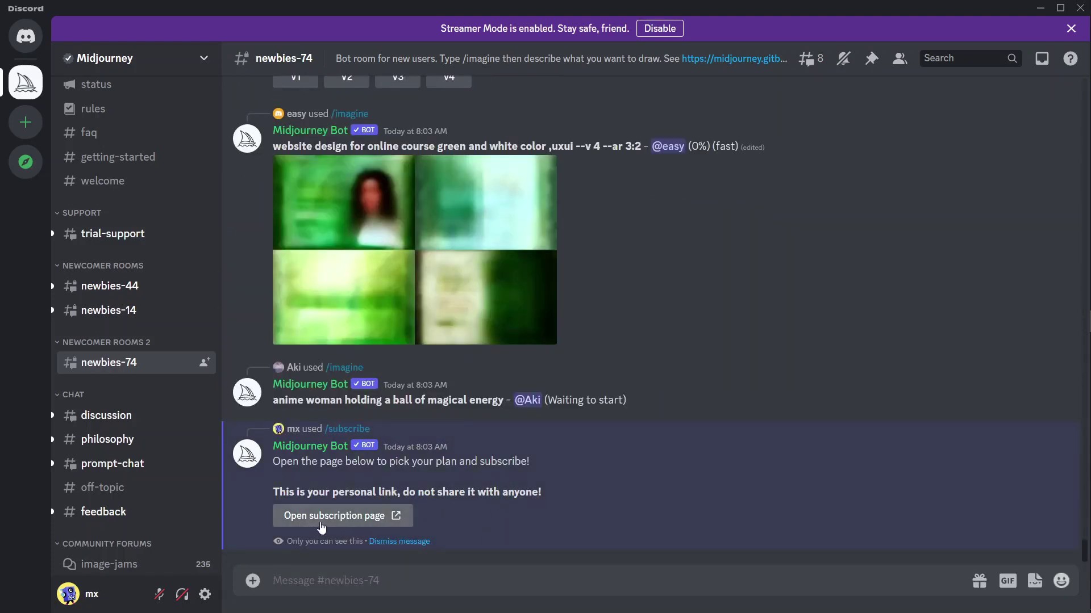
Open the subscription page from the bot's reply, accept the external link and proceed as the linked Discord user.
left_click(347, 520)
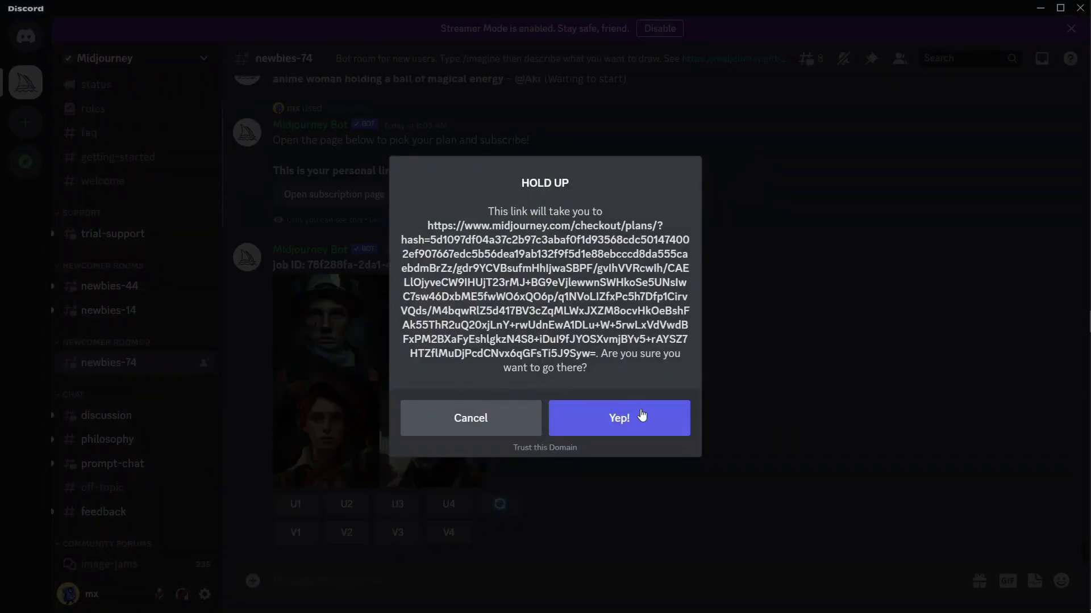
left_click(627, 426)
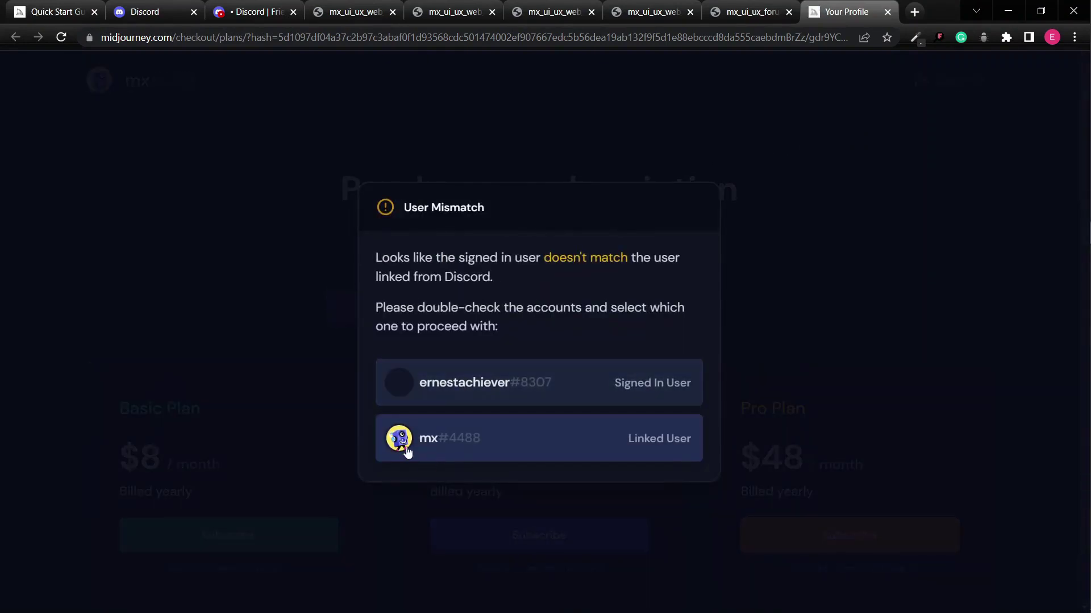
left_click(646, 441)
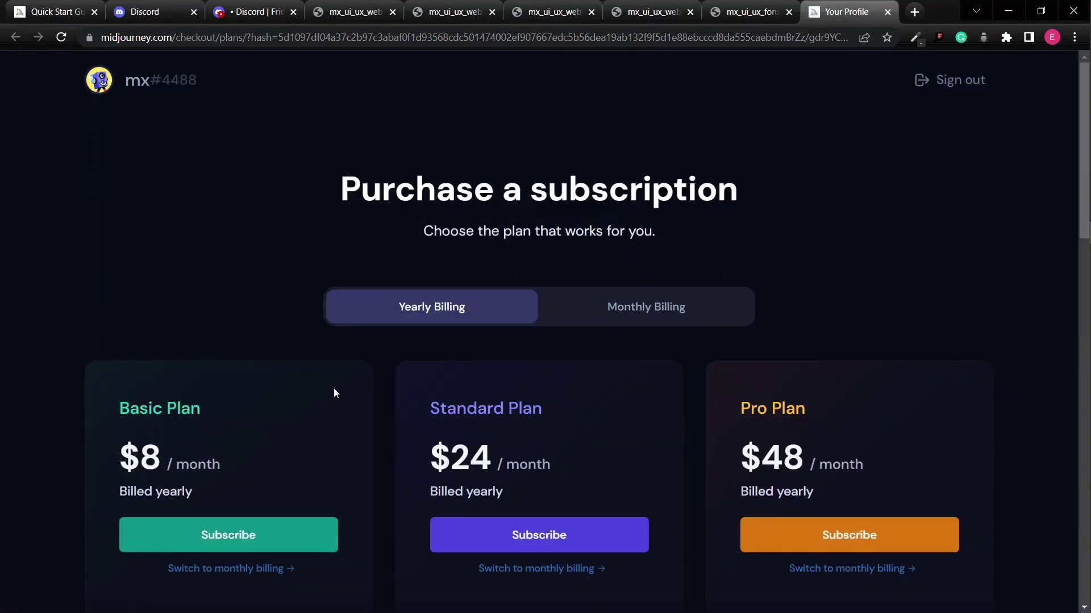
Compare the Basic, Standard and Pro plans under yearly billing, then under monthly billing.
scroll(292, 396, "down", 6)
scroll(274, 357, "up", 5)
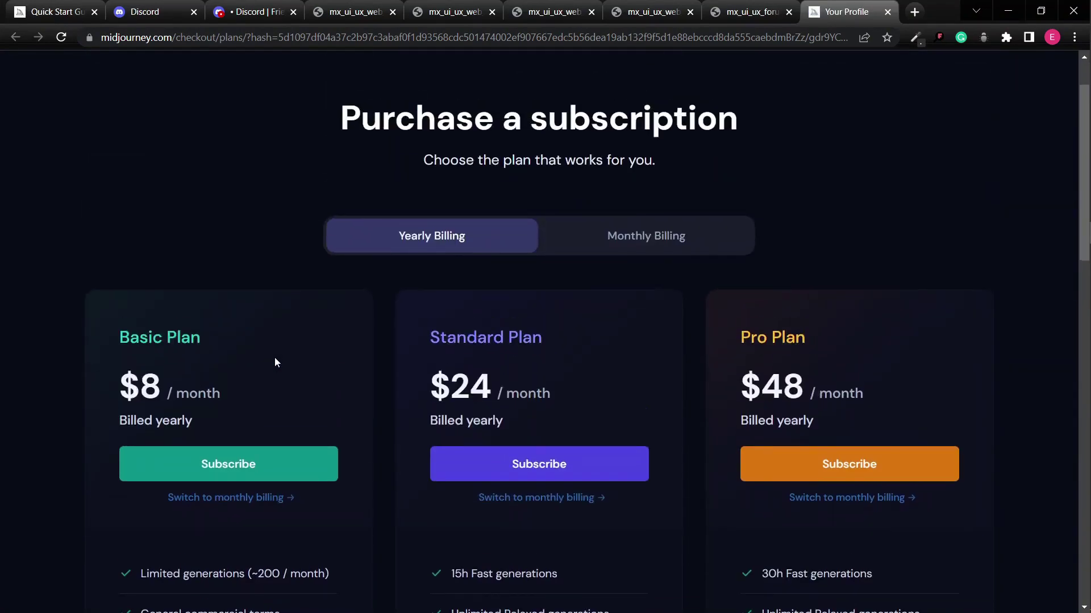
scroll(261, 349, "down", 5)
scroll(586, 299, "up", 4)
left_click(646, 165)
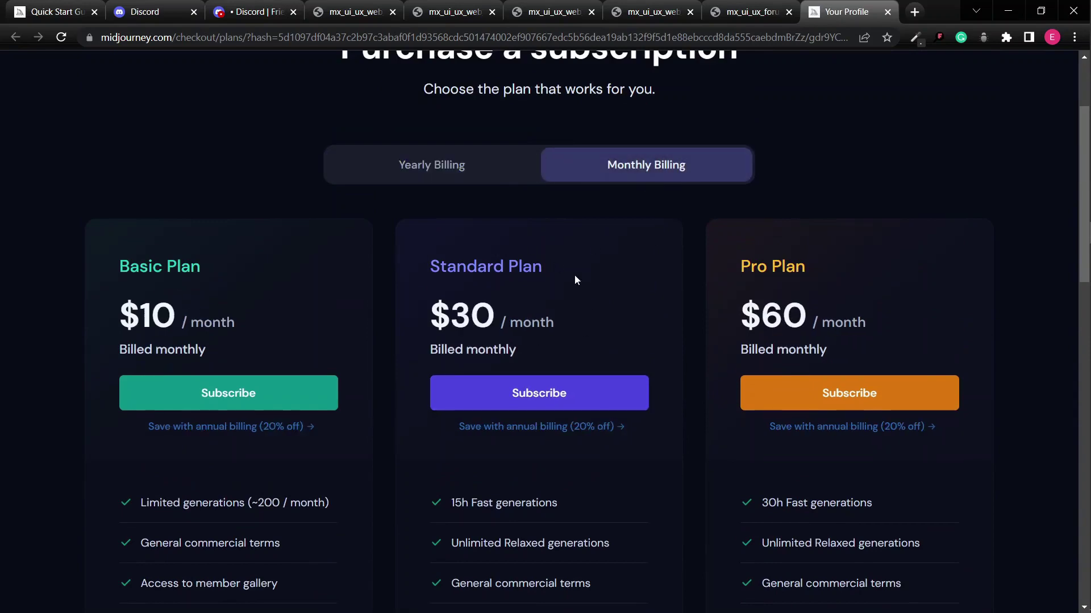
scroll(223, 346, "down", 4)
scroll(223, 346, "up", 3)
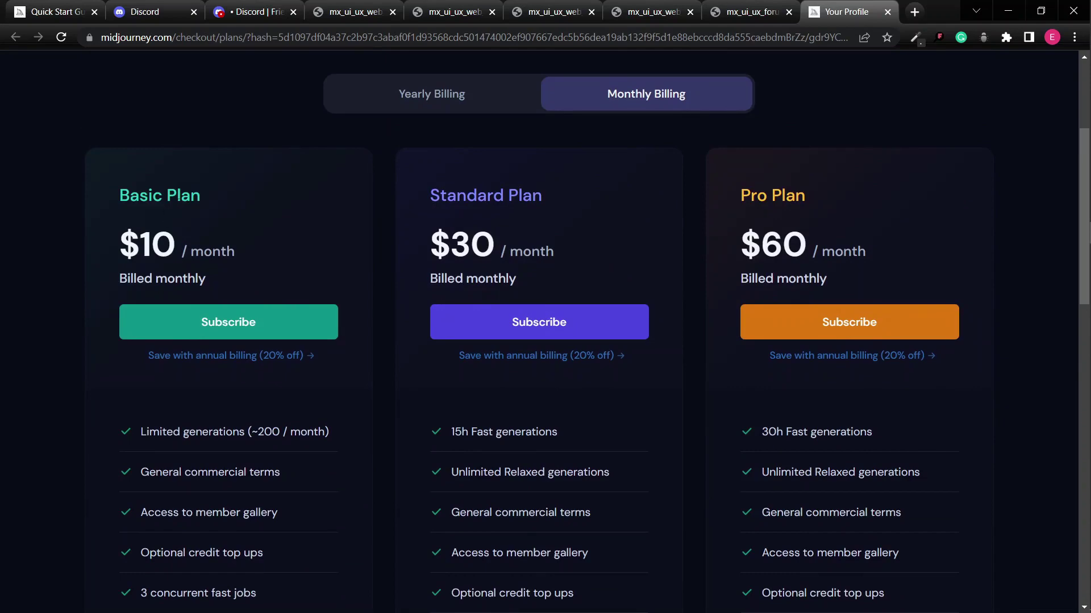
Switch back to Discord and run the Midjourney /settings command in newbies-74.
left_click(1008, 11)
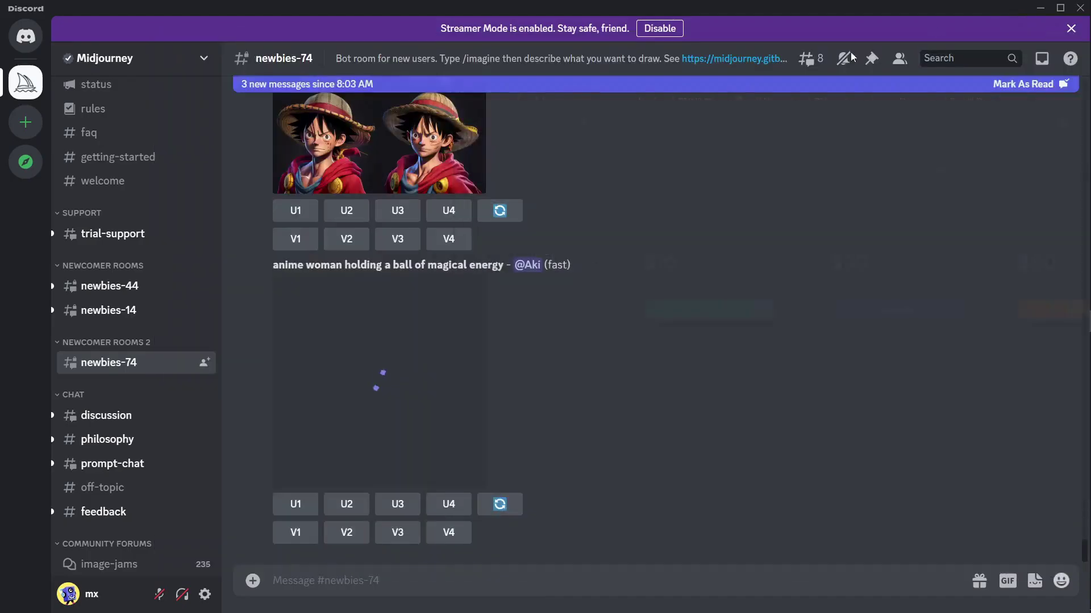
left_click(413, 577)
type("/settings")
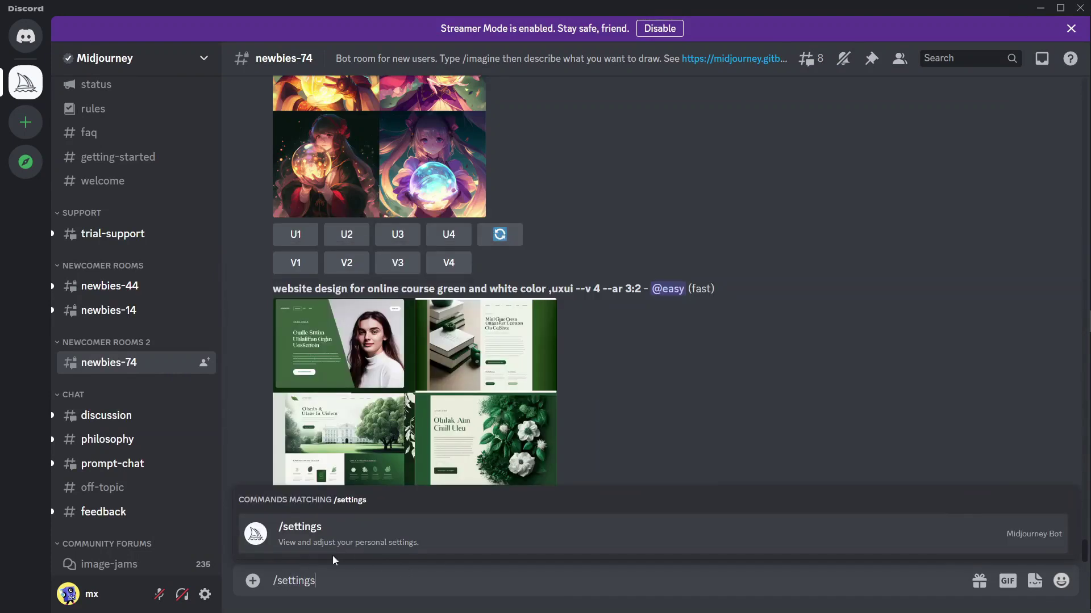
left_click(329, 545)
key("Return")
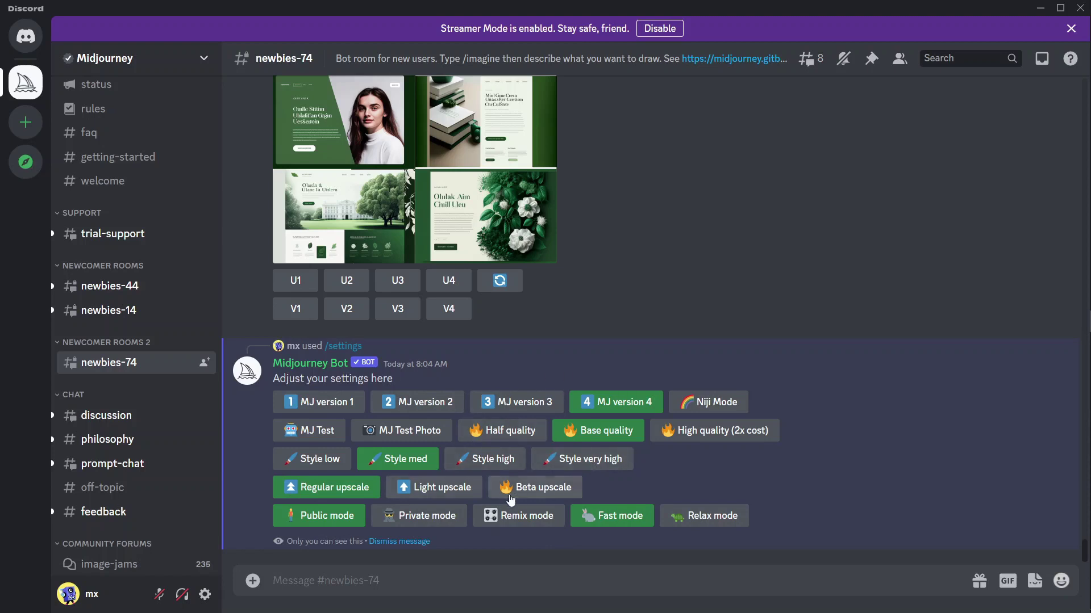
Open the "website design for online course green and white color" grid in the browser, examine it and return to Discord.
scroll(568, 415, "up", 3)
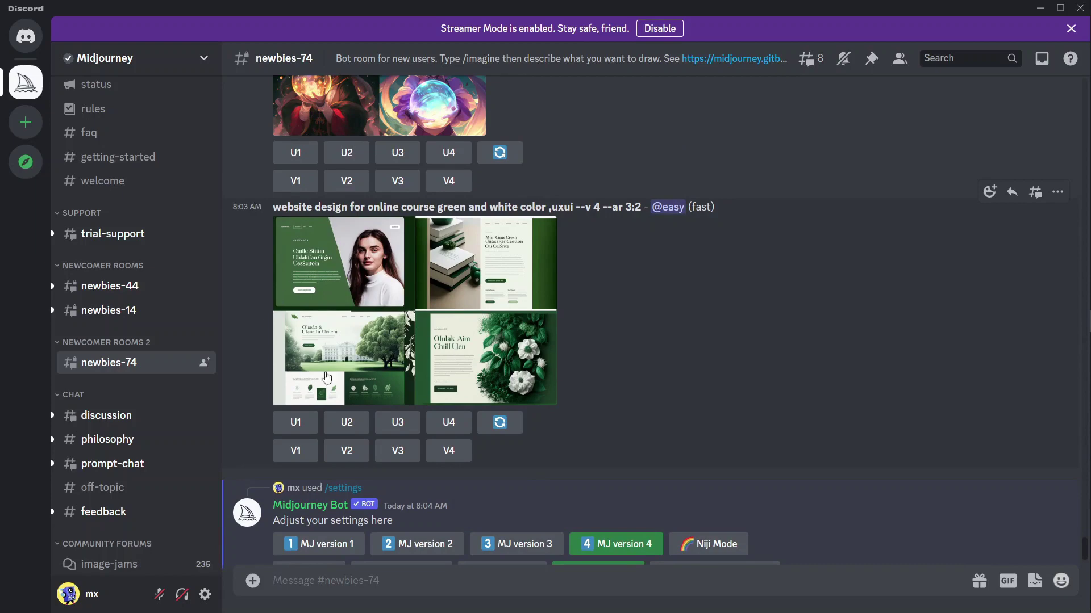
left_click(347, 280)
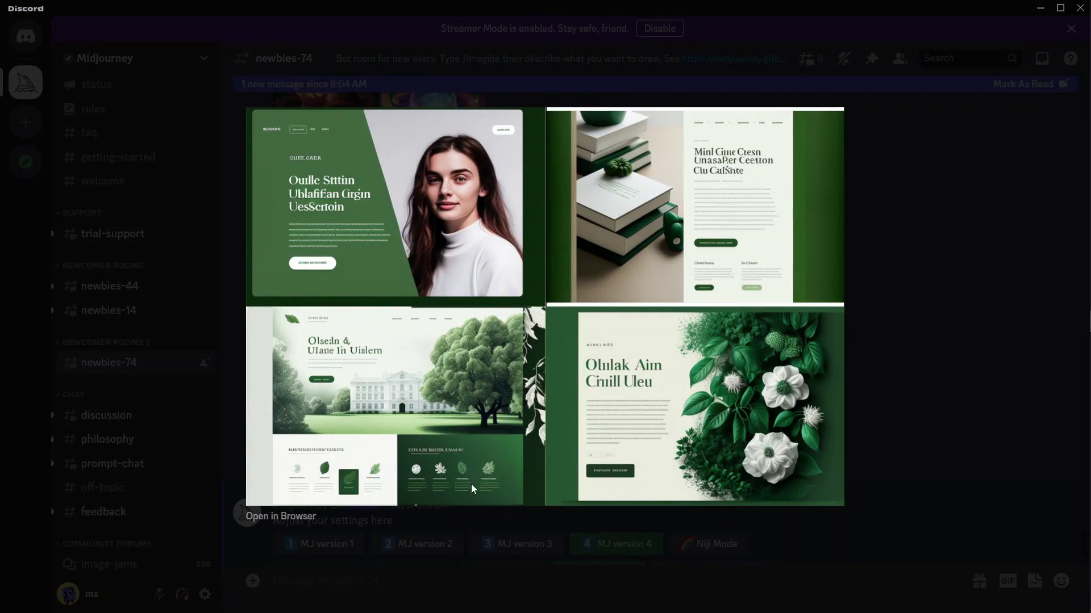
left_click(284, 516)
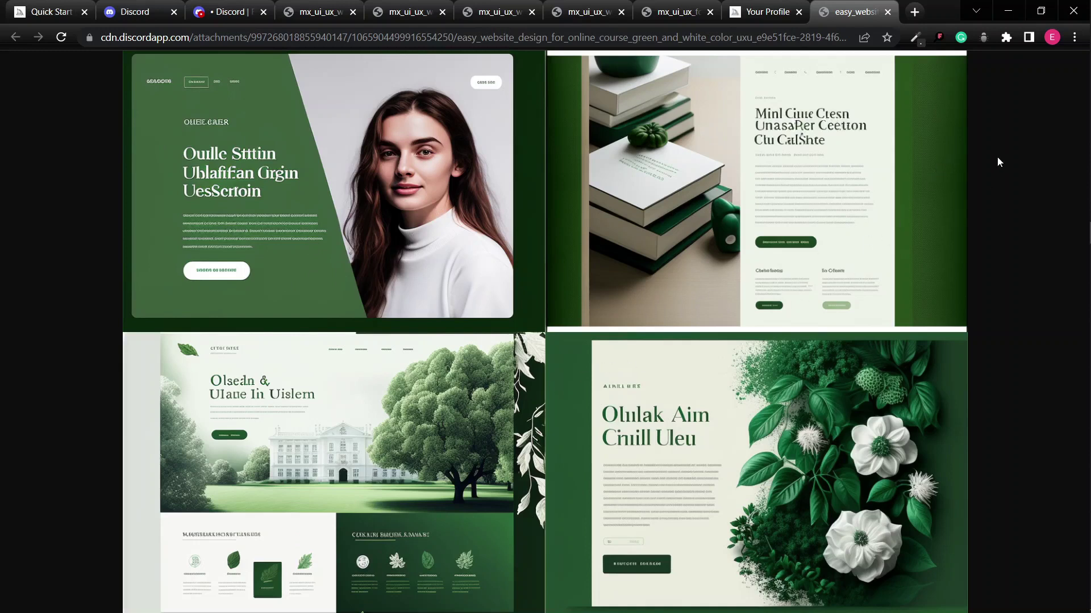
left_click(1008, 13)
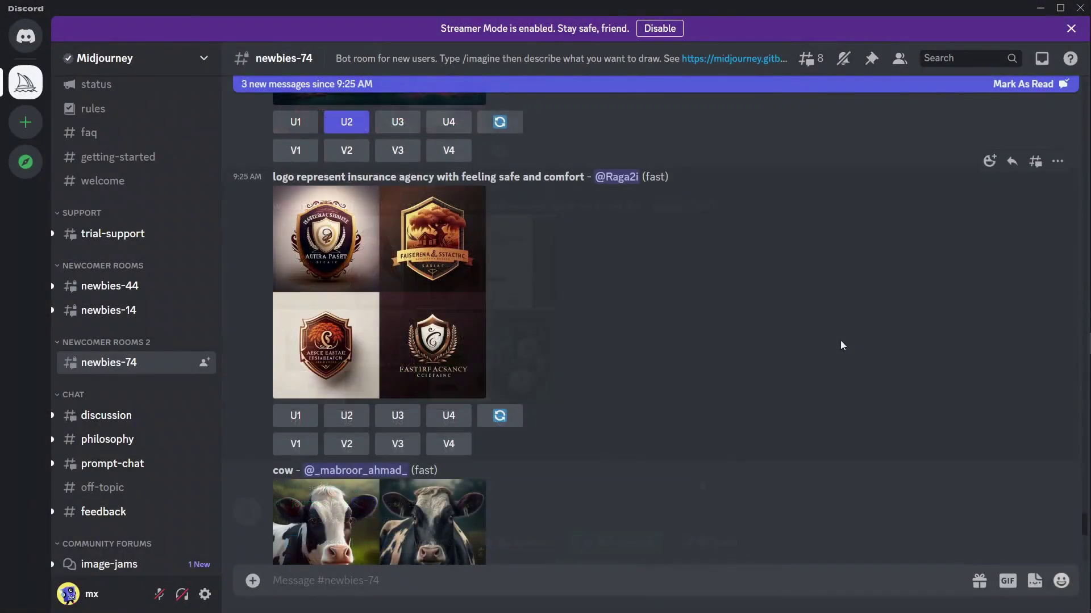
Open the "logo represent insurance agency" grid in the browser, examine the logos up close and return to Discord.
scroll(651, 344, "up", 3)
scroll(649, 340, "down", 5)
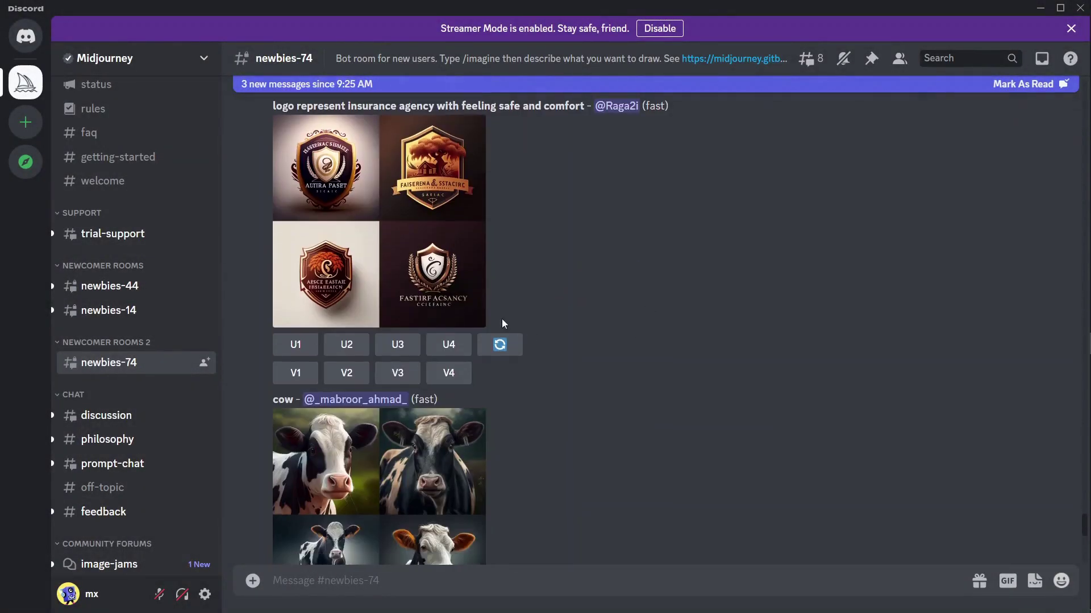
left_click(393, 236)
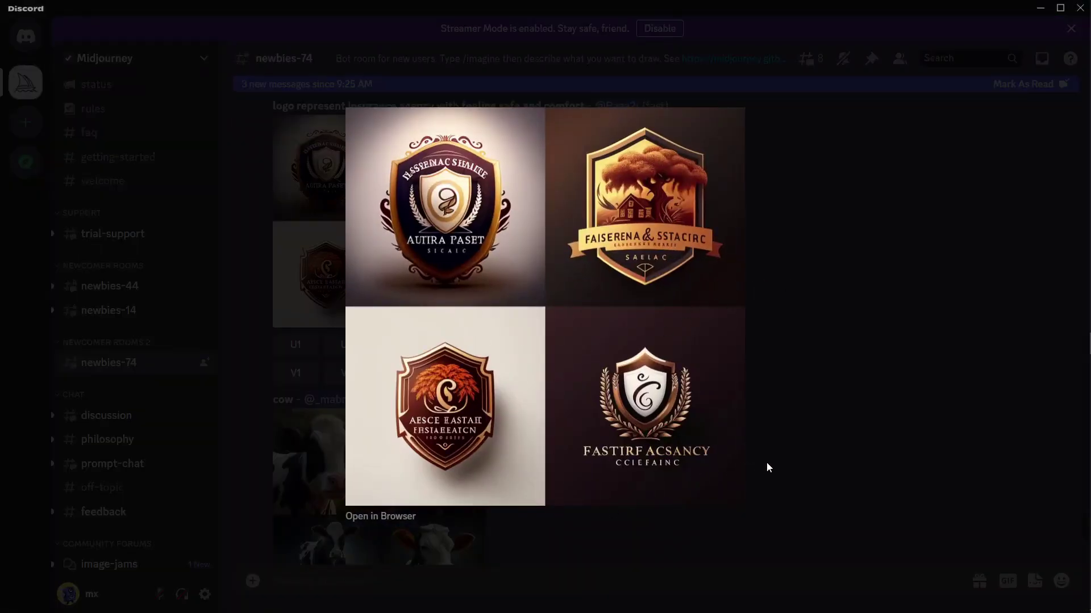
left_click(382, 517)
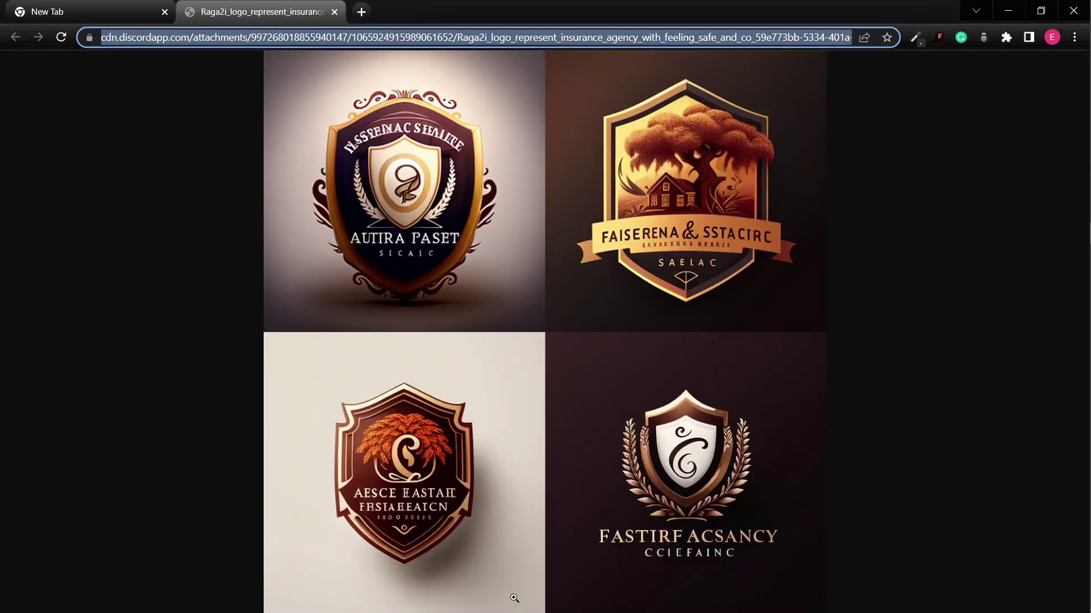
left_click(709, 591)
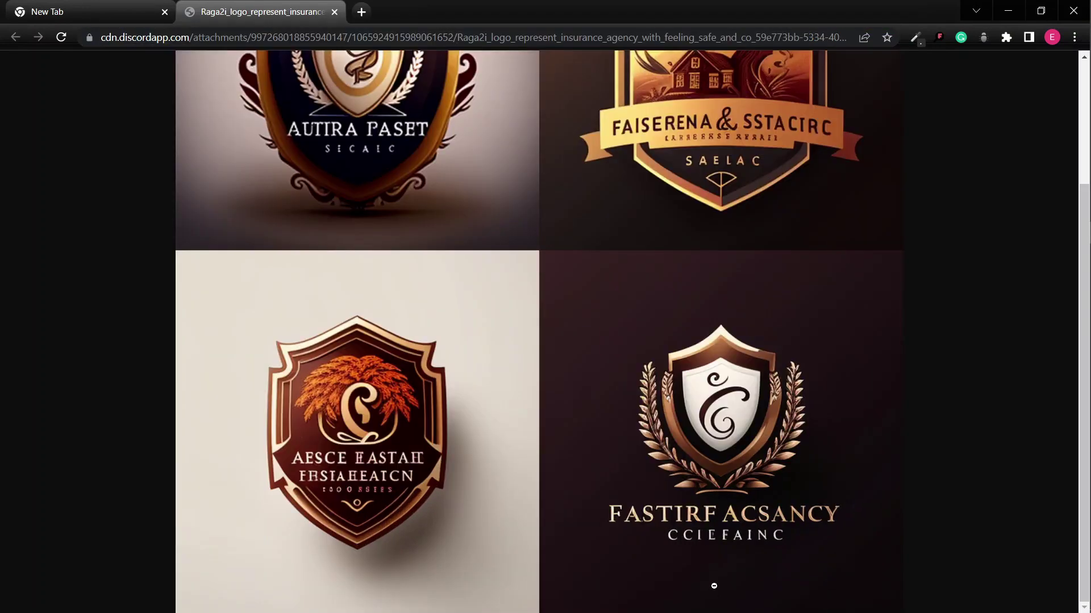
left_click(714, 586)
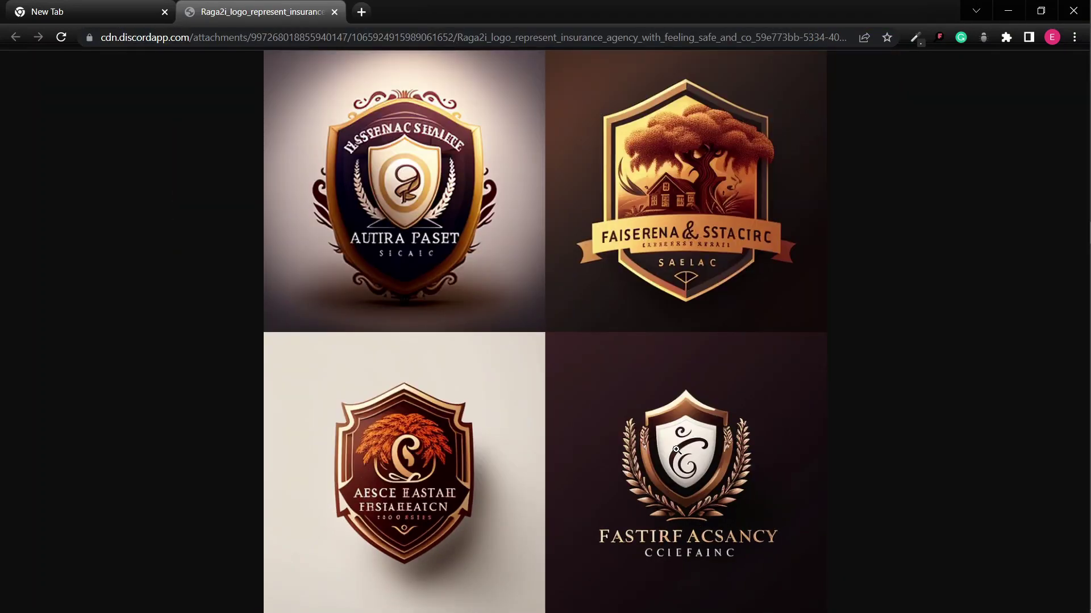
left_click(1007, 11)
left_click(808, 376)
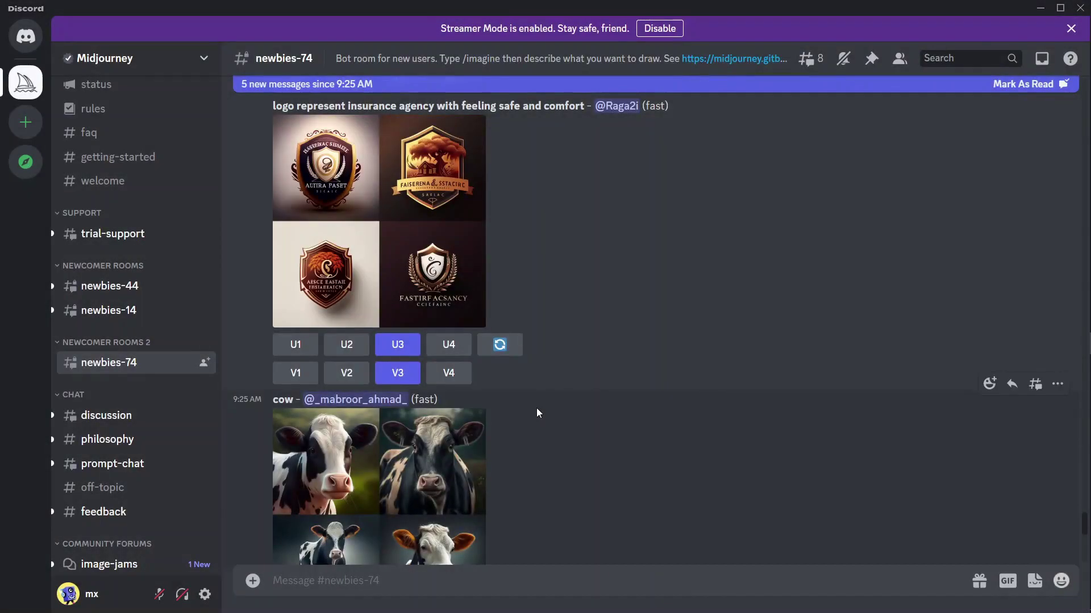
Run /imagine in newbies-74 with the prompt "create a logo for a pet company that specializes in dogs".
scroll(536, 408, "down", 5)
scroll(585, 427, "down", 10)
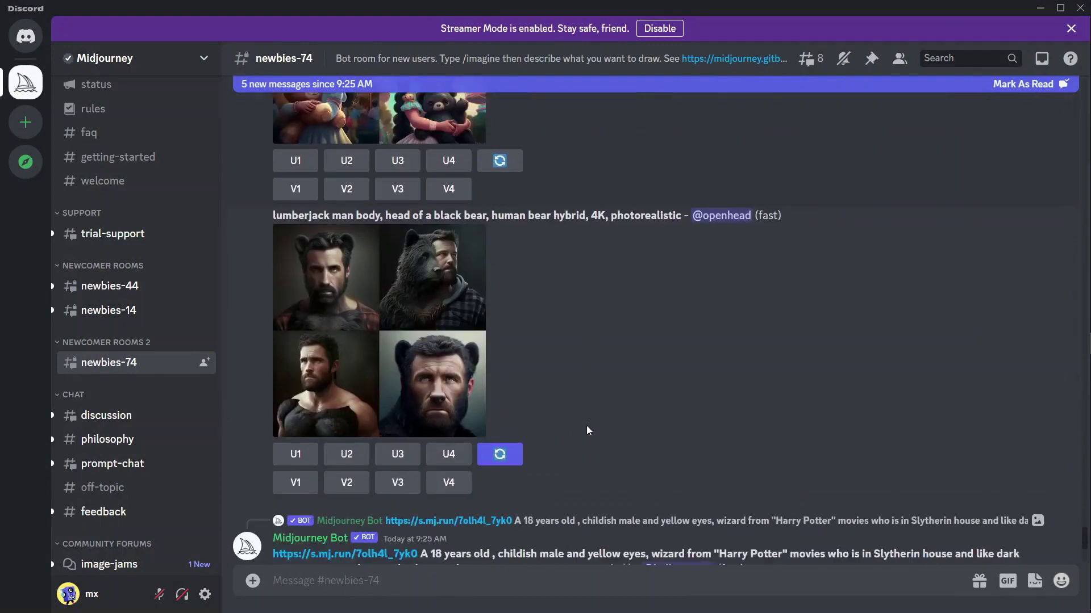
scroll(587, 426, "down", 6)
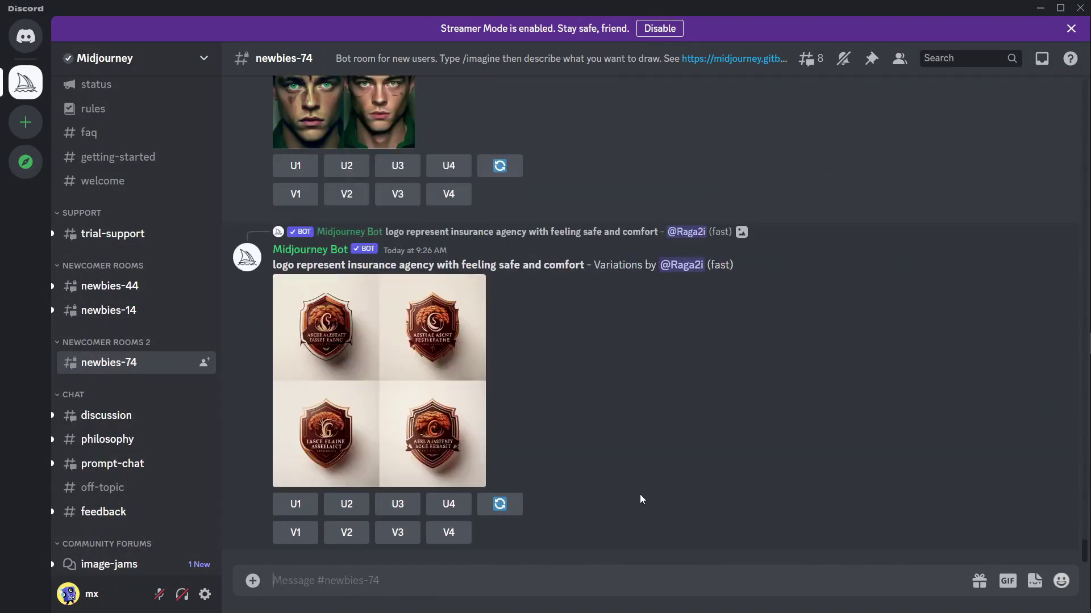
type("/imagin")
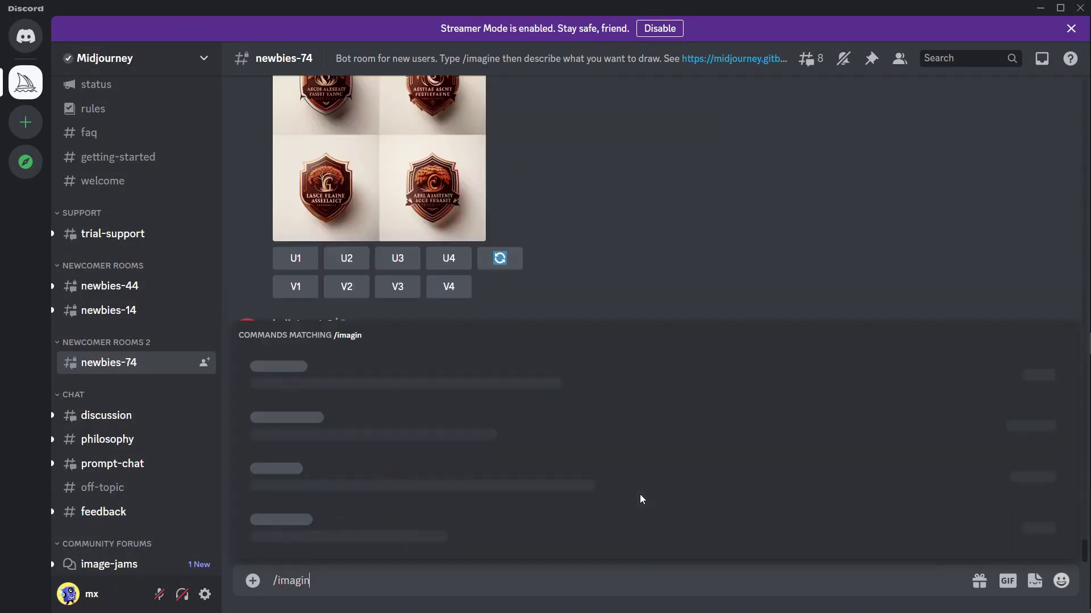
type("e")
left_click(401, 537)
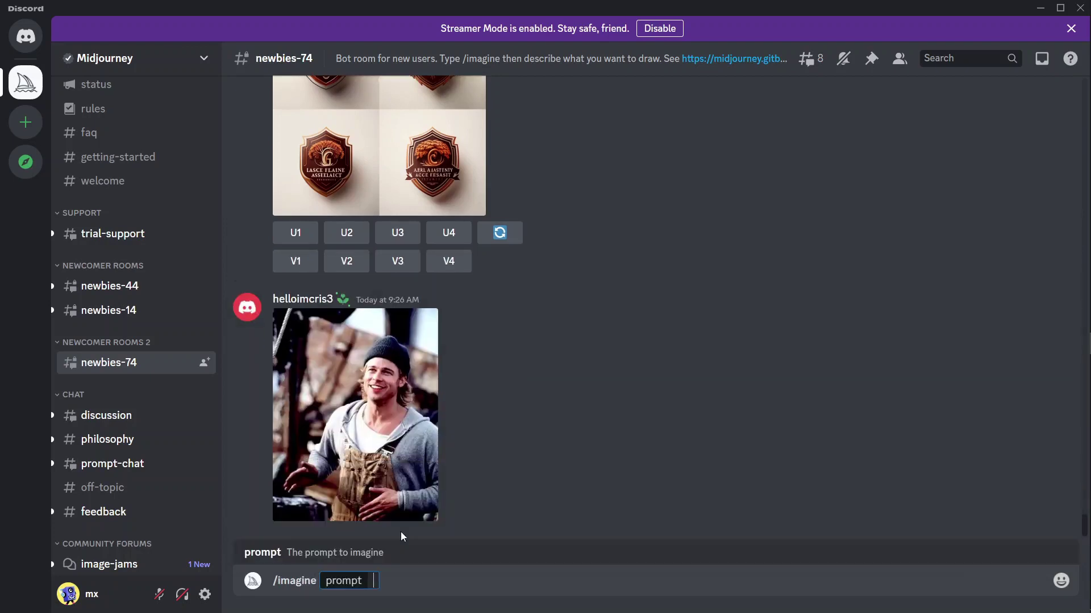
type("create a loog")
key("BackSpace")
key("BackSpace")
type("go for a")
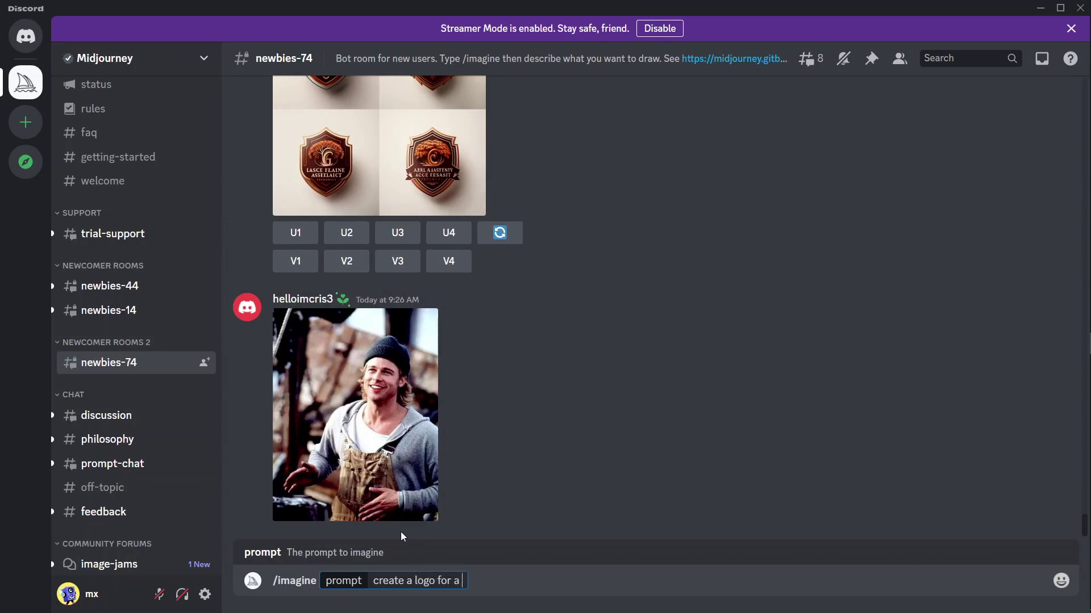
type(" pet company that ")
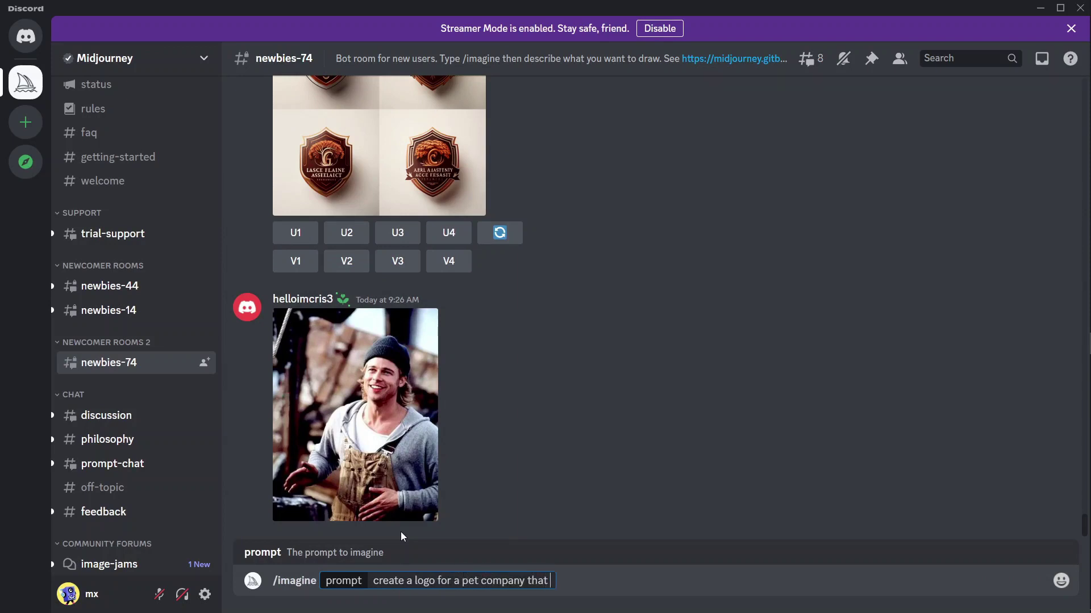
type("specializes in")
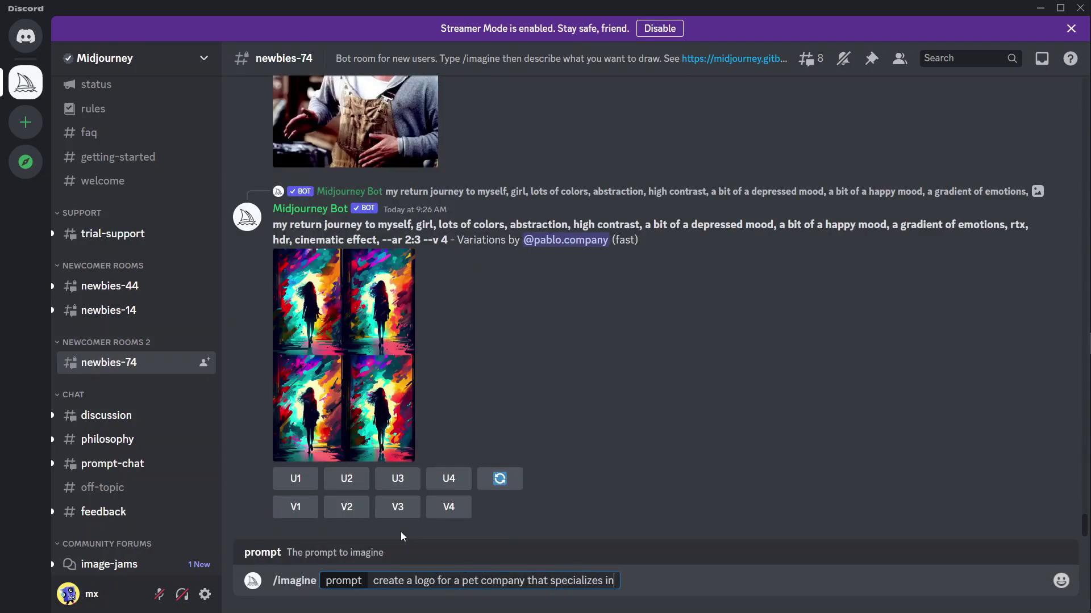
type(" dogs")
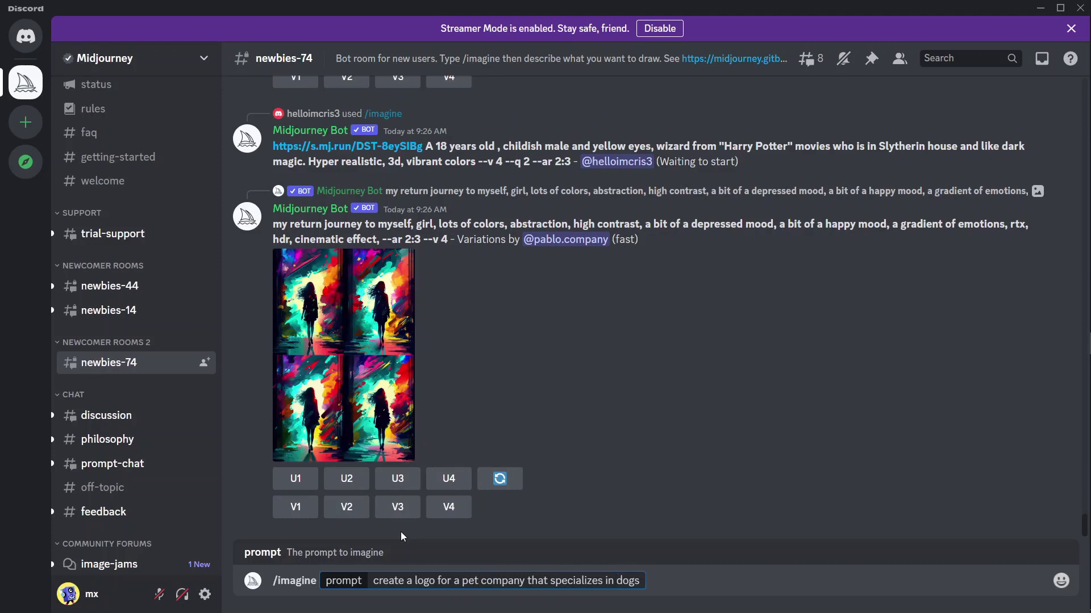
key("Return")
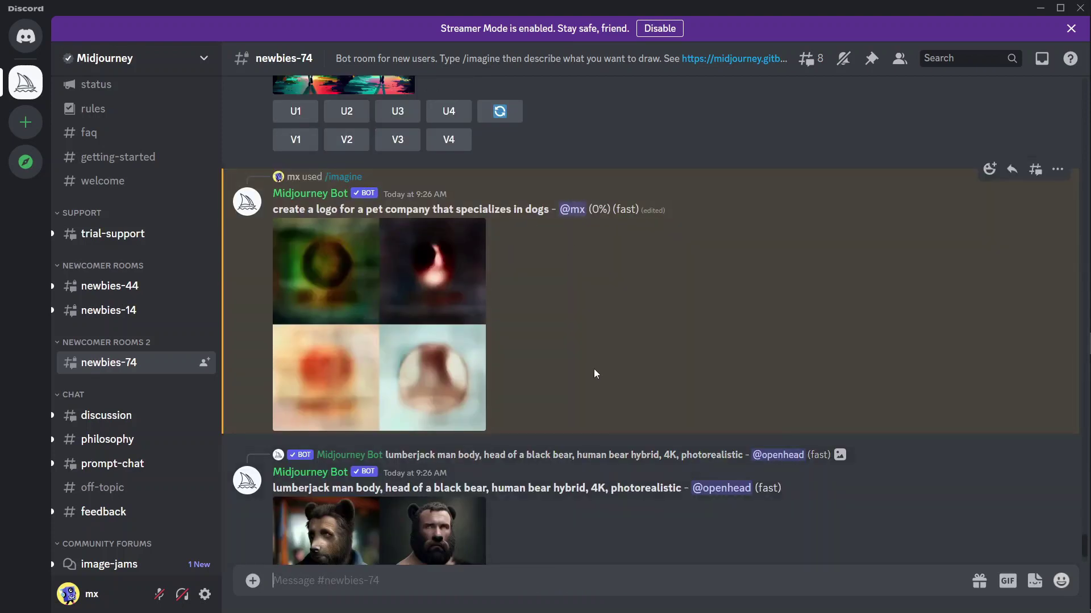
Examine the finished dog-company logo grid enlarged, then close the preview.
scroll(689, 418, "up", 5)
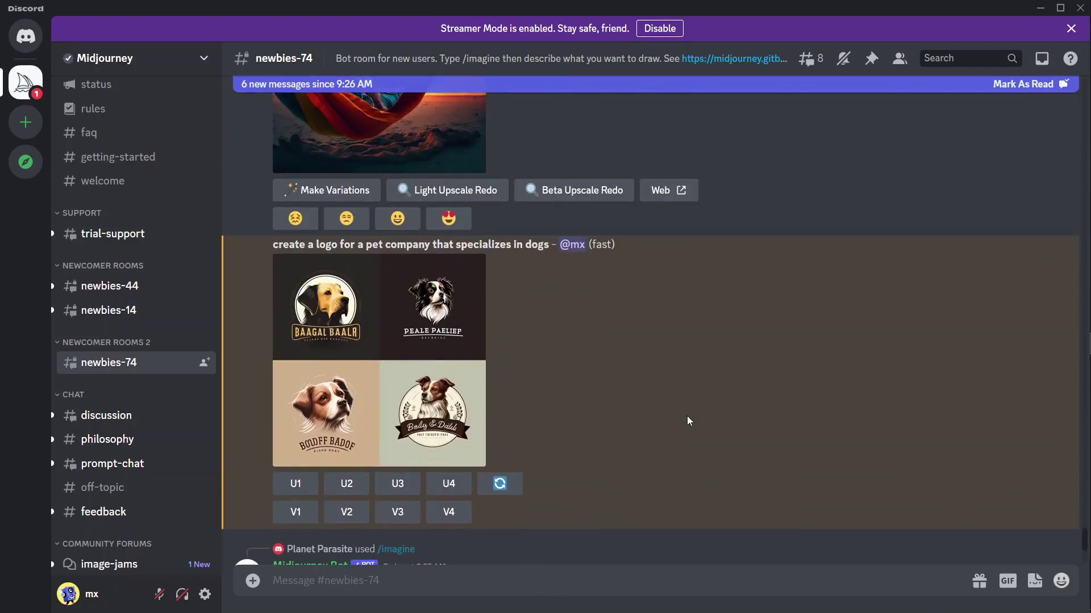
left_click(311, 401)
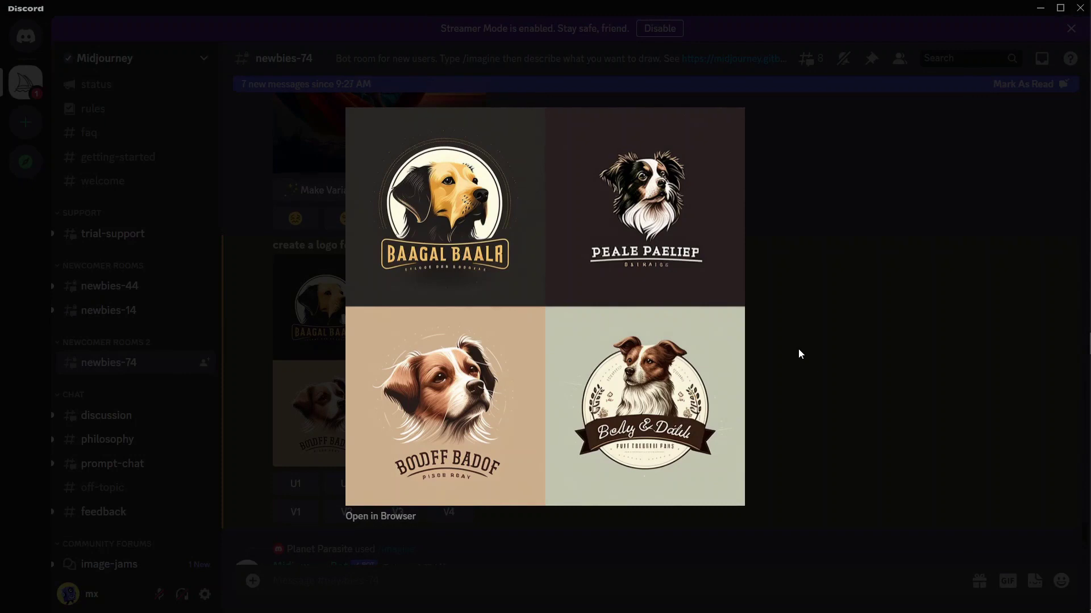
left_click(799, 348)
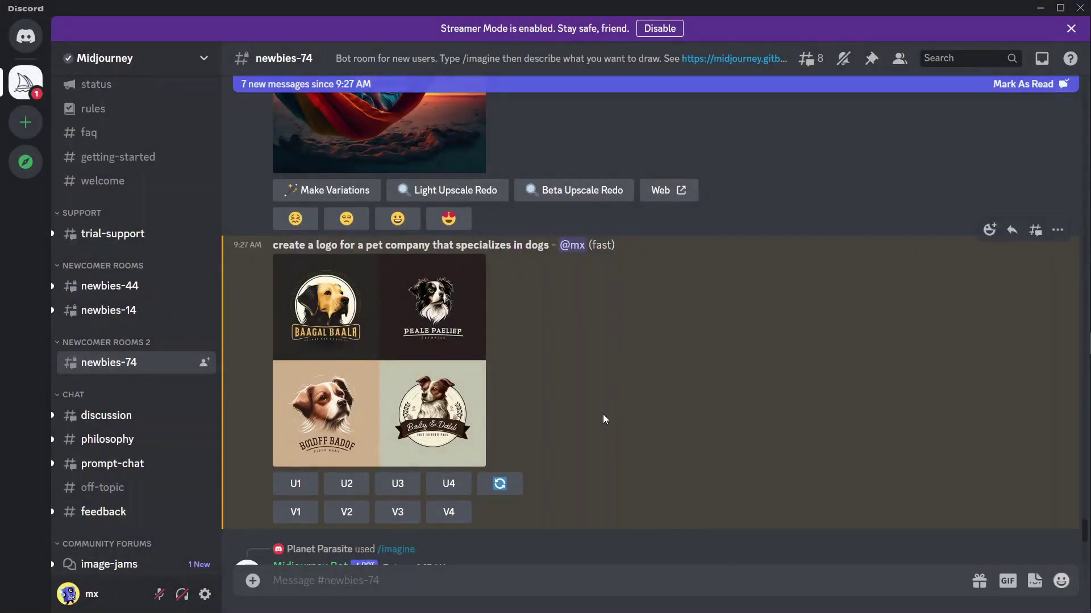
Copy the dog-logo prompt and run it again with /imagine, adding "vector simple minimalistic" at the end.
scroll(607, 411, "down", 3)
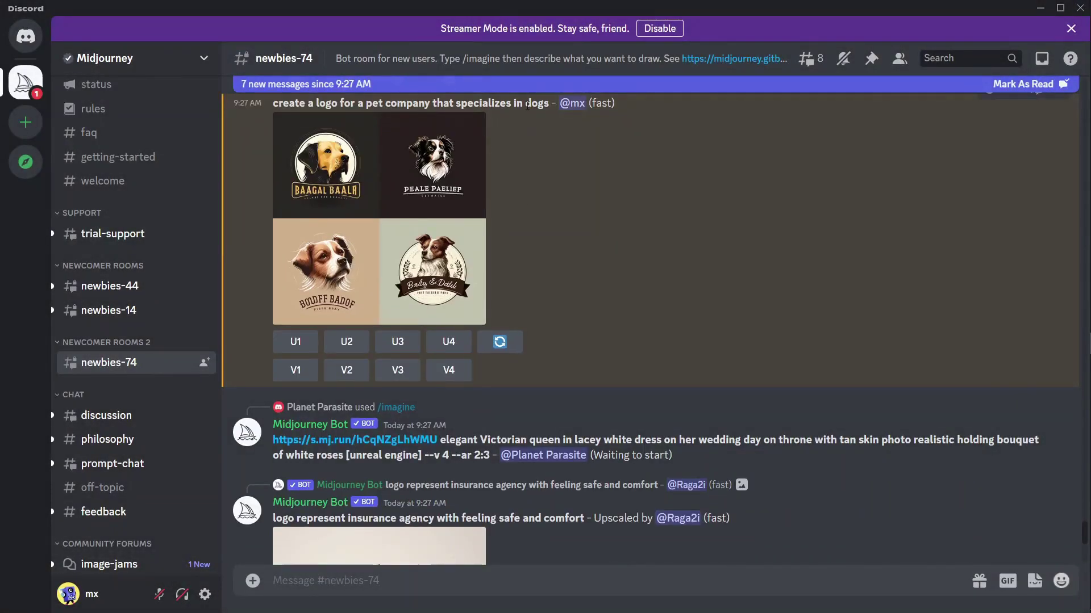
left_click_drag(551, 106, 275, 104)
key("ctrl+c")
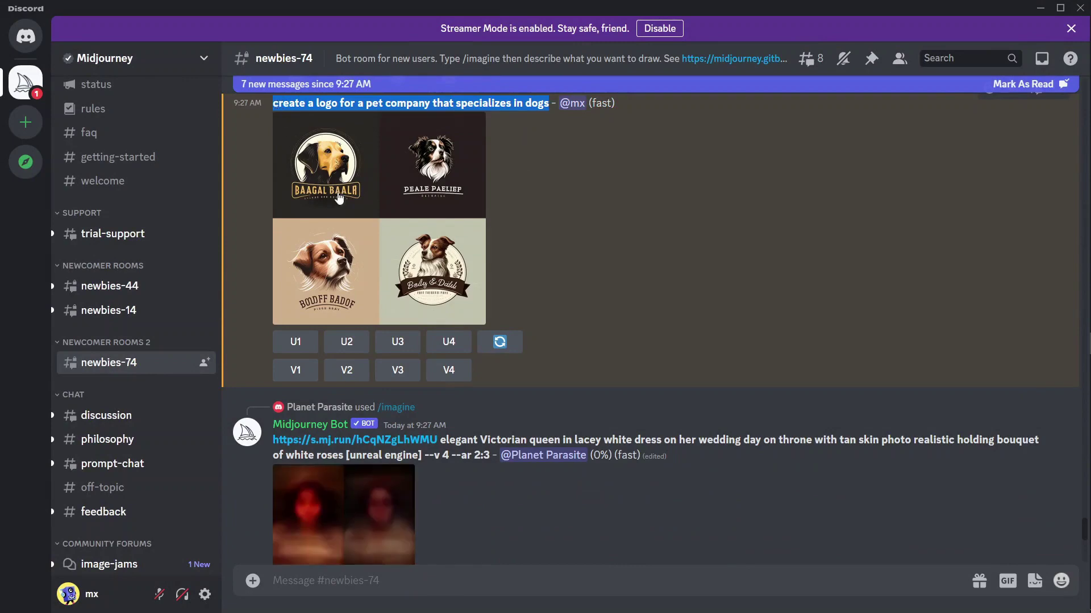
scroll(547, 333, "down", 10)
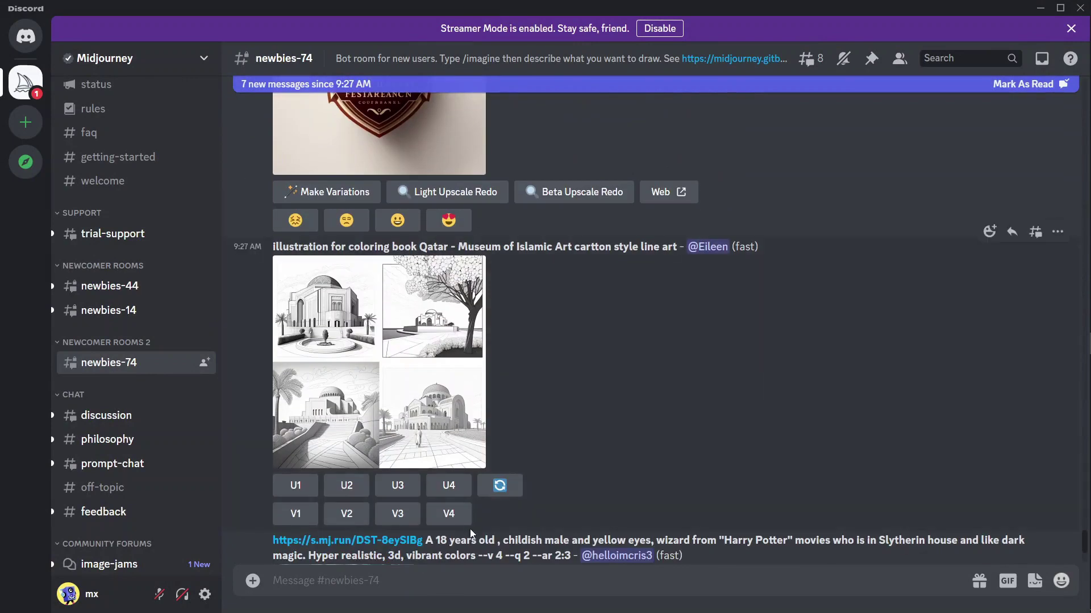
left_click(497, 580)
type("/imagine")
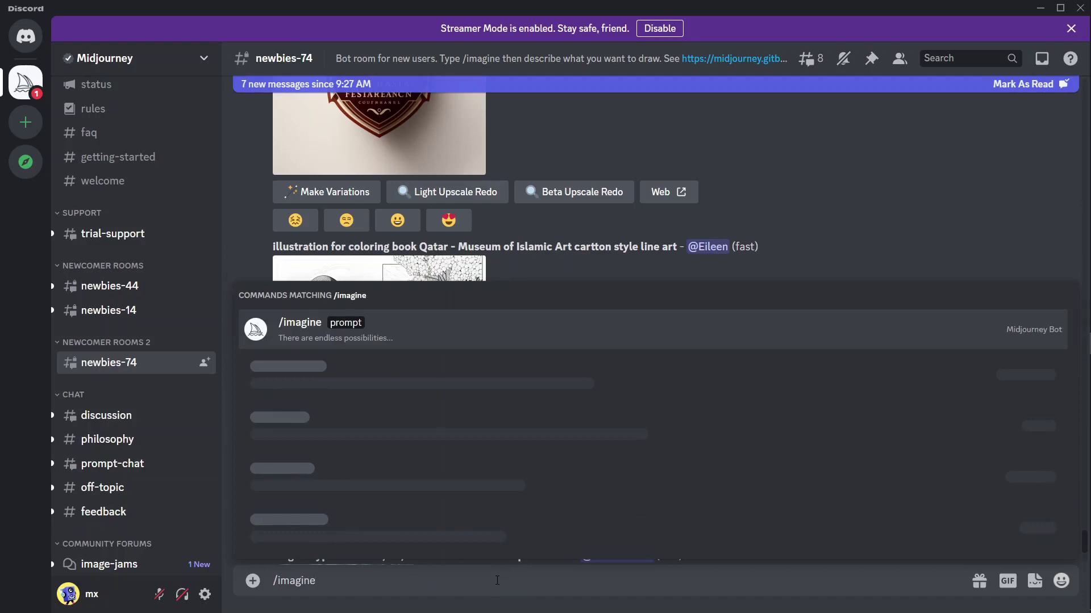
key("Tab")
key("ctrl+v")
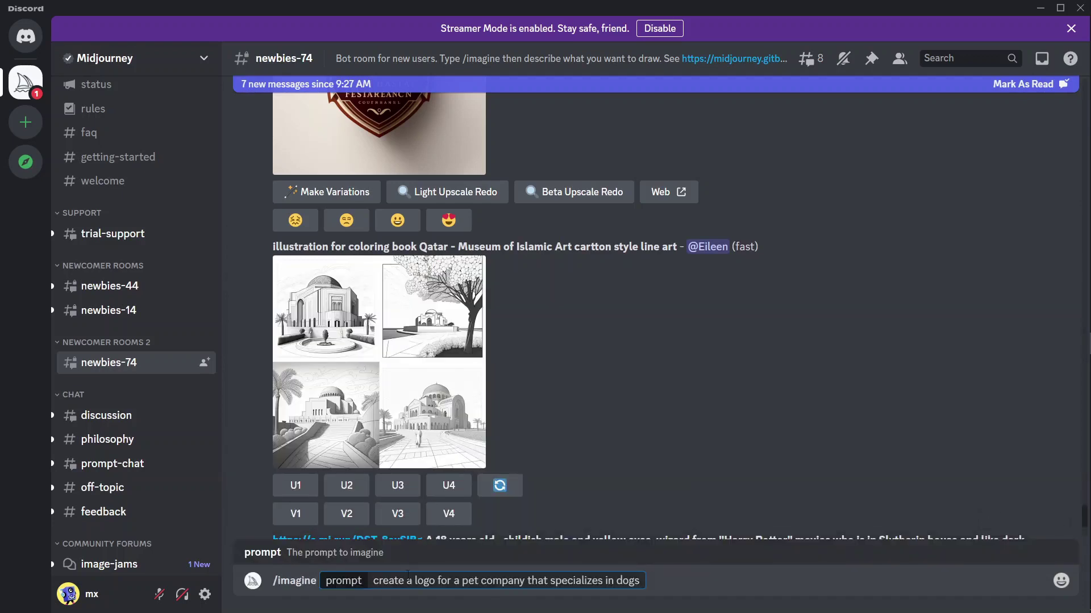
type("vector simple mini")
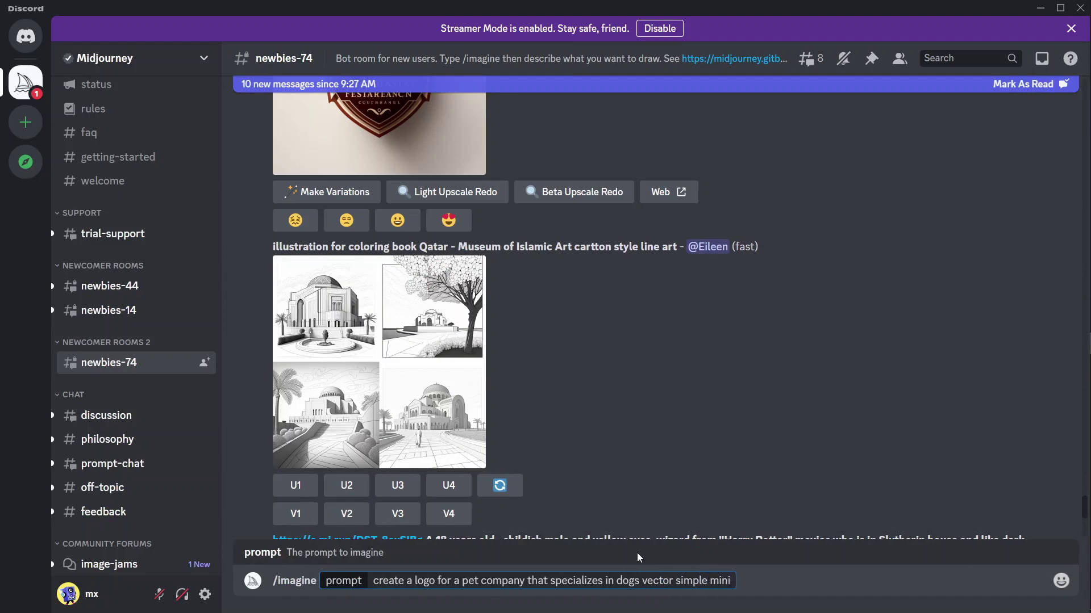
type("malistic")
key("Return")
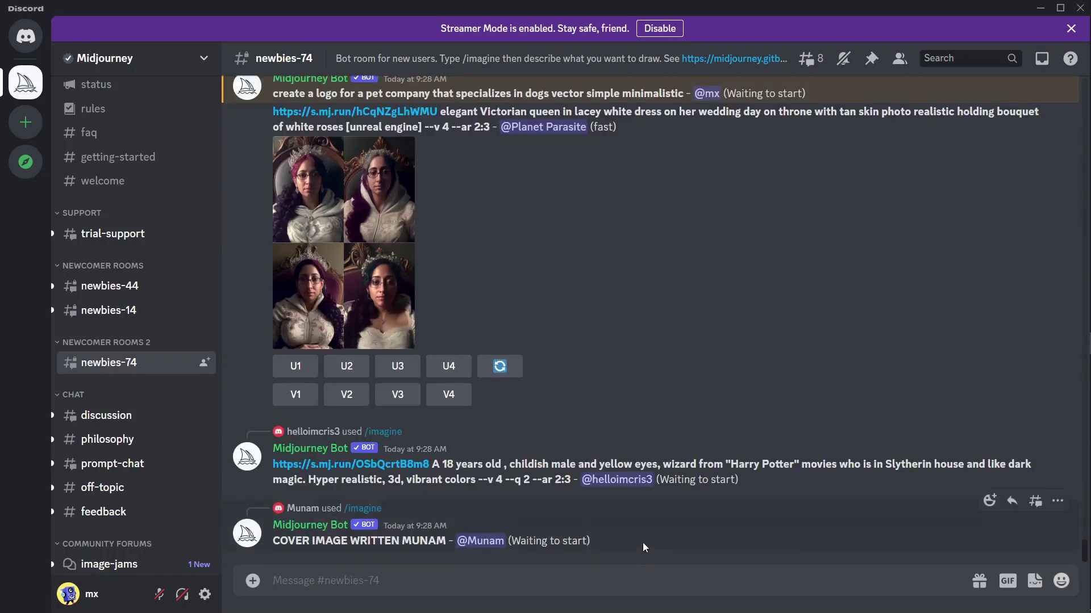
Find the "vector simple minimalistic" logo job in the channel and follow its generation progress.
scroll(419, 330, "up", 10)
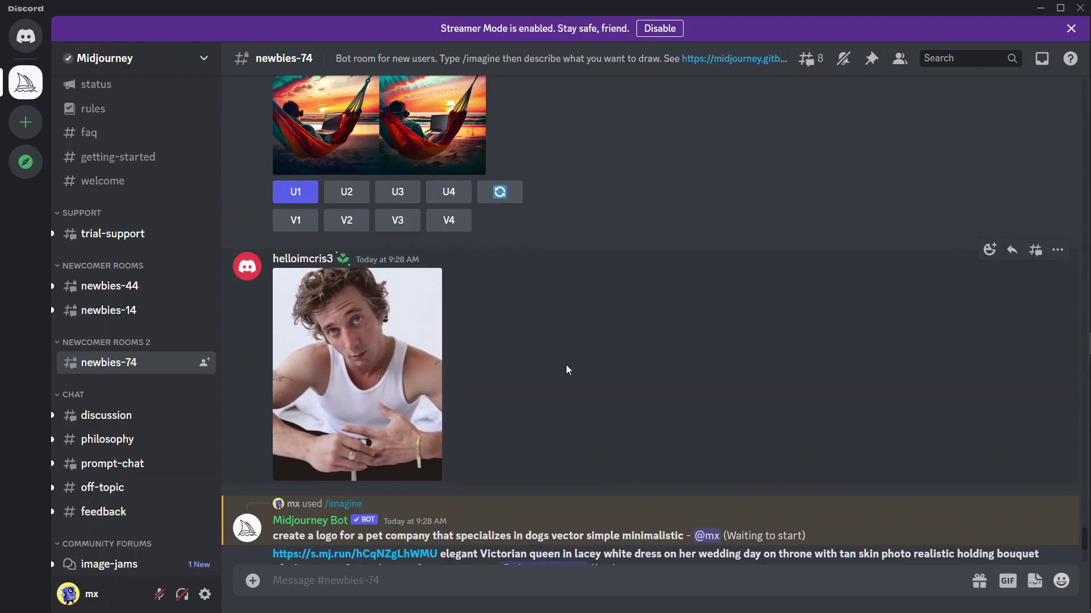
scroll(511, 363, "down", 2)
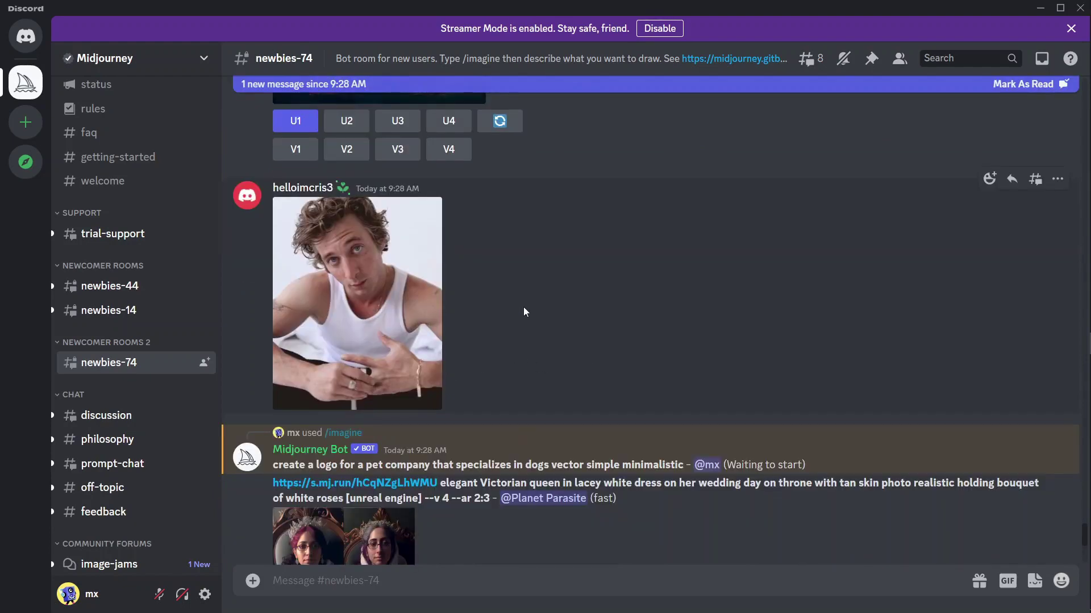
scroll(524, 311, "down", 3)
scroll(482, 292, "up", 3)
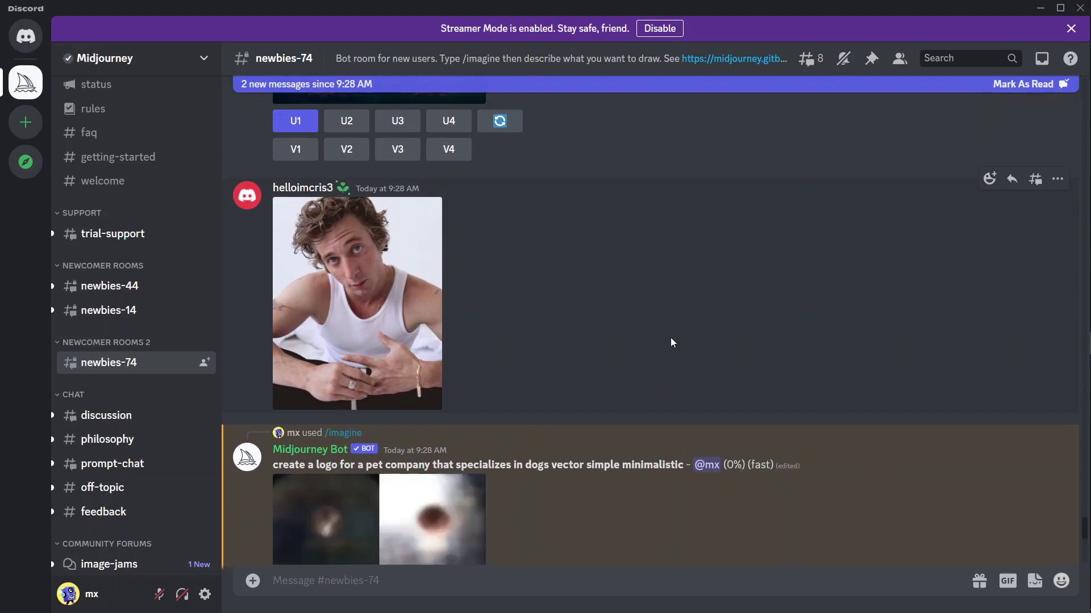
scroll(671, 345, "down", 3)
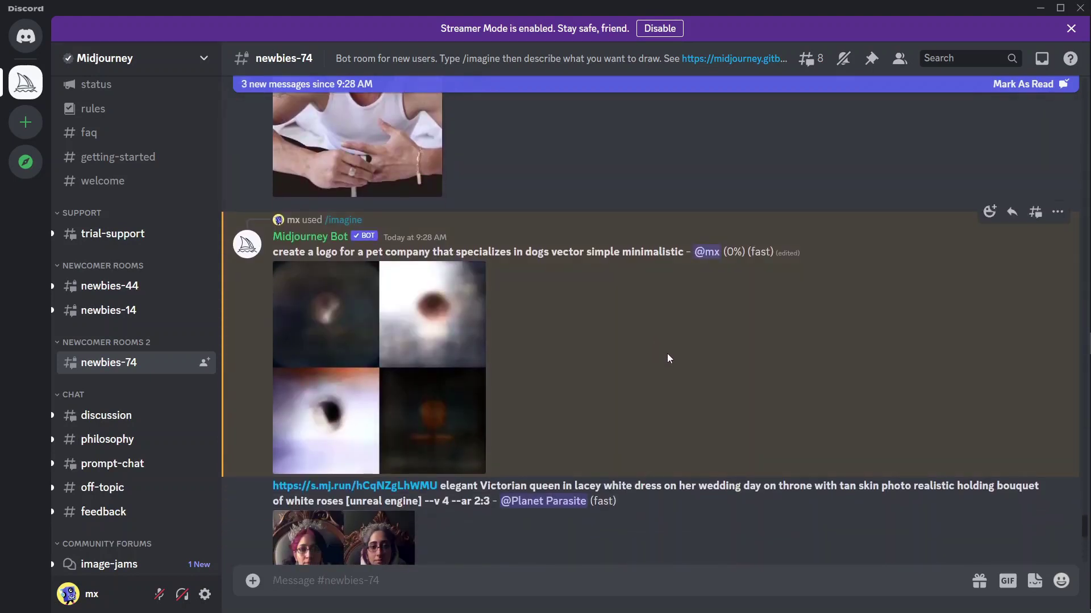
scroll(668, 358, "down", 1)
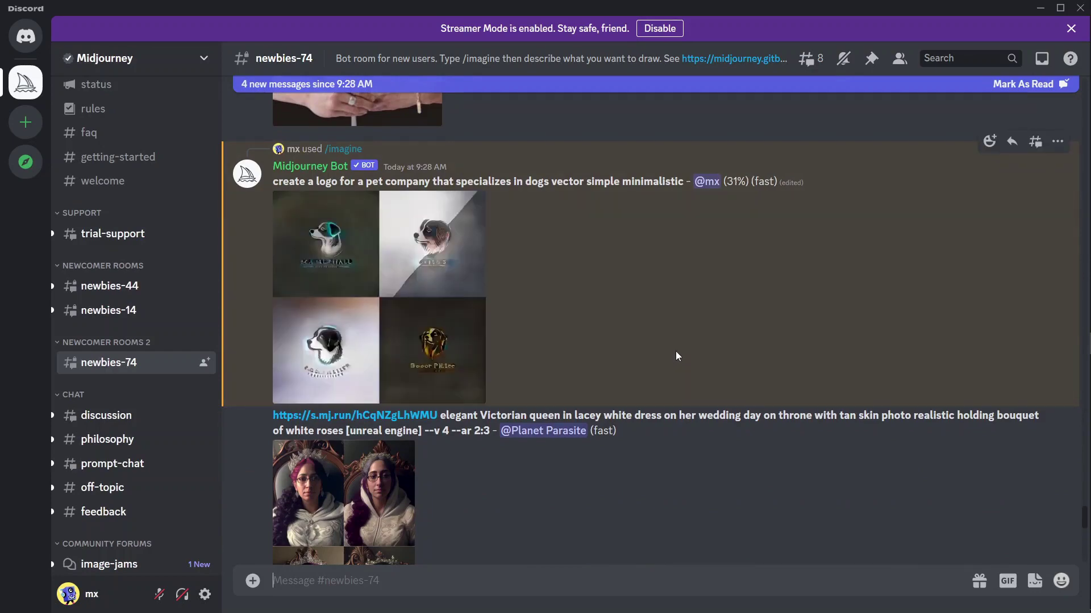
Locate the finished minimalistic dog-logo grid among the newest messages and examine it enlarged.
scroll(573, 370, "down", 5)
scroll(572, 371, "down", 15)
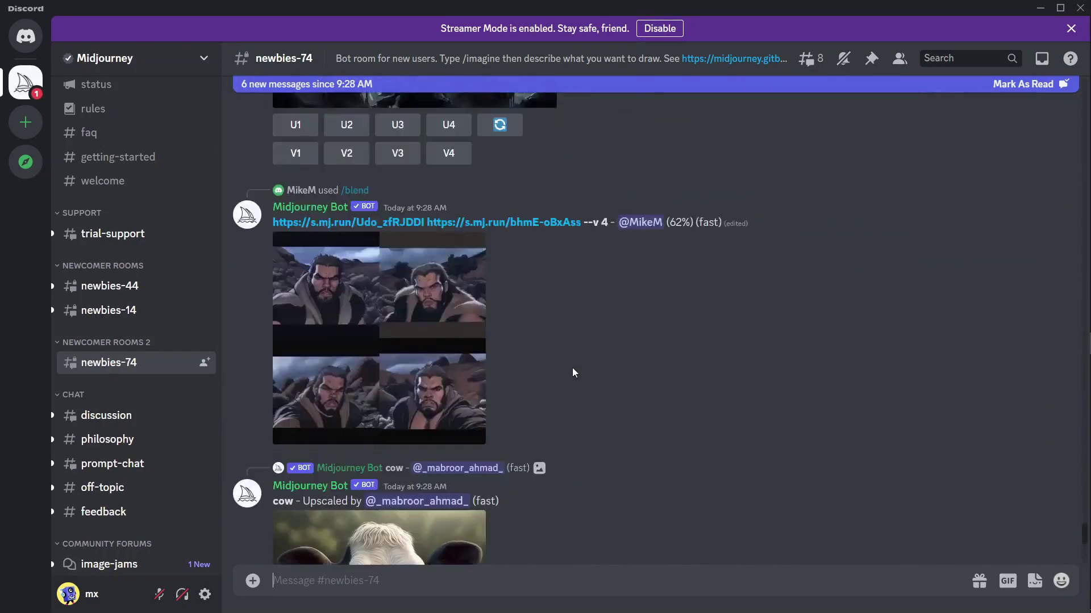
scroll(573, 372, "down", 15)
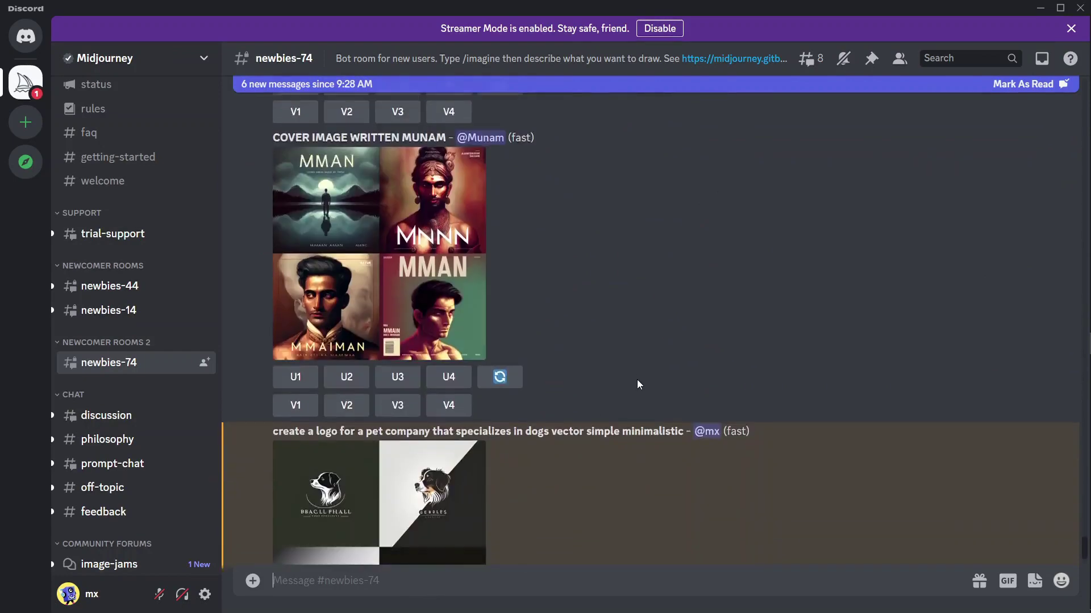
scroll(640, 384, "up", 4)
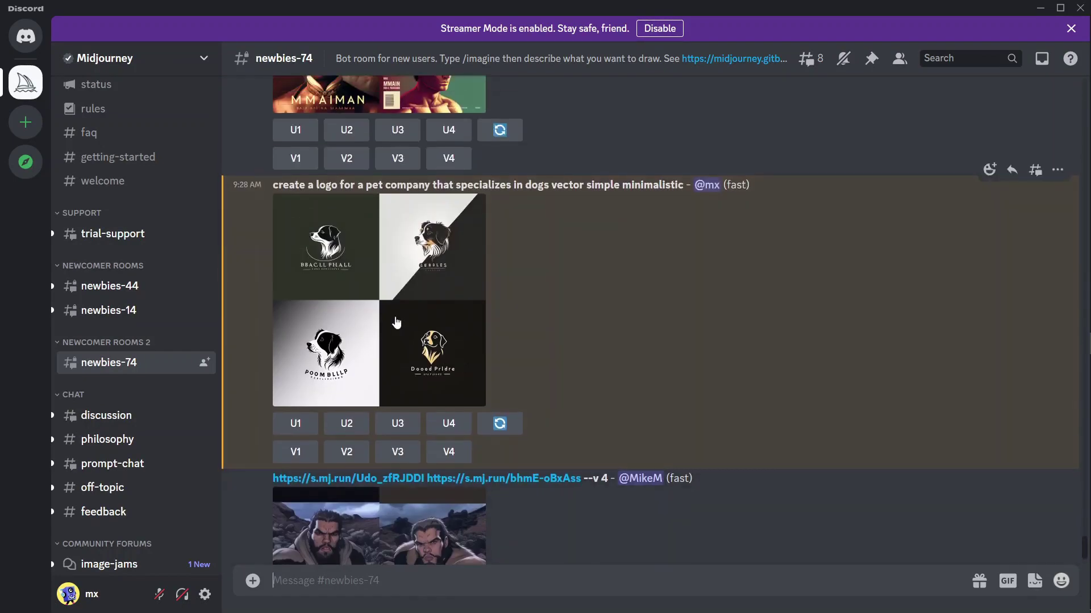
left_click(480, 372)
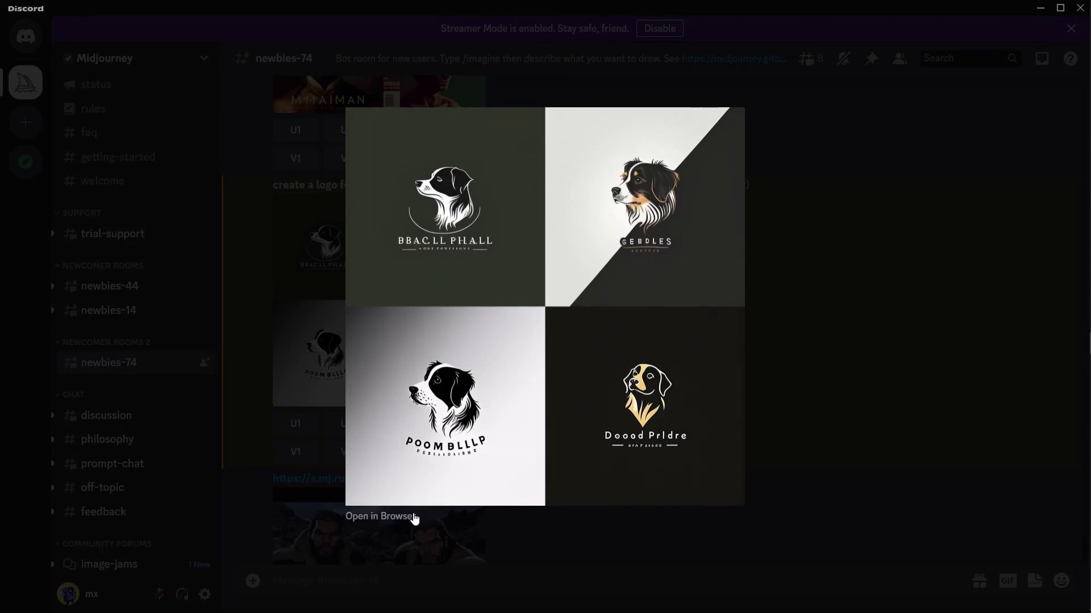
left_click(822, 392)
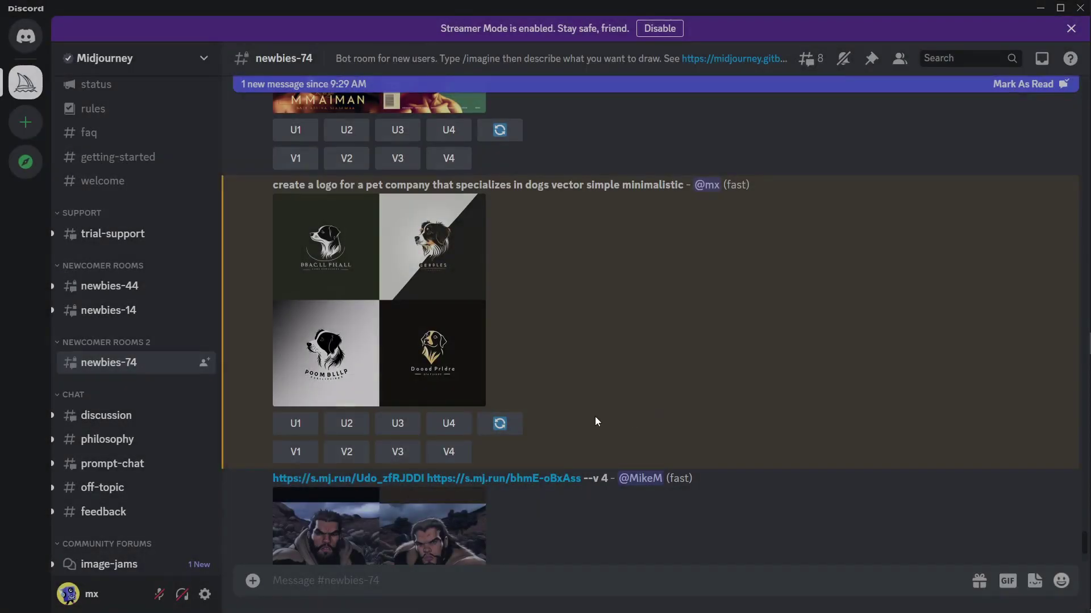
left_click(449, 398)
left_click(857, 410)
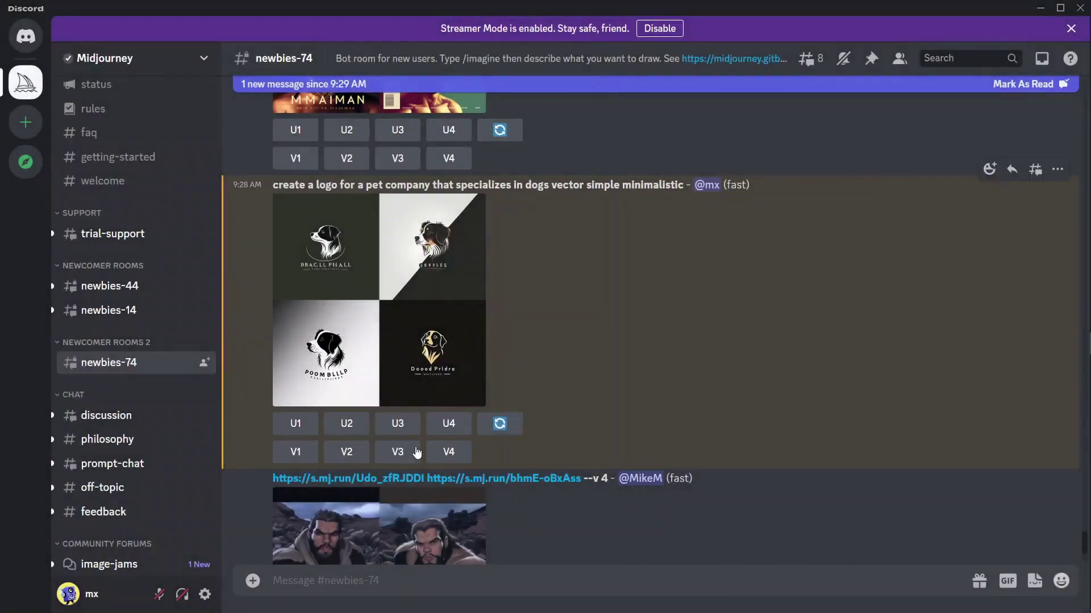
Generate variations of the fourth minimalistic dog logo and examine the variation grid up close in the browser.
left_click(453, 458)
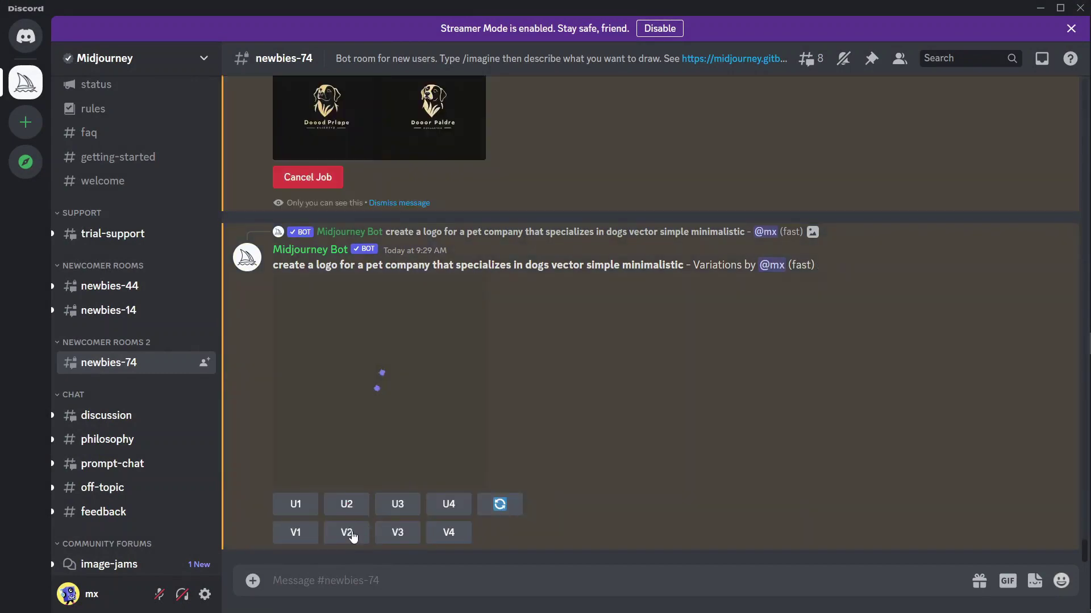
left_click(417, 377)
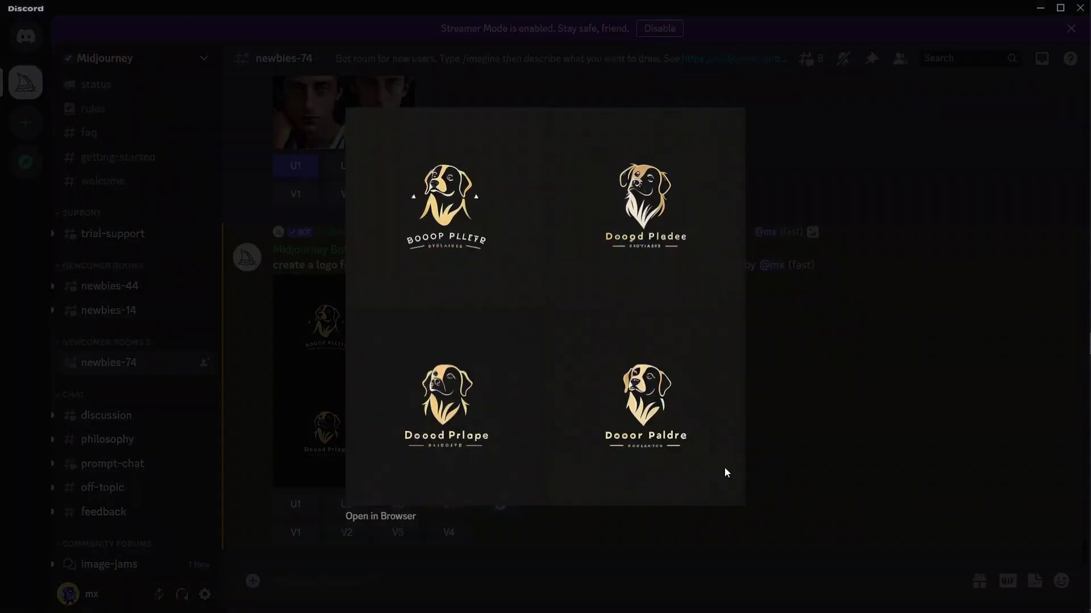
left_click(392, 518)
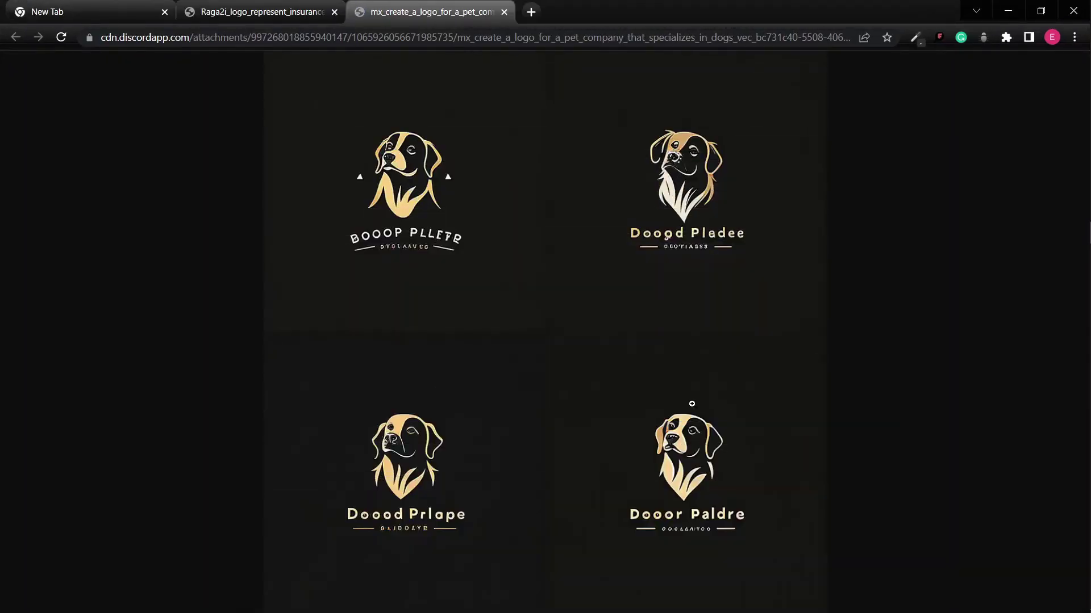
left_click(573, 390)
left_click(573, 390)
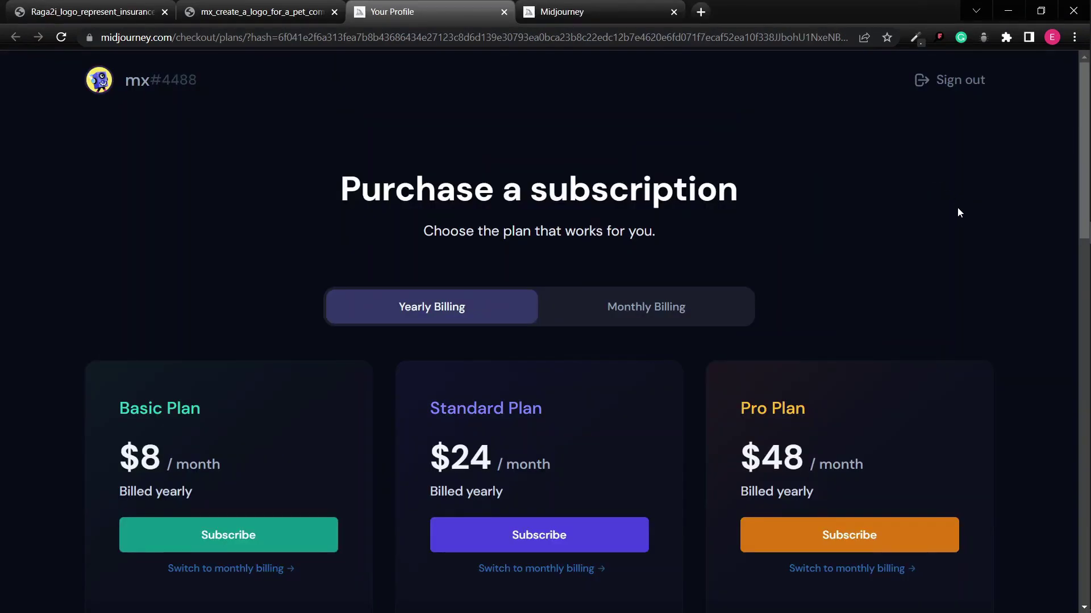
Examine the prices and included features of the Basic, Standard and Pro subscription plans under yearly billing.
scroll(955, 206, "down", 4)
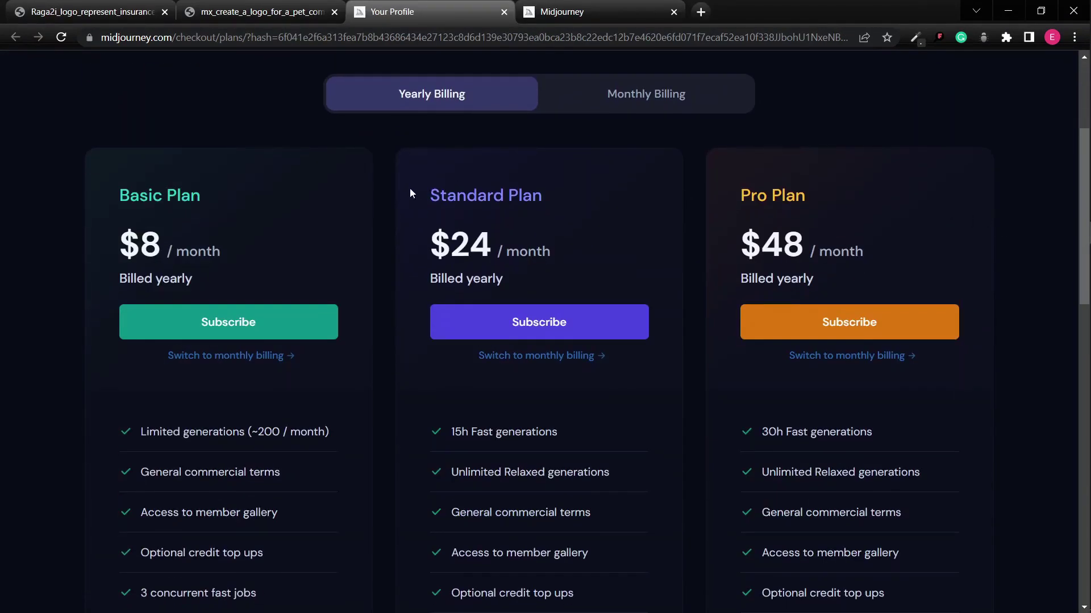
scroll(386, 193, "down", 3)
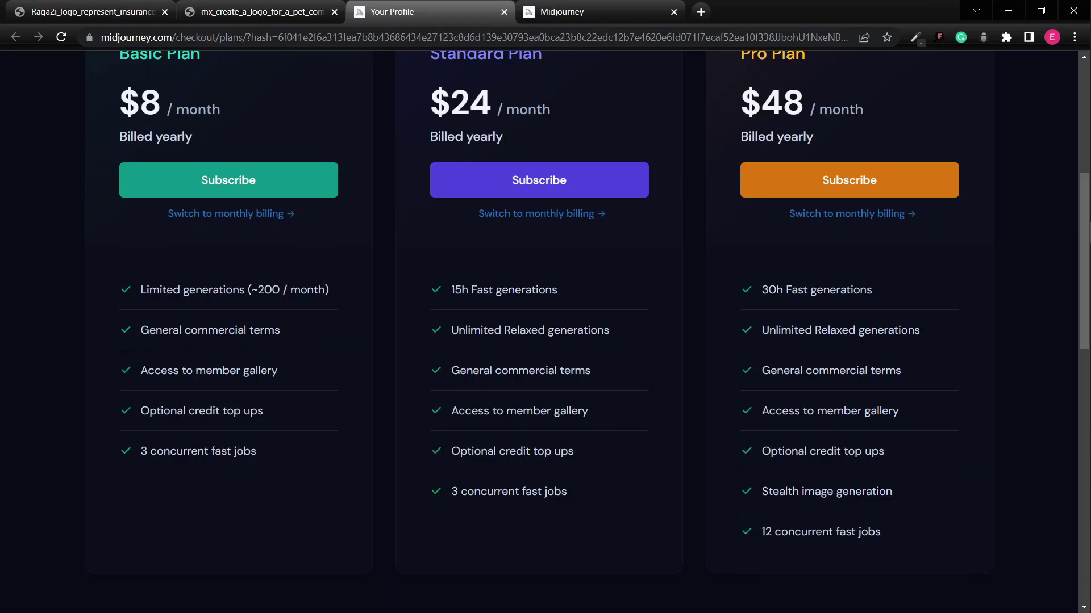
Open the Community Showcase from the Midjourney home page and browse the recent member images and their prompts.
left_click(595, 12)
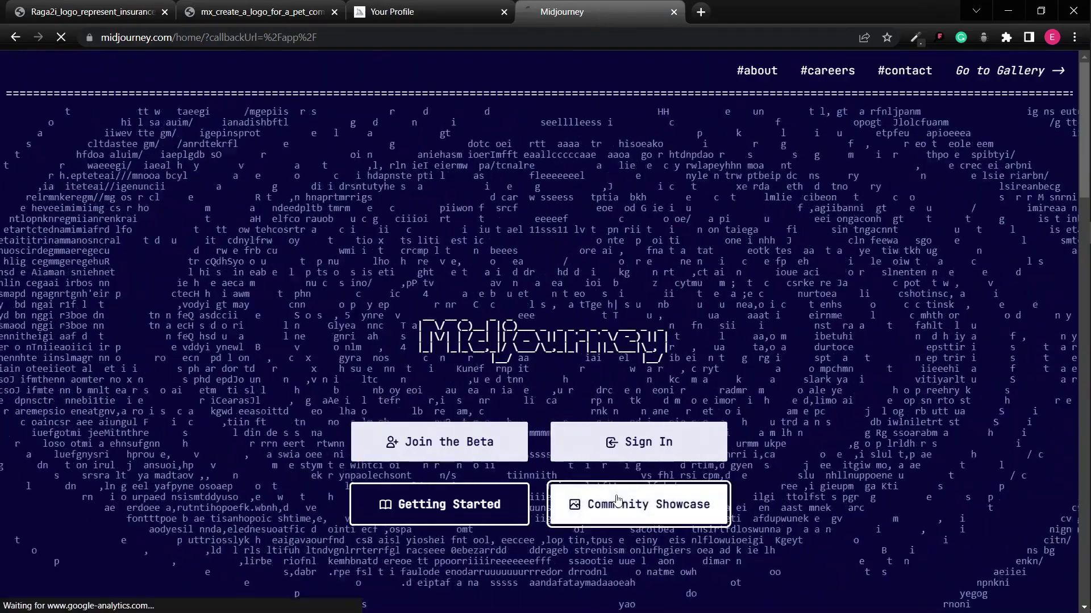
left_click(639, 505)
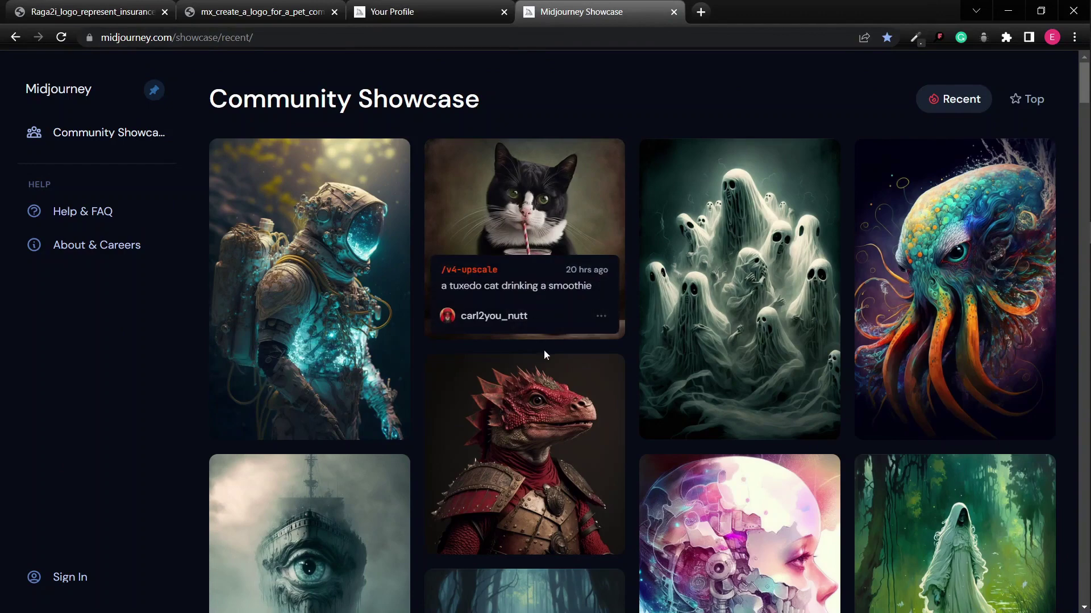
scroll(735, 471, "down", 5)
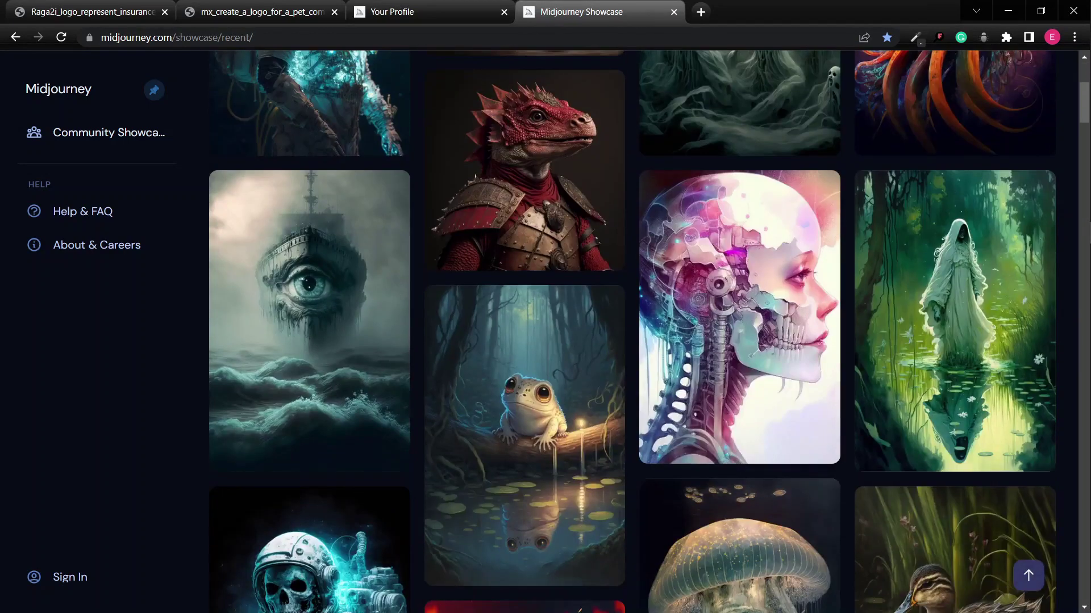
scroll(366, 336, "down", 2)
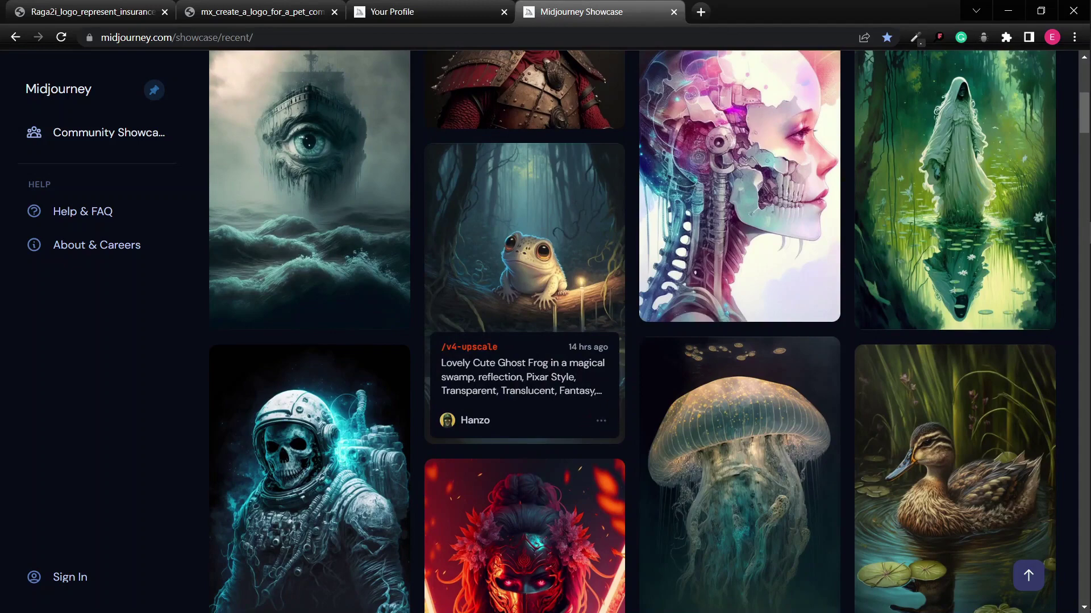
scroll(686, 393, "down", 7)
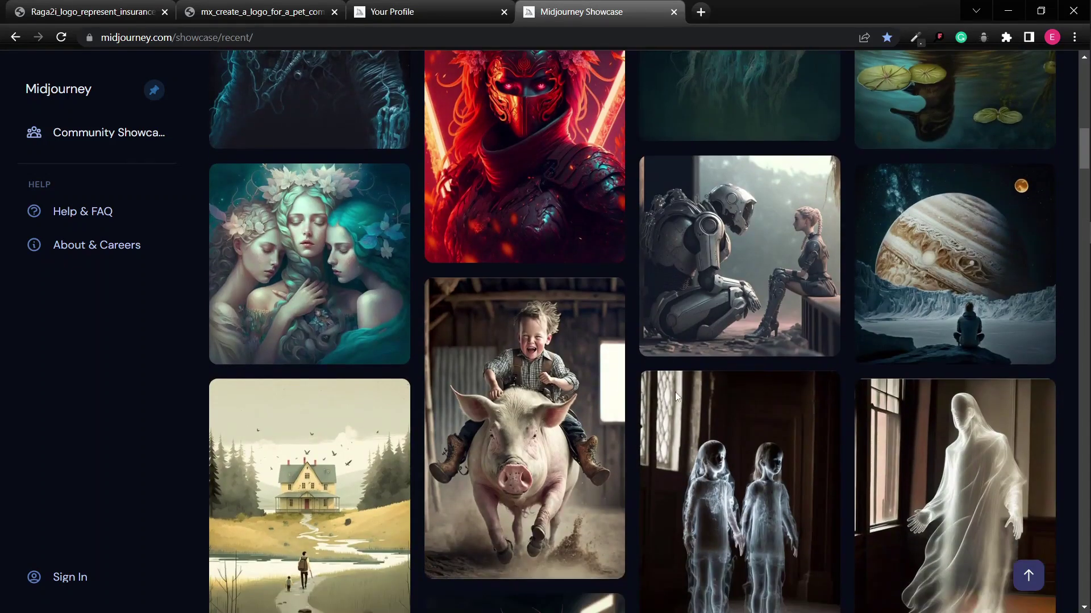
scroll(835, 427, "down", 4)
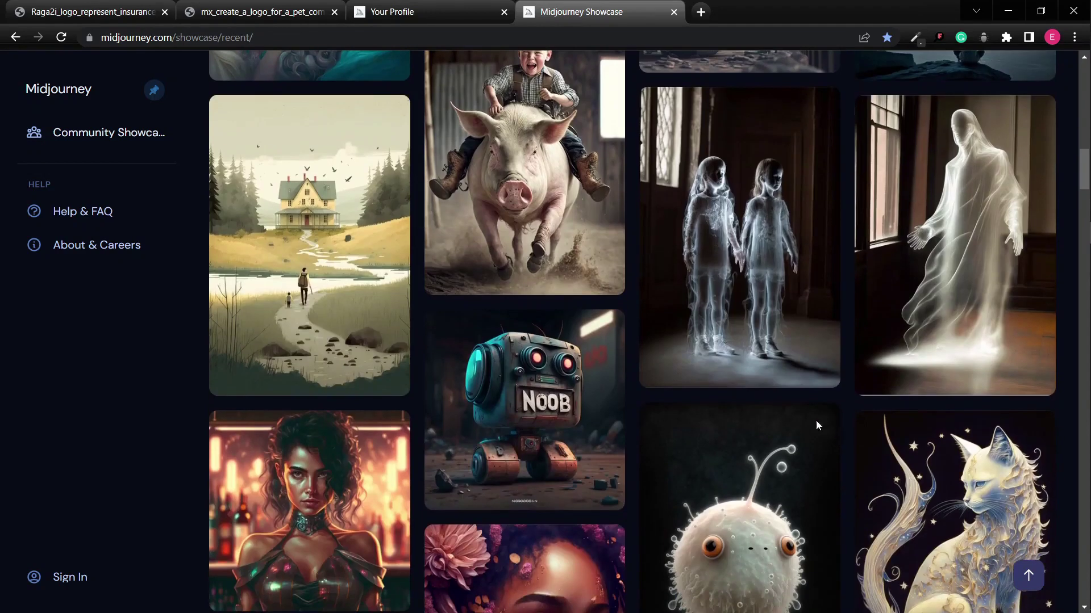
scroll(537, 405, "down", 3)
scroll(360, 368, "down", 3)
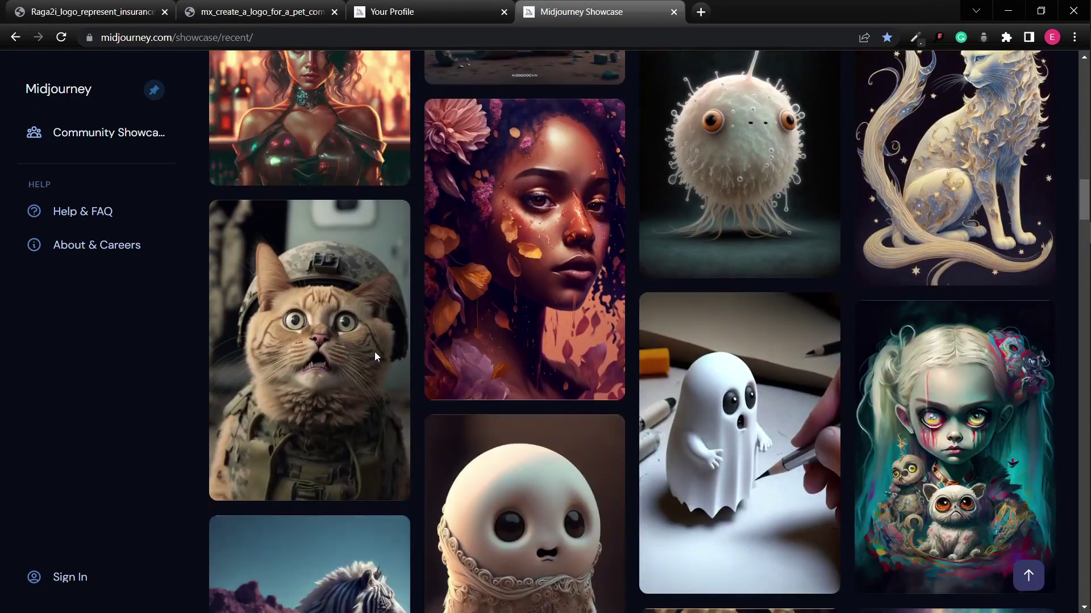
scroll(723, 474, "down", 4)
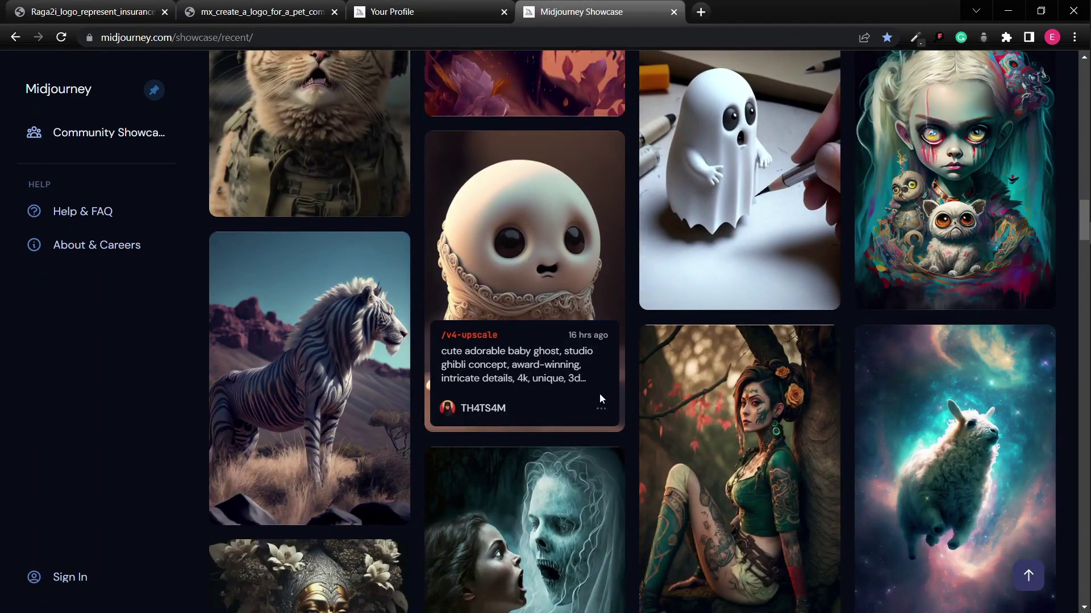
scroll(741, 434, "down", 5)
scroll(524, 423, "down", 4)
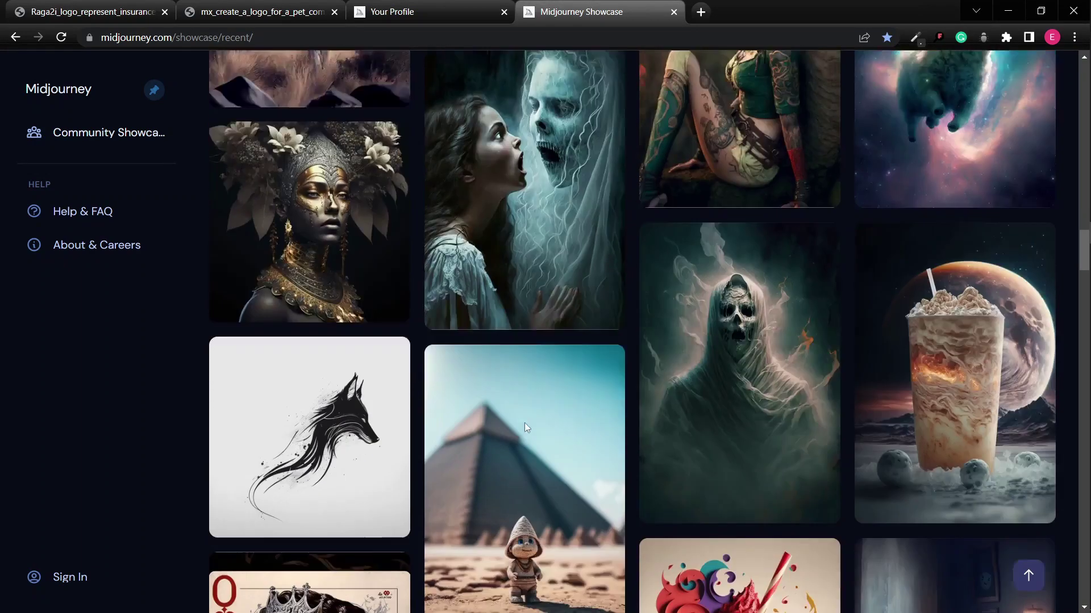
scroll(525, 427, "down", 3)
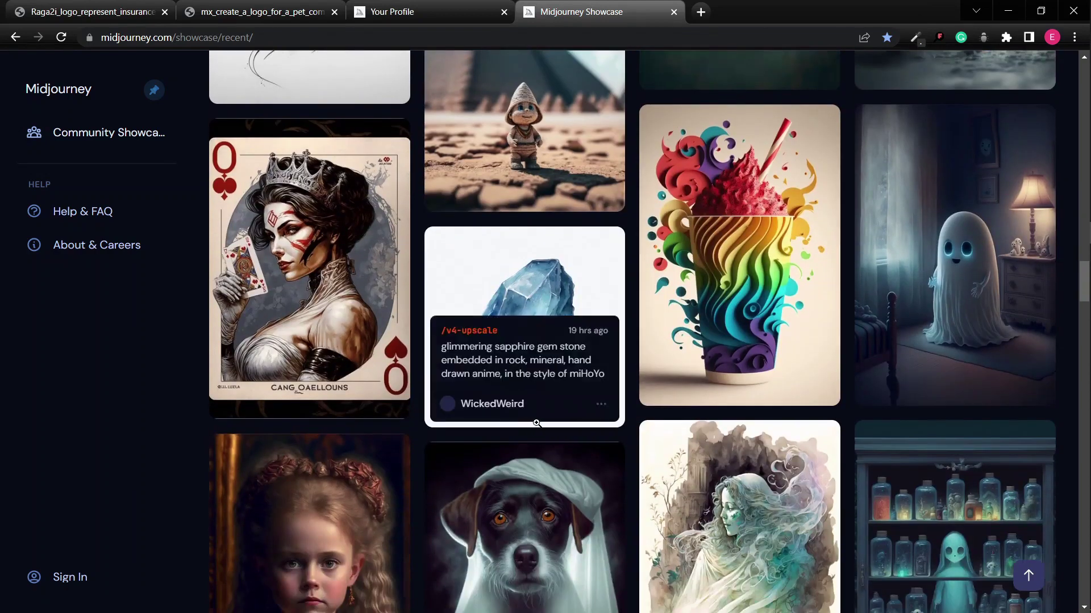
scroll(526, 427, "down", 4)
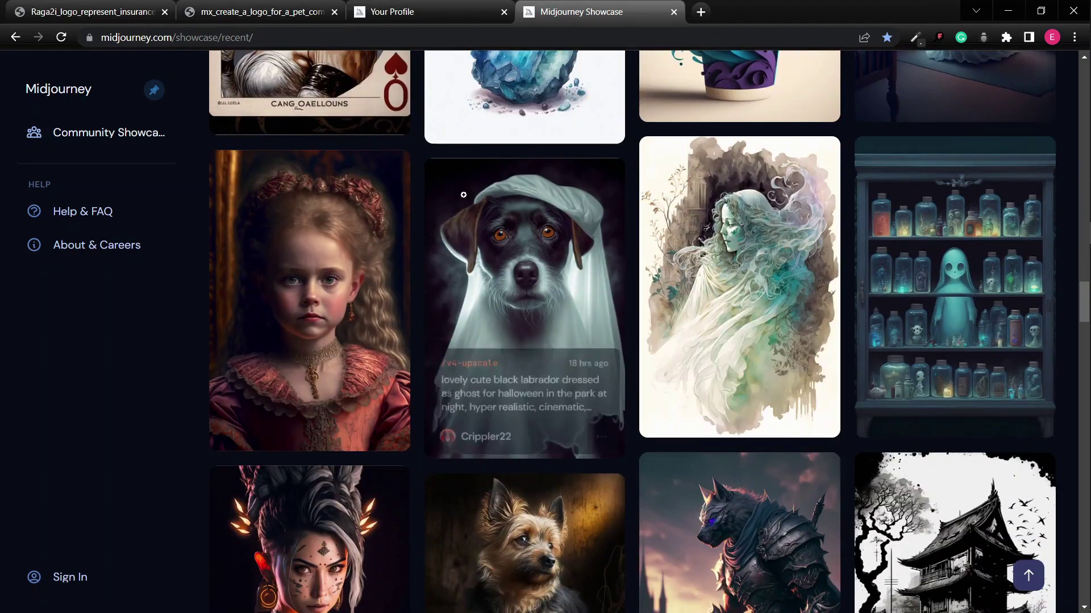
Return to the subscription plans page and switch the plan pricing to monthly billing.
left_click(435, 16)
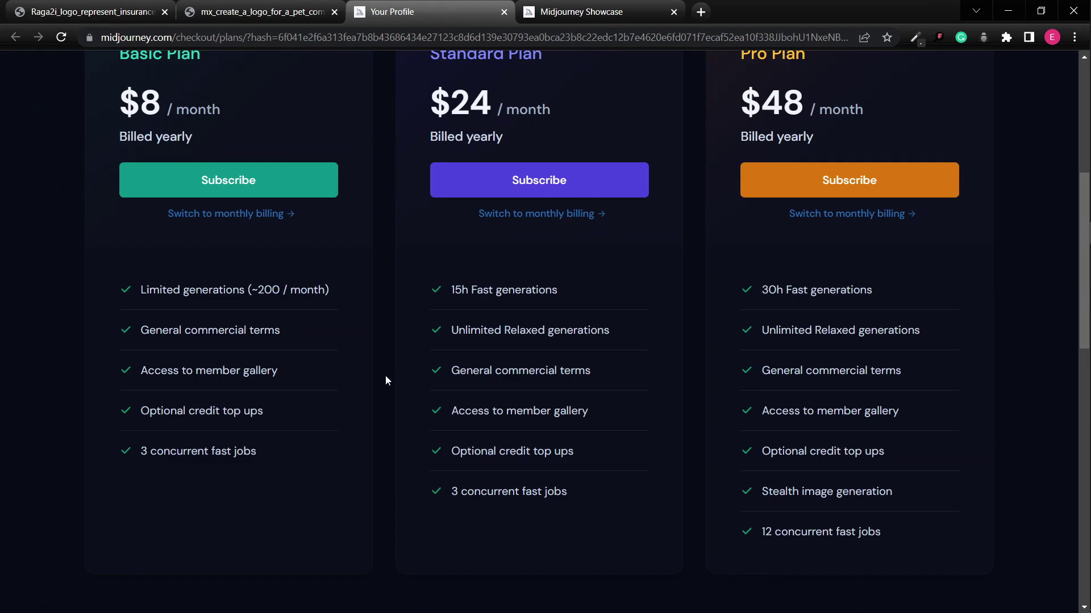
scroll(385, 376, "up", 5)
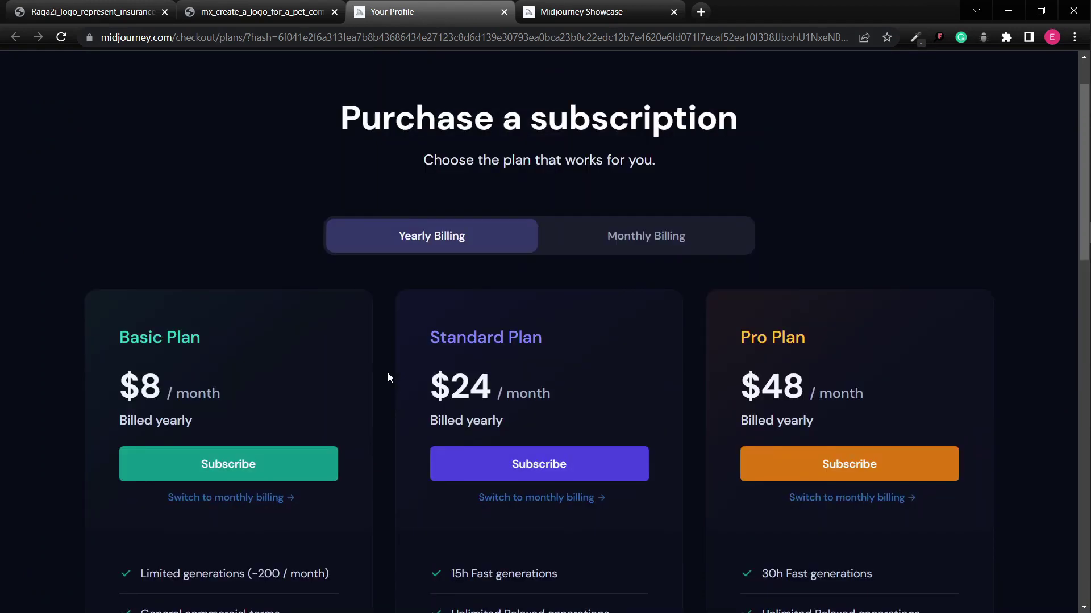
left_click(650, 251)
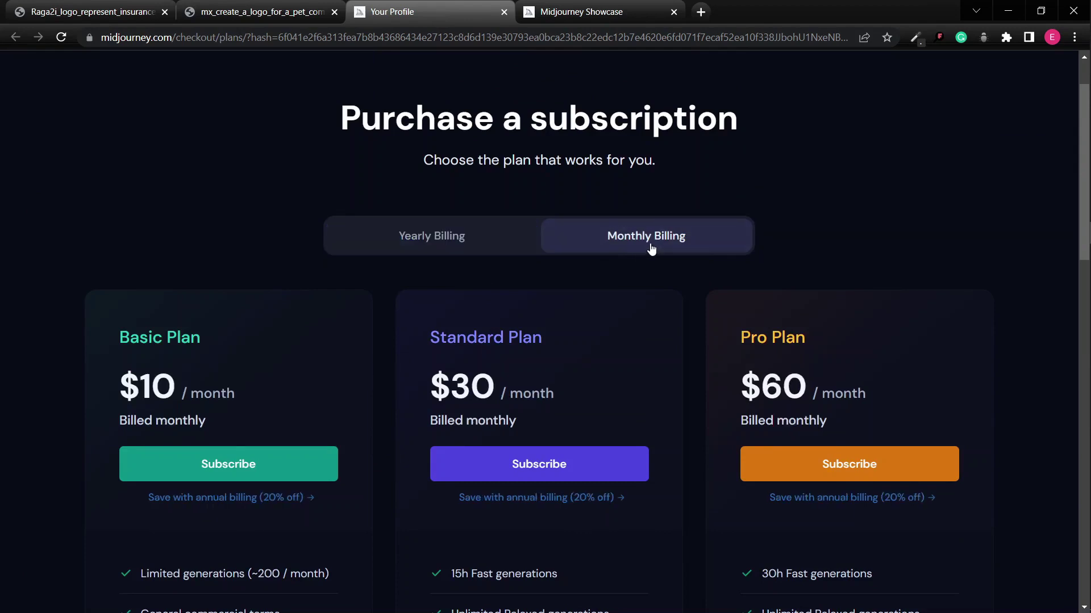
scroll(995, 326, "up", 1)
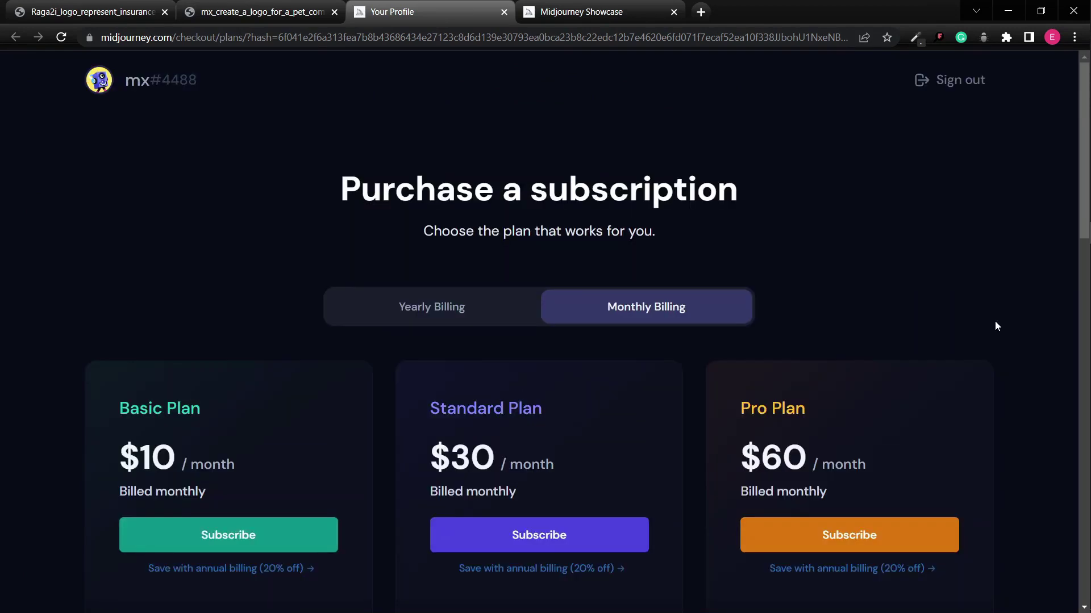